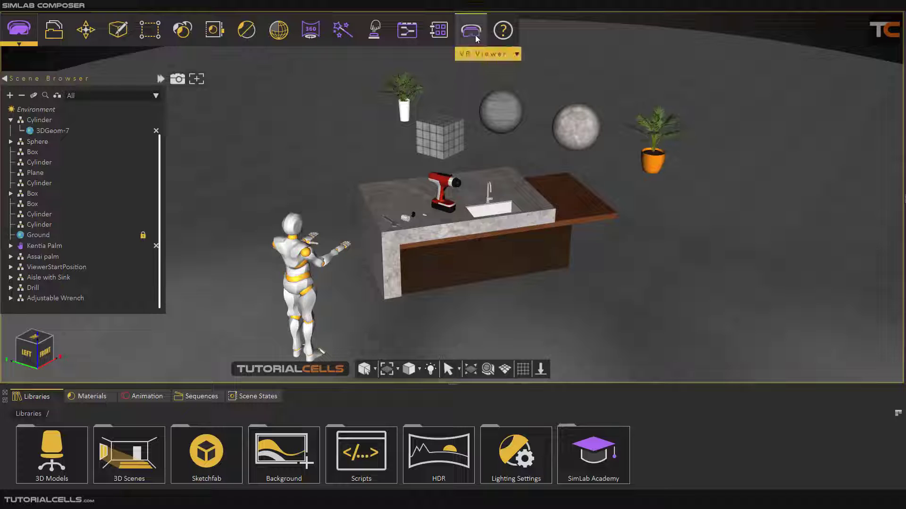
# - Show the current kitchen counter scene in the SimLab VR Viewer
pyautogui.click(472, 31)
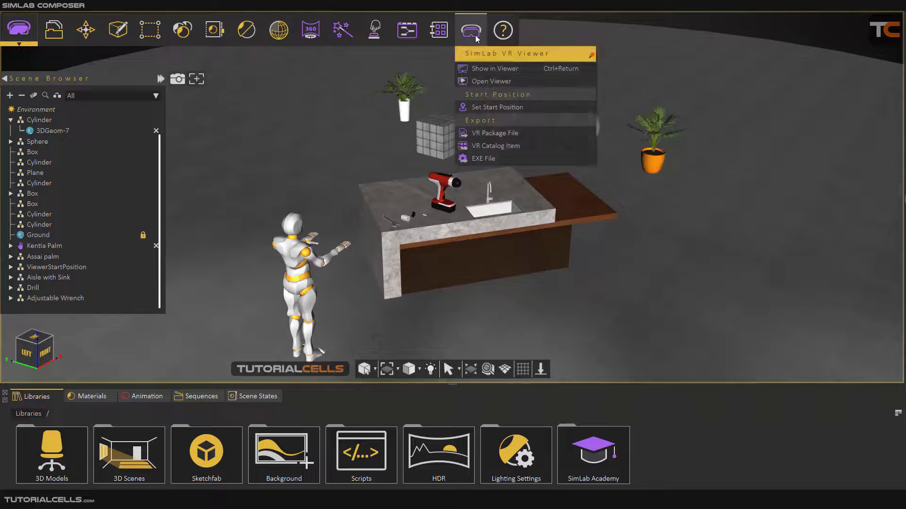
pyautogui.click(487, 70)
pyautogui.click(355, 217)
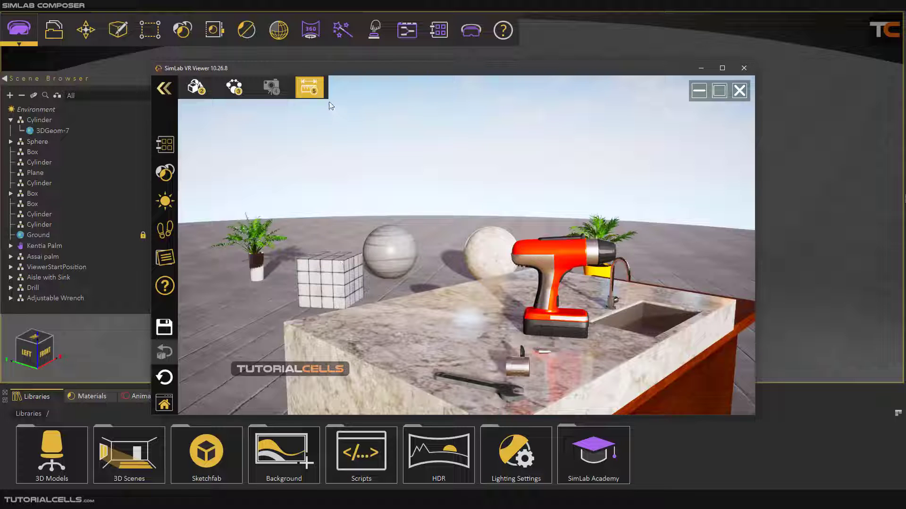
# - Activate Measurement mode and measure the stone counter's short top edge and the floor distance from its base corner to the tiled cube
pyautogui.click(309, 88)
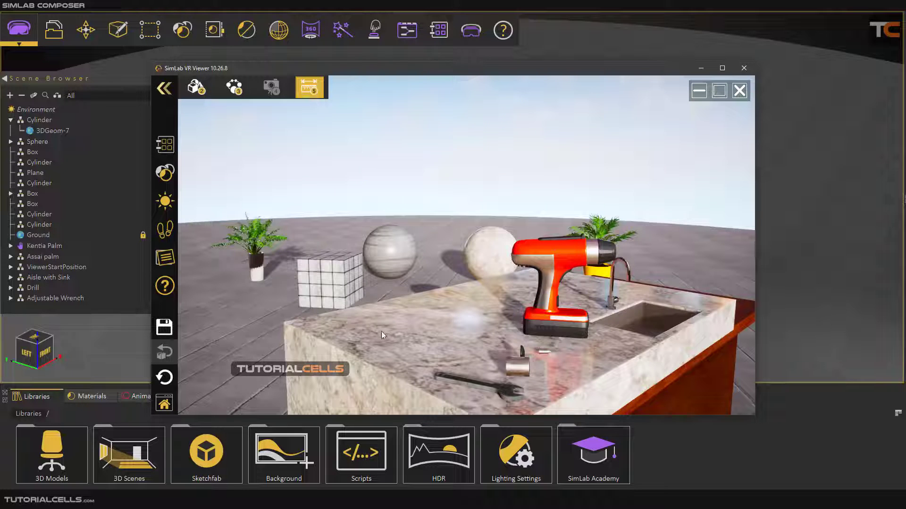
pyautogui.click(386, 298)
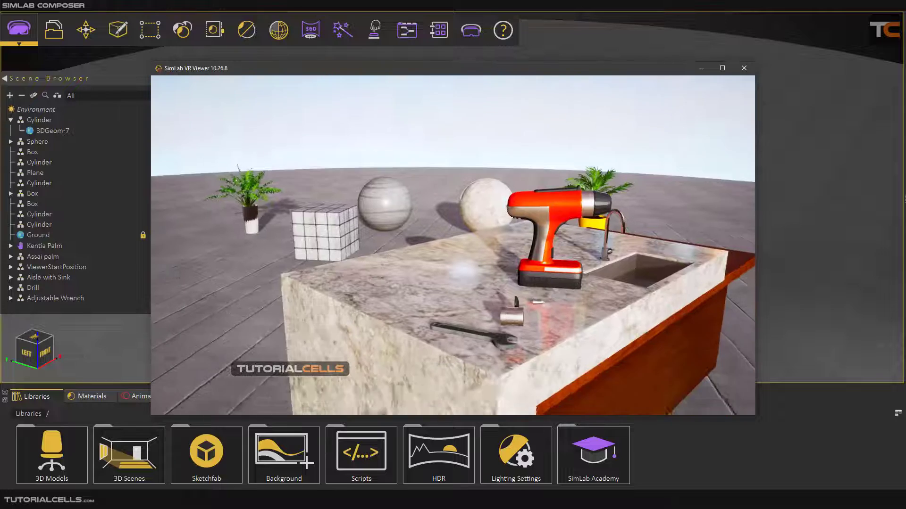
pyautogui.press('s')
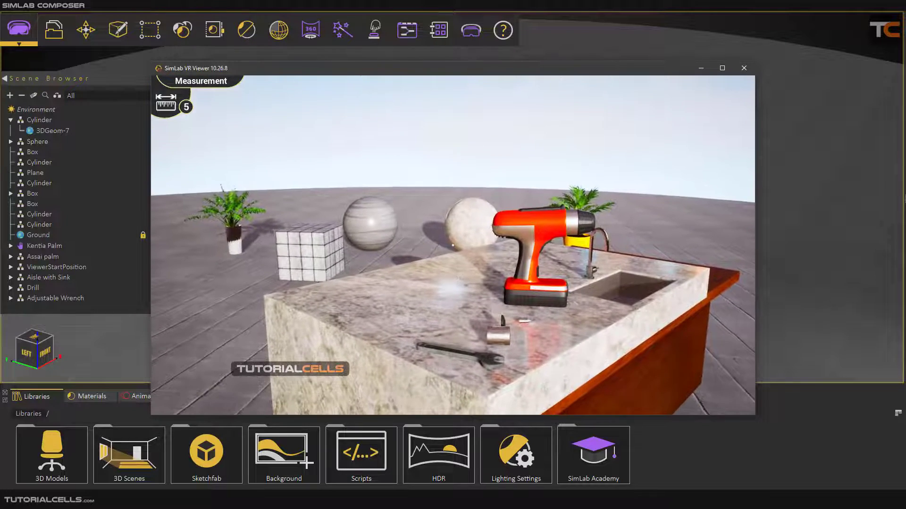
pyautogui.press('s')
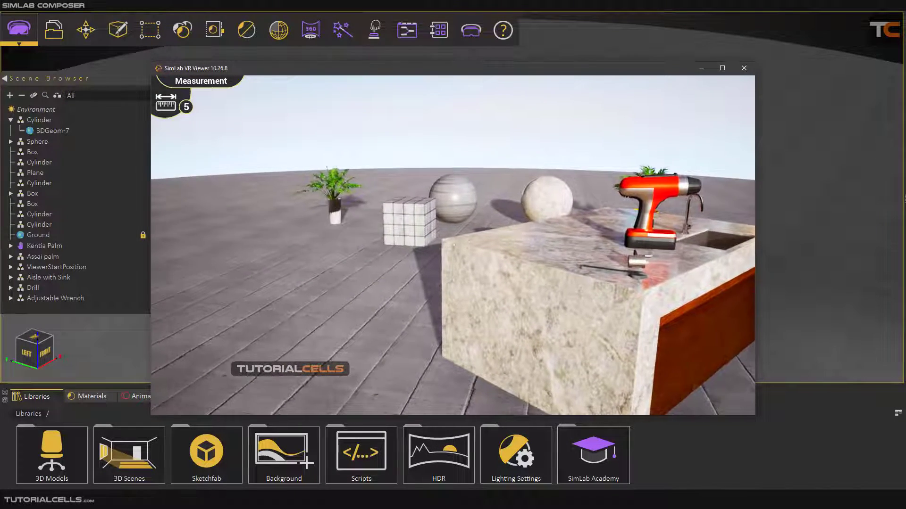
pyautogui.click(384, 239)
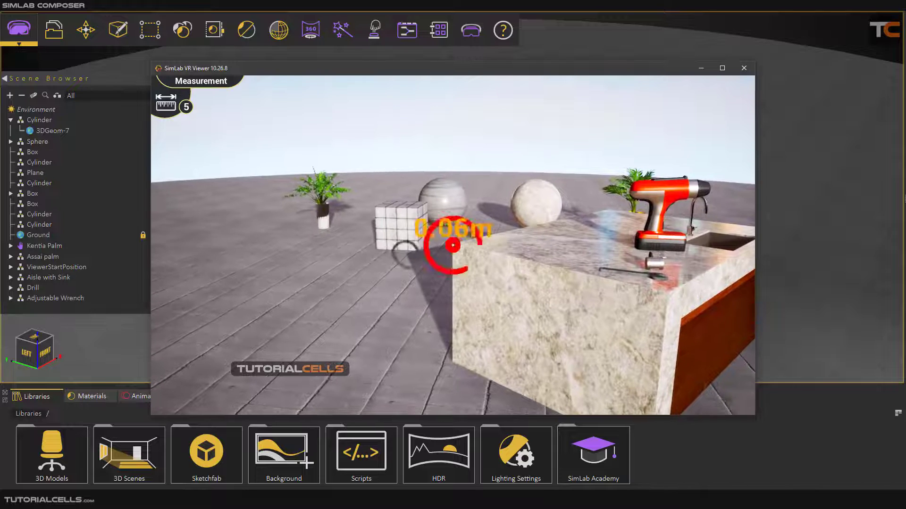
pyautogui.press('w')
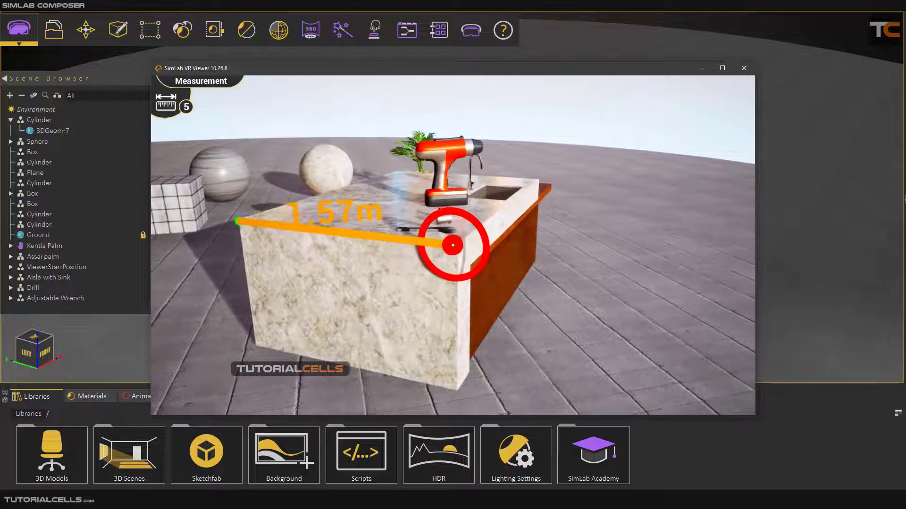
pyautogui.click(452, 244)
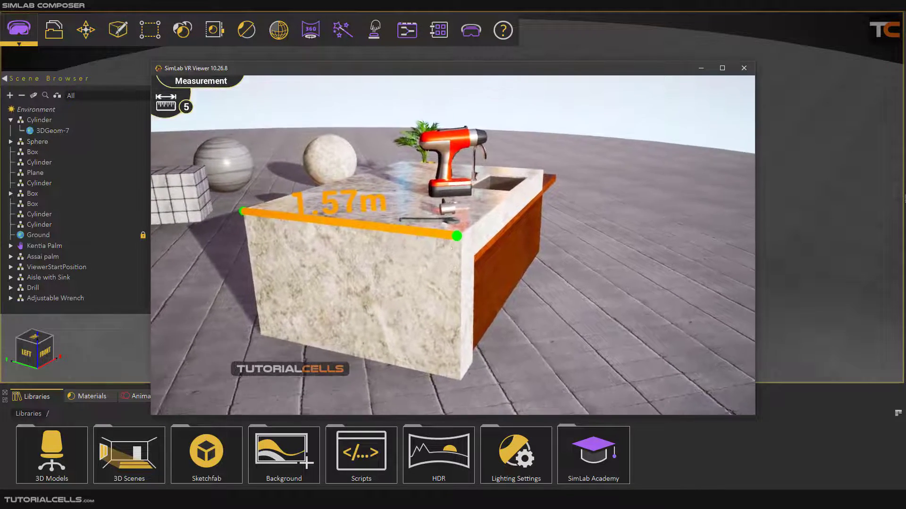
pyautogui.moveTo(453, 245); pyautogui.dragTo(453, 245)
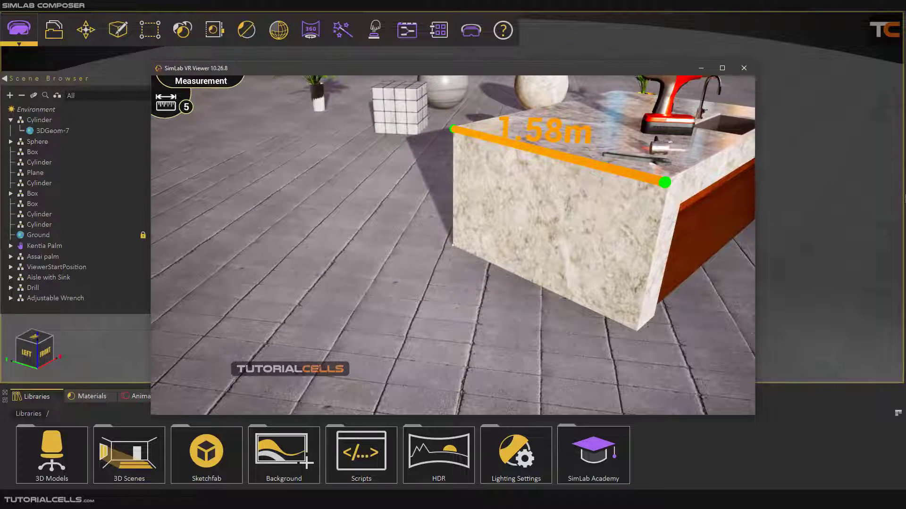
pyautogui.moveTo(453, 245); pyautogui.dragTo(453, 246)
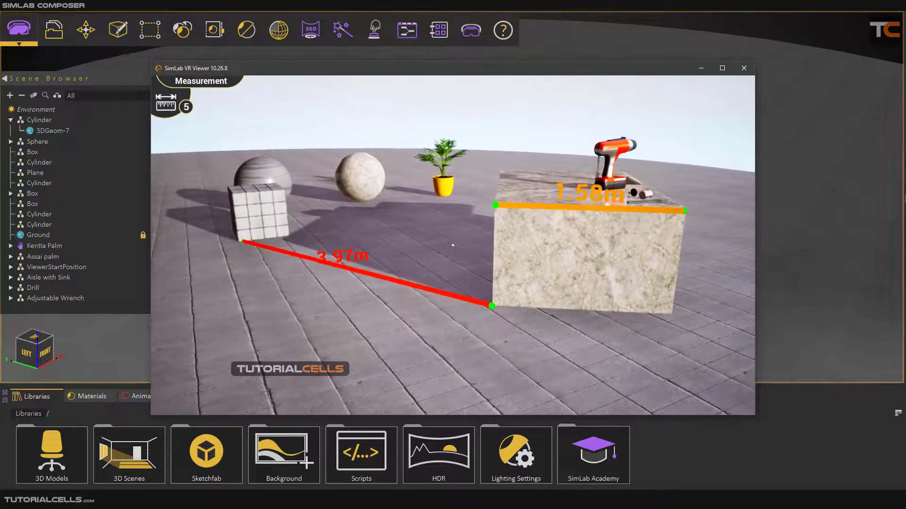
# - Cut away both measurement lines, on the counter's top edge and between the counter and the cube
pyautogui.rightClick(453, 245)
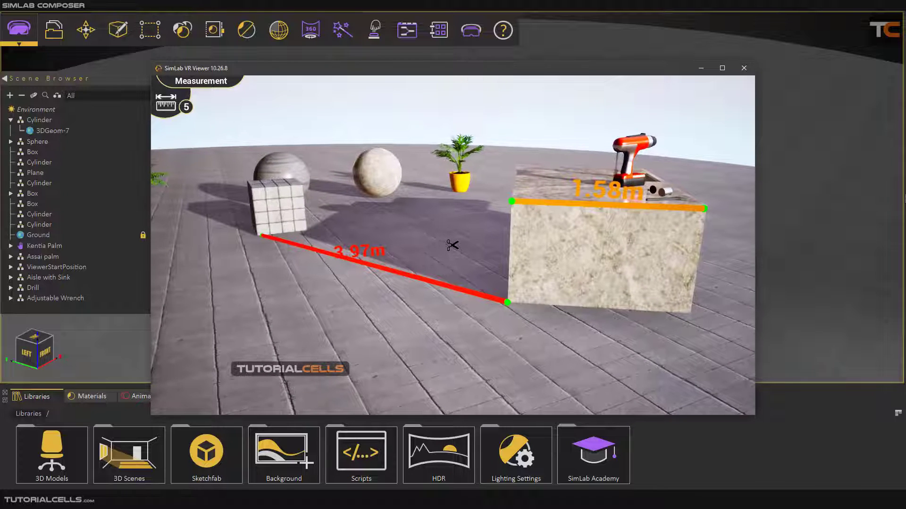
pyautogui.rightClick(453, 245)
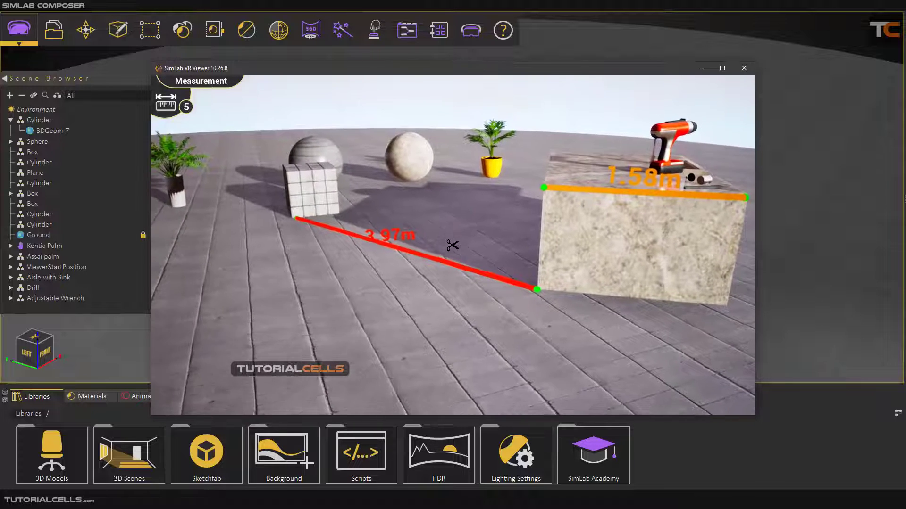
pyautogui.click(453, 246)
pyautogui.click(453, 246)
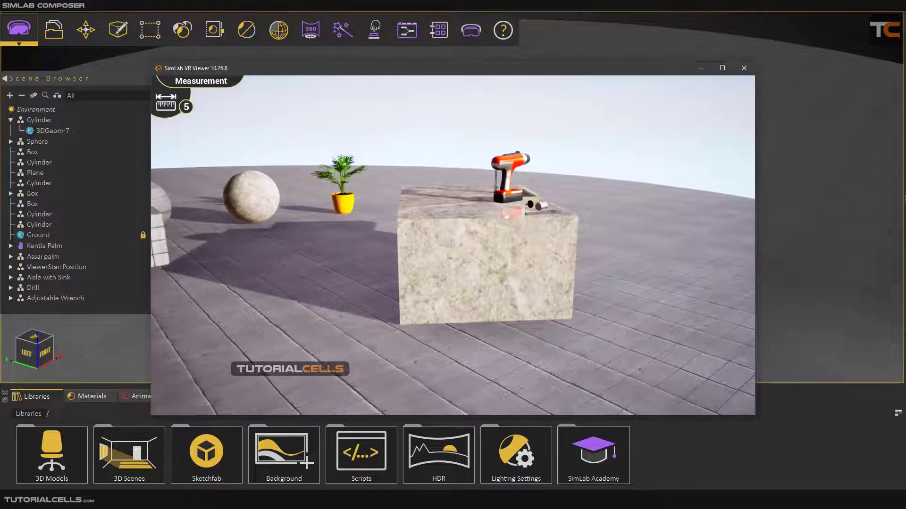
# - Switch from Measurement to Default mode and on to Scene Building, and select the palm in the yellow pot
pyautogui.press('w')
pyautogui.press('Escape')
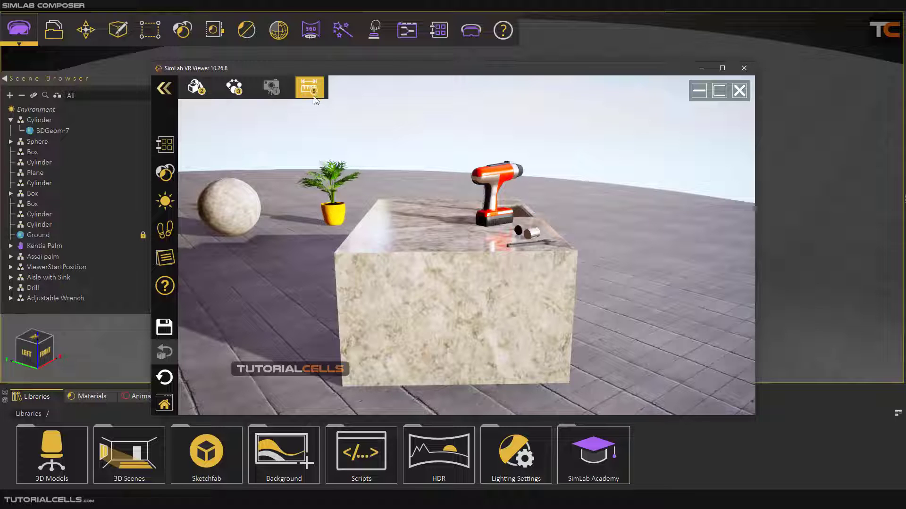
pyautogui.click(474, 236)
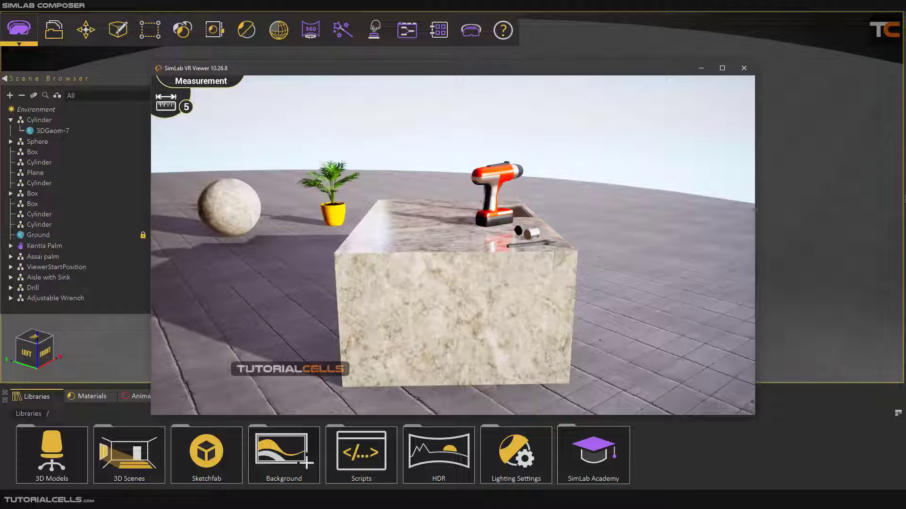
pyautogui.press('1')
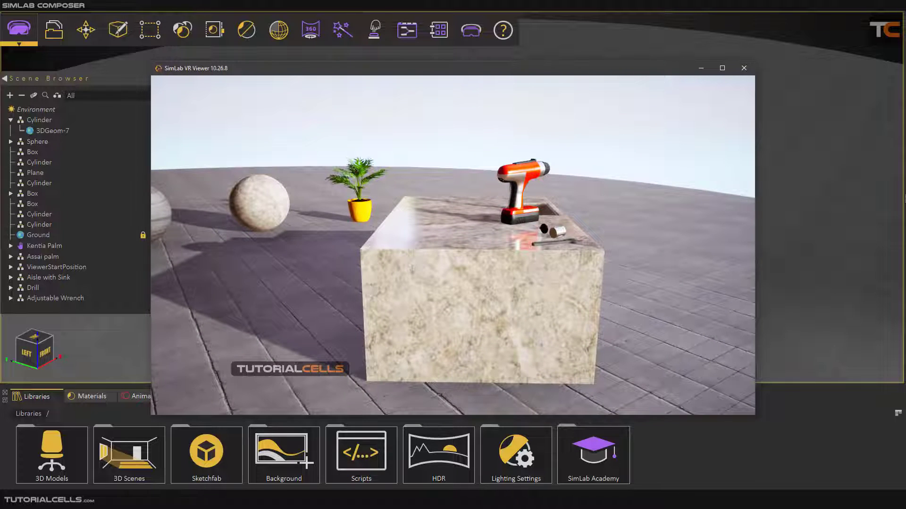
pyautogui.press('2')
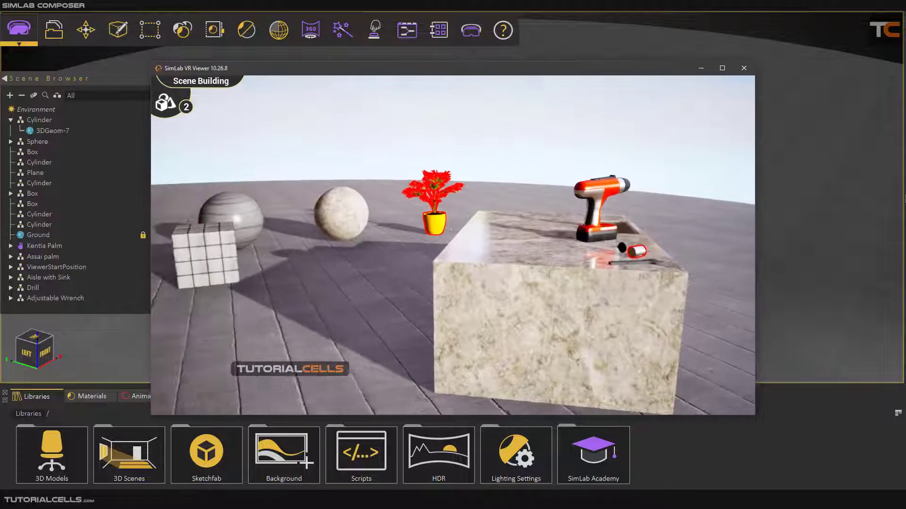
pyautogui.click(453, 246)
pyautogui.moveTo(452, 245)
pyautogui.mouseDown()
pyautogui.moveTo(462, 245)
pyautogui.moveTo(453, 245)
pyautogui.mouseUp()
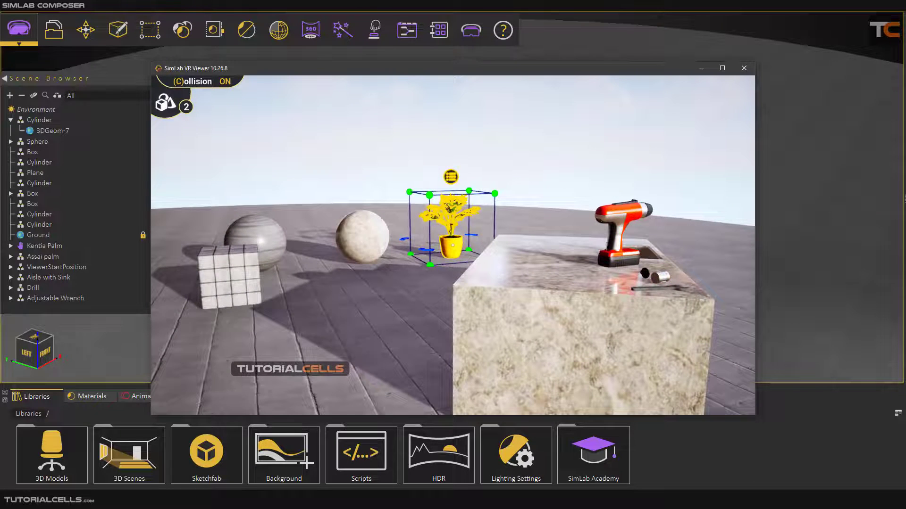
# - Switch through the List and Measurement modes and return to Default mode
pyautogui.press('3')
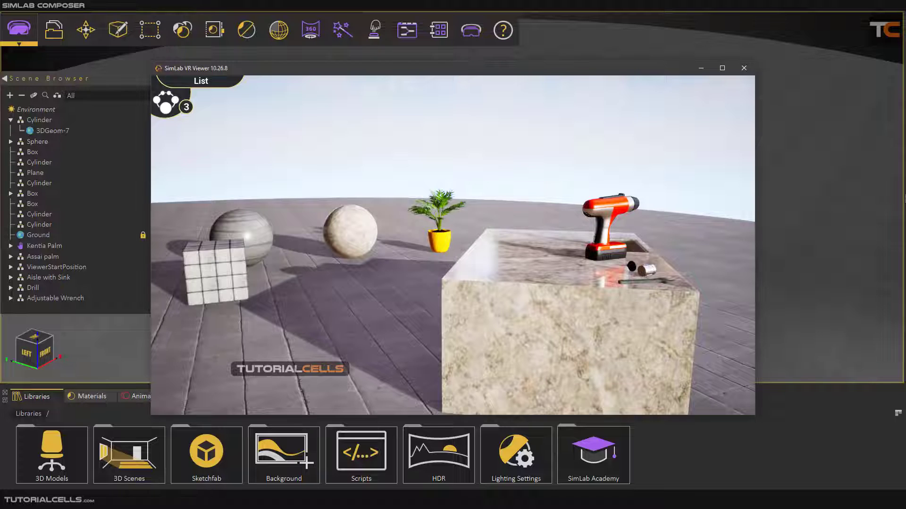
pyautogui.press('5')
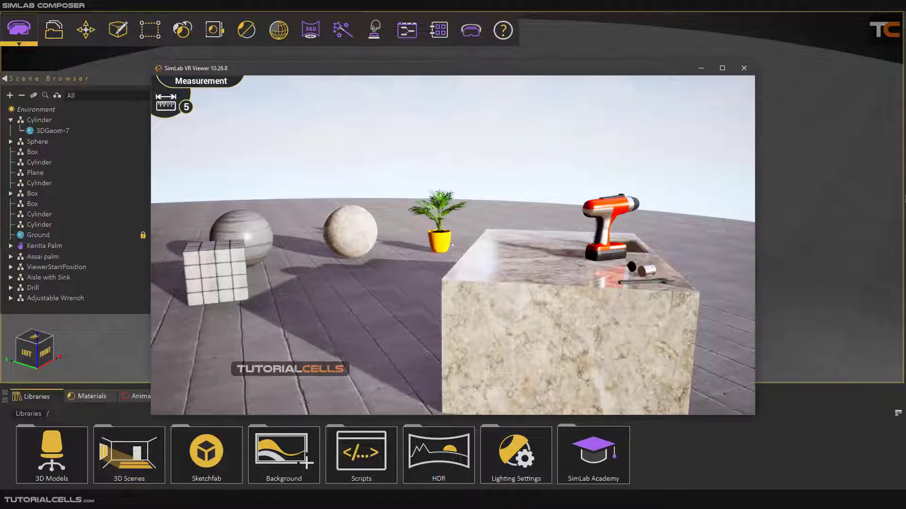
pyautogui.press('1')
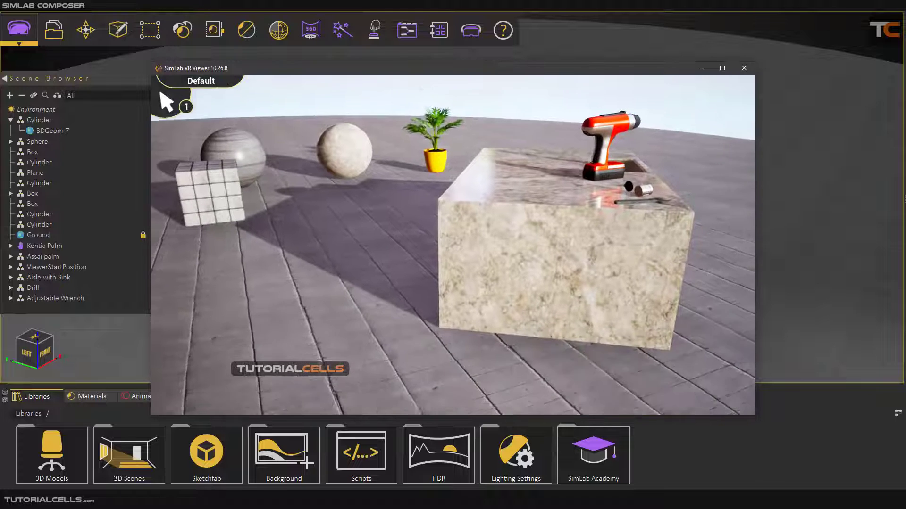
# - Close the VR Viewer without saving the current scene
pyautogui.press('Escape')
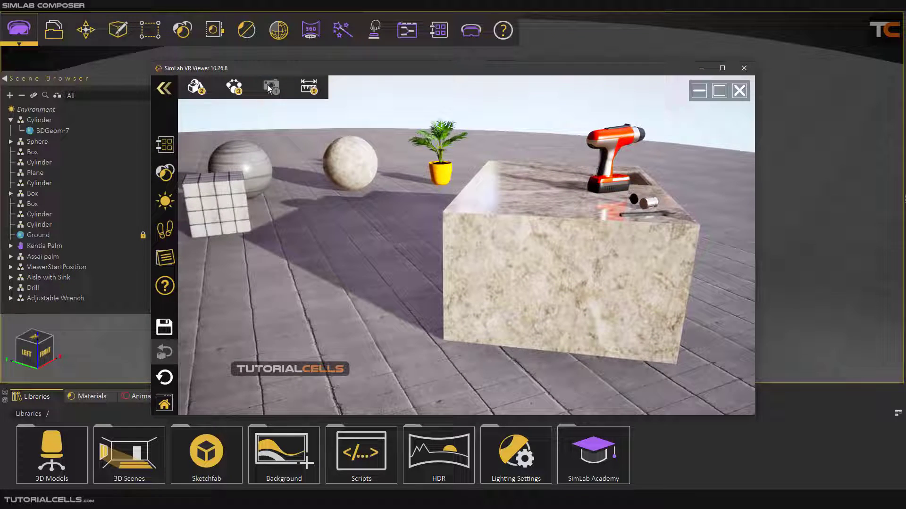
pyautogui.click(373, 171)
pyautogui.press('Escape')
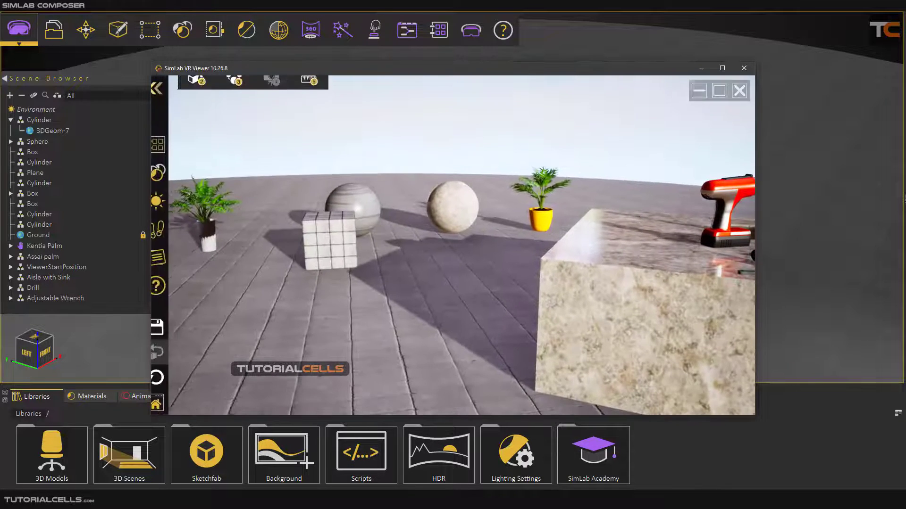
pyautogui.click(740, 91)
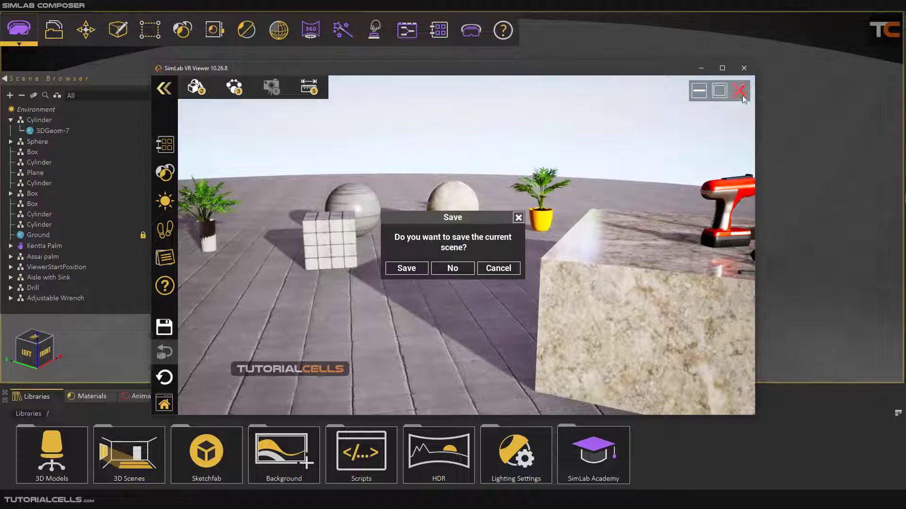
pyautogui.click(454, 269)
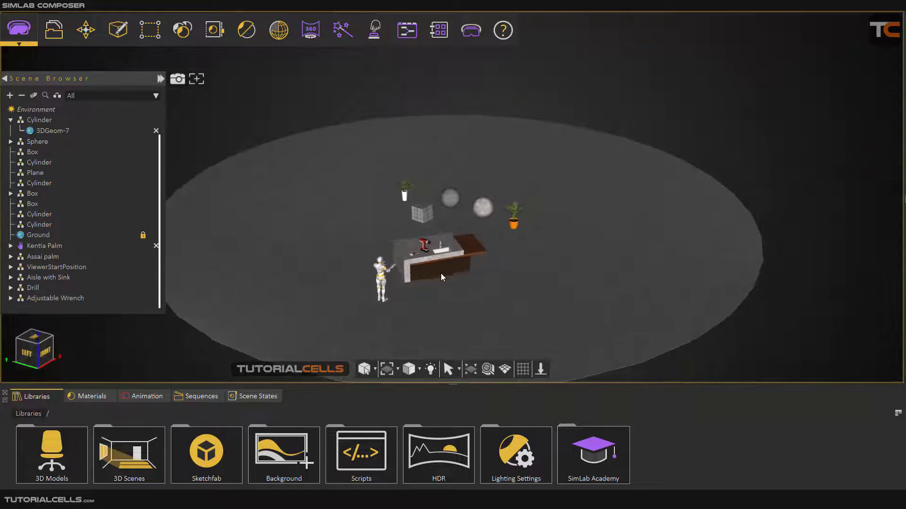
# - Create a VR camera and place it near the ground's edge behind the mannequin, at about X -14.51, Y -1.33, angled slightly
pyautogui.click(310, 34)
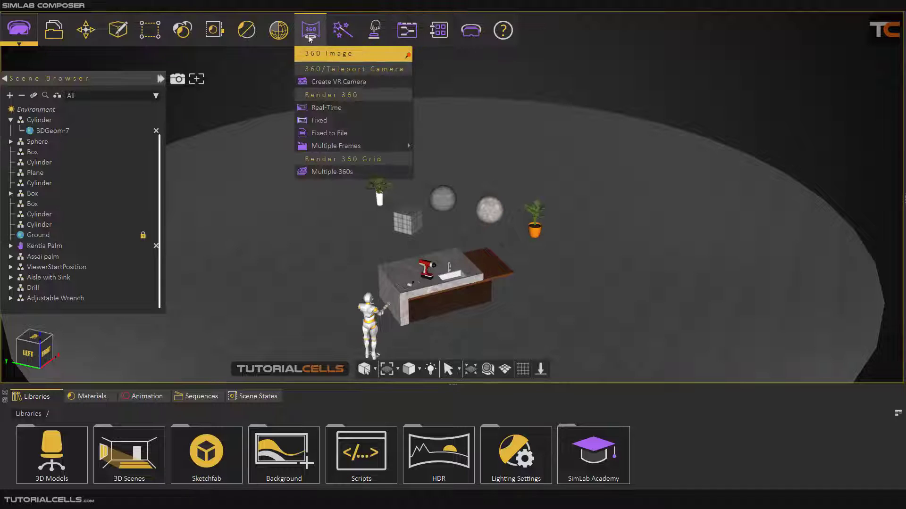
pyautogui.click(316, 81)
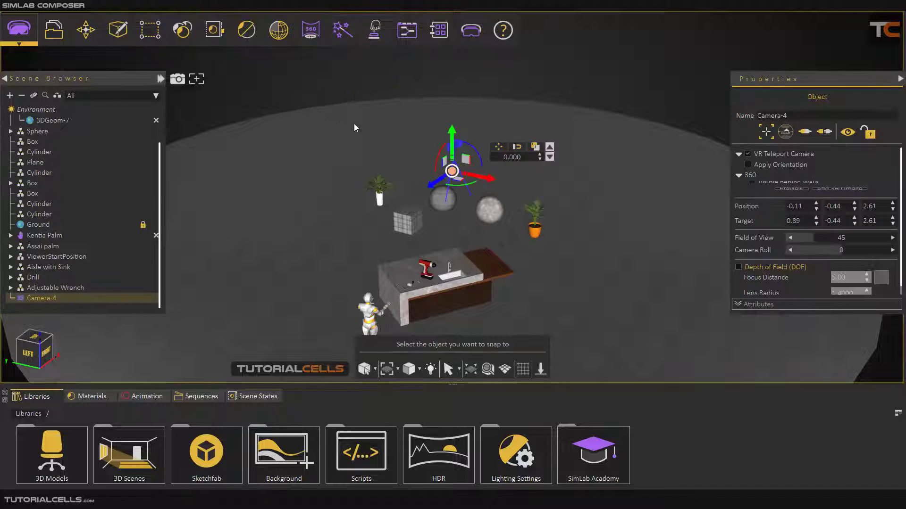
pyautogui.moveTo(456, 177); pyautogui.dragTo(280, 318)
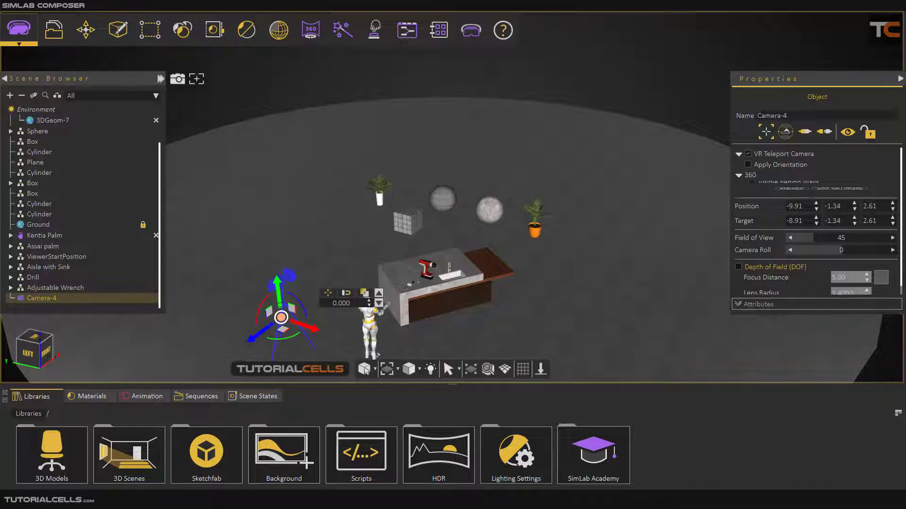
pyautogui.scroll(-5, 403, 249)
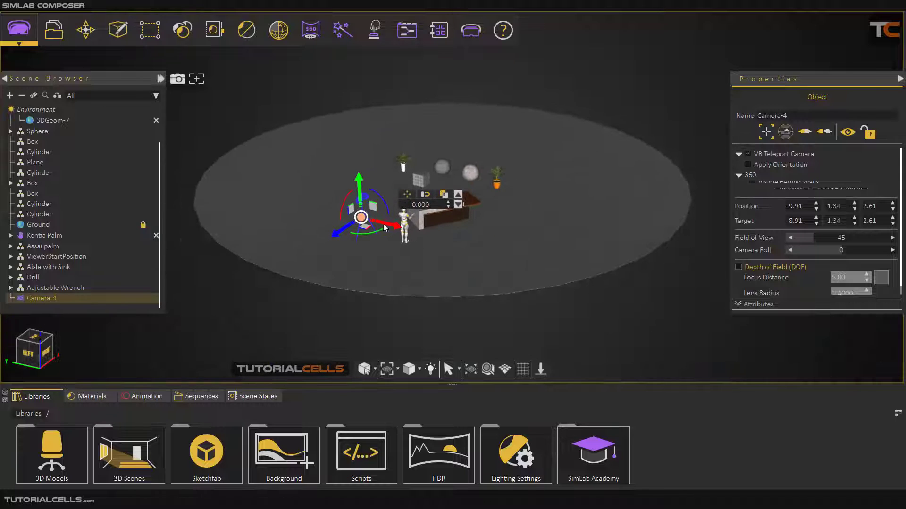
pyautogui.moveTo(364, 230); pyautogui.dragTo(288, 277)
# - Create a second VR camera on the ground's far side at about X 8.50, Y -2.54, rotated about -136° toward the counter
pyautogui.click(311, 30)
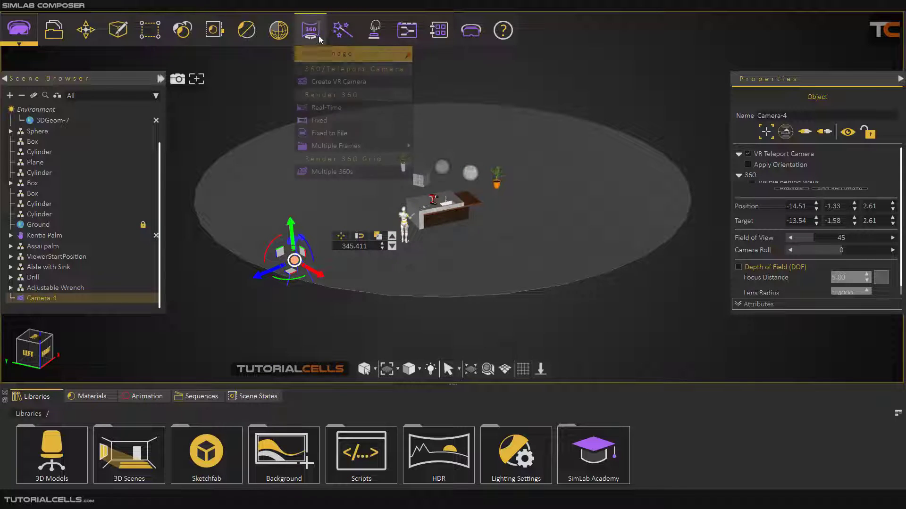
pyautogui.click(329, 87)
pyautogui.click(440, 184)
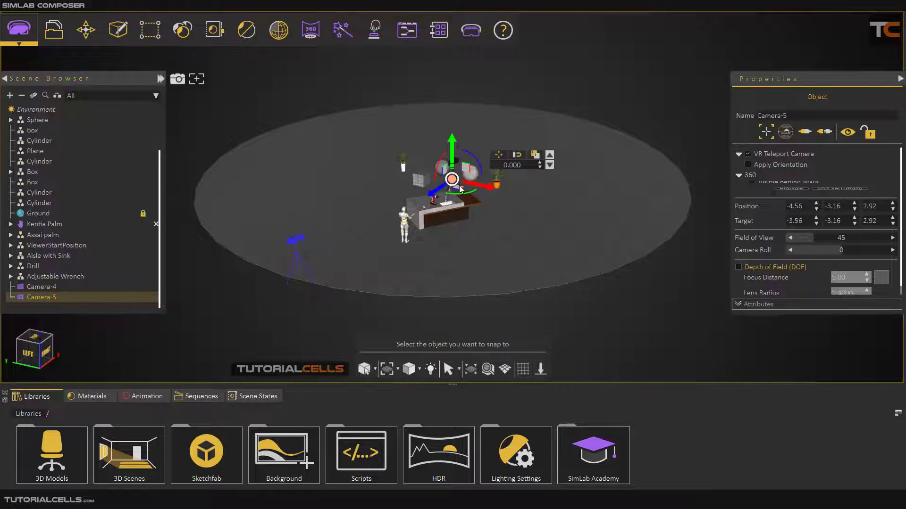
pyautogui.moveTo(460, 189); pyautogui.dragTo(452, 241, button='middle')
pyautogui.moveTo(461, 204); pyautogui.dragTo(557, 72)
pyautogui.moveTo(494, 51); pyautogui.dragTo(475, 38)
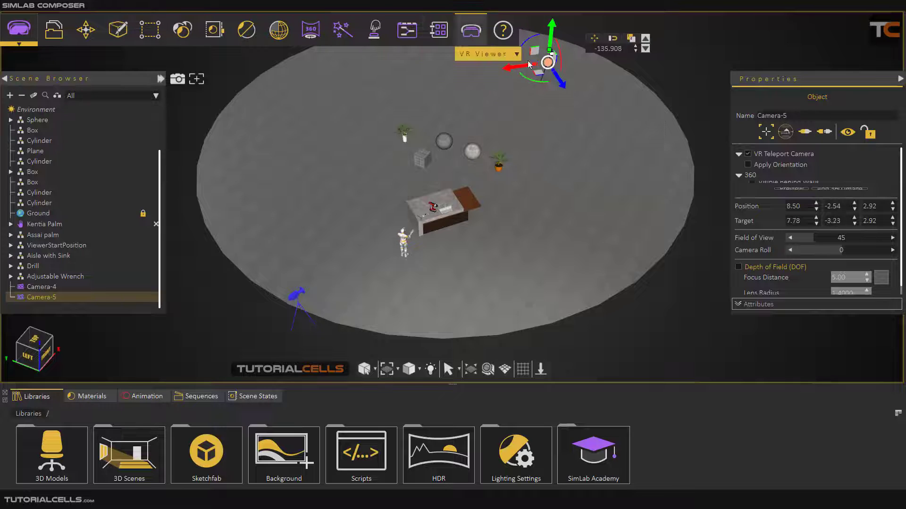
# - Lower the second VR camera to a height of about 1.90 and move it outward to about X 11.74, Y -3.27, facing the scene
pyautogui.moveTo(550, 35); pyautogui.dragTo(550, 49)
pyautogui.moveTo(607, 133); pyautogui.dragTo(580, 135, button='middle')
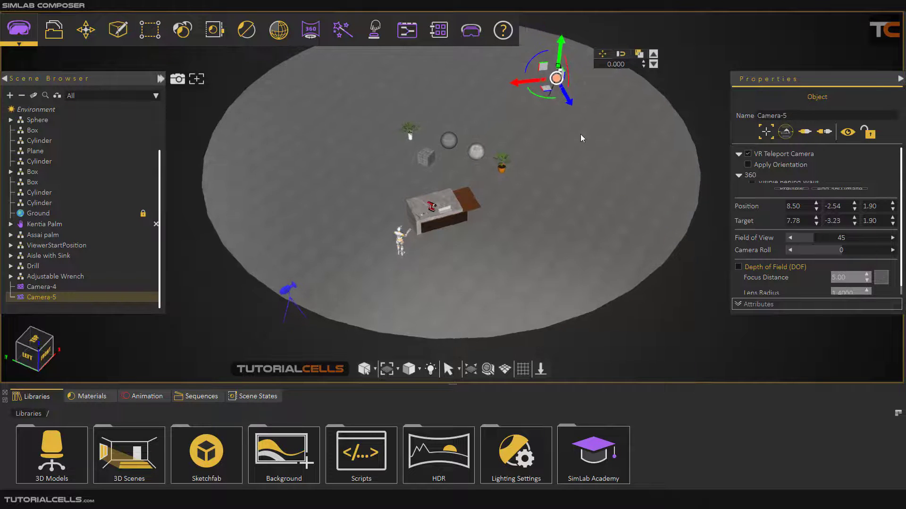
pyautogui.moveTo(550, 100); pyautogui.dragTo(590, 74)
pyautogui.scroll(3, 525, 120)
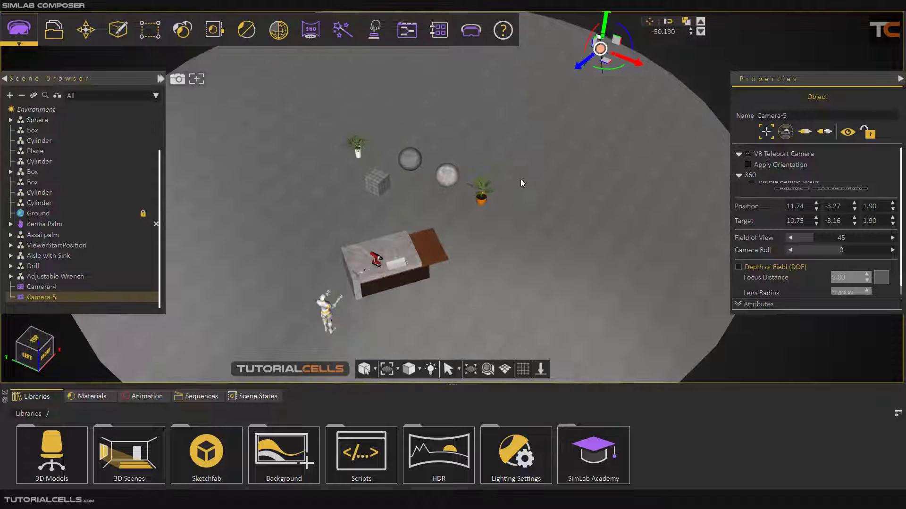
# - Show the scene with both VR cameras in the SimLab VR Viewer and look around from the start position by the counter
pyautogui.moveTo(520, 179); pyautogui.dragTo(523, 129, button='middle')
pyautogui.click(474, 31)
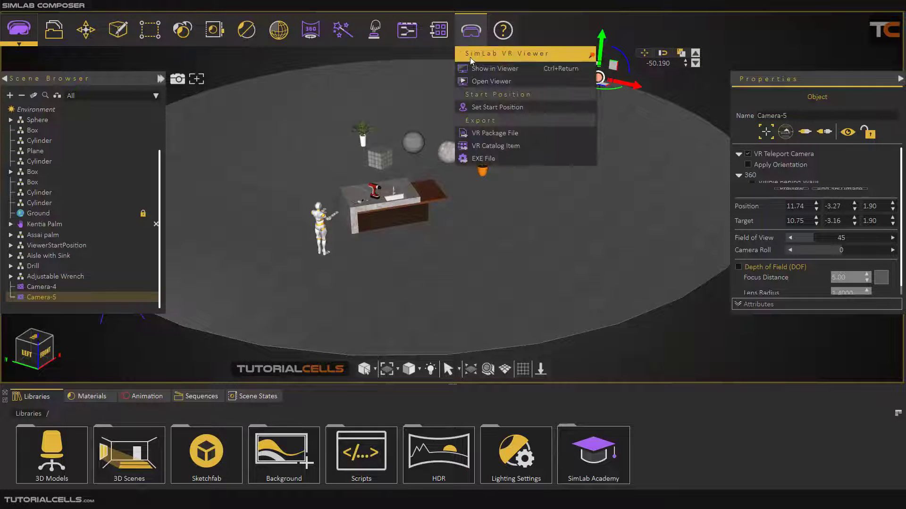
pyautogui.click(486, 66)
pyautogui.click(411, 251)
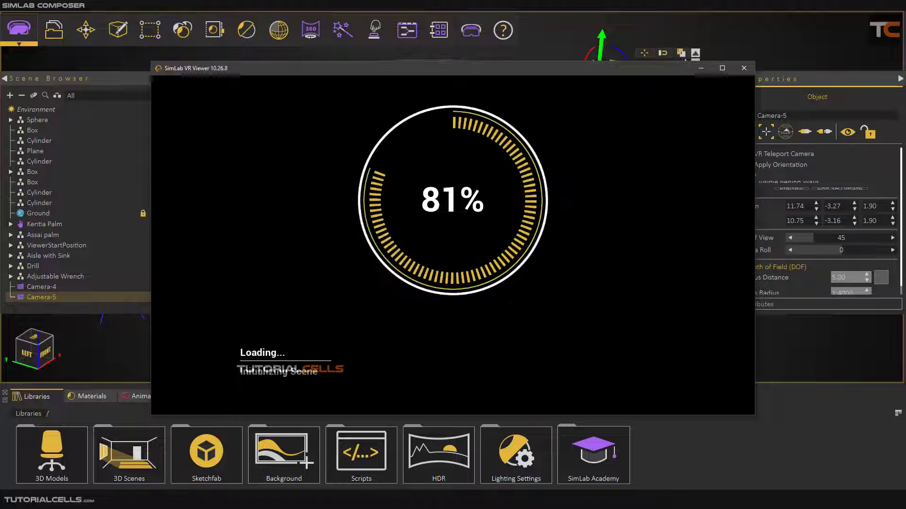
pyautogui.press('a')
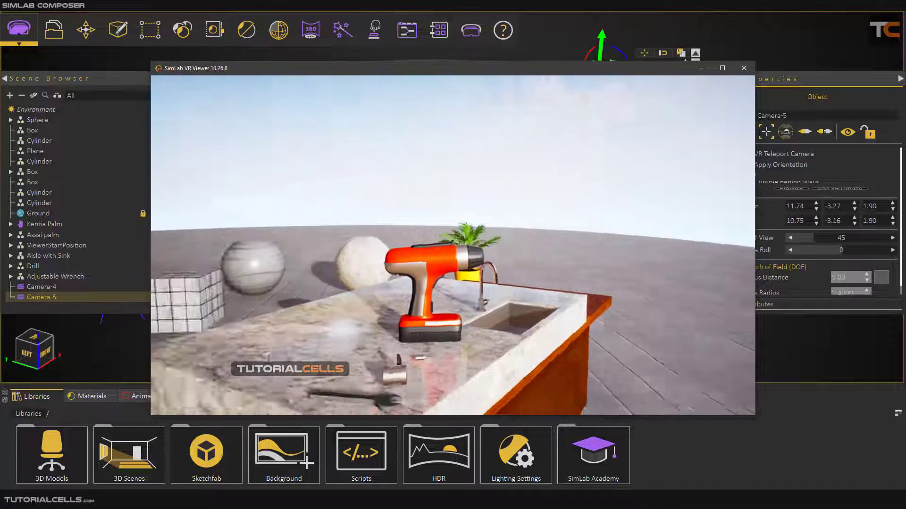
pyautogui.press('space')
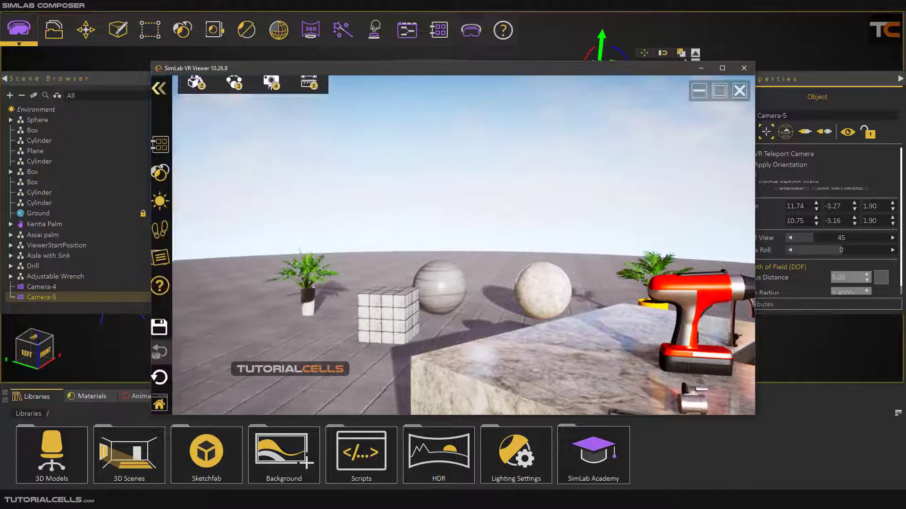
# - Switch to Large Navigation mode, teleport to the VR camera on the far side beyond the spheres, and return to standard mode
pyautogui.click(271, 87)
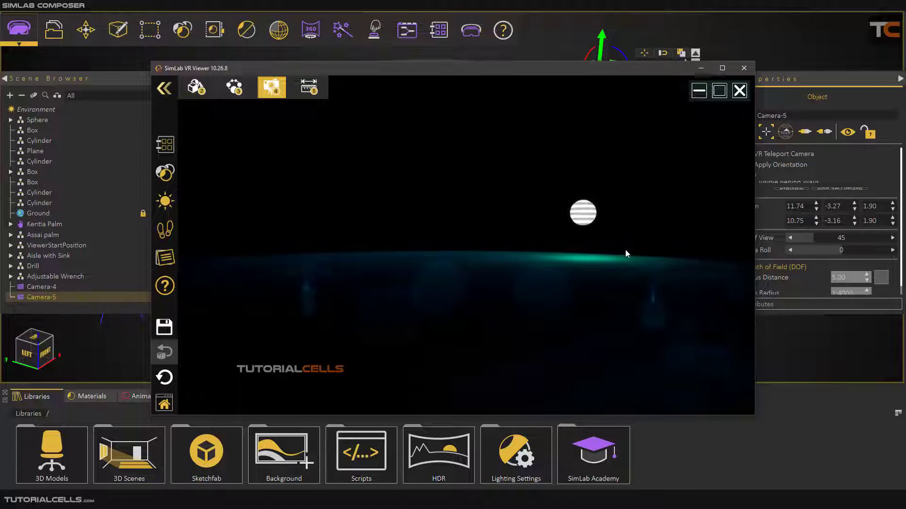
pyautogui.rightClick(553, 267)
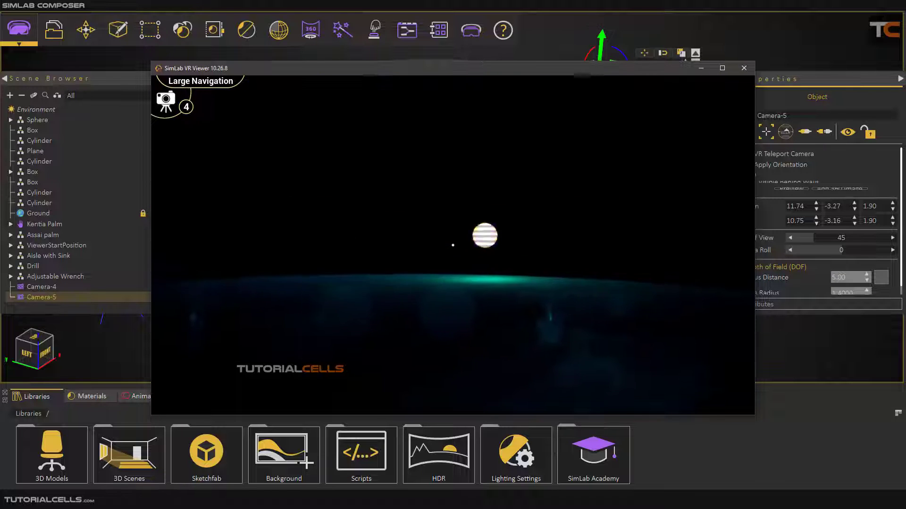
pyautogui.rightClick(452, 245)
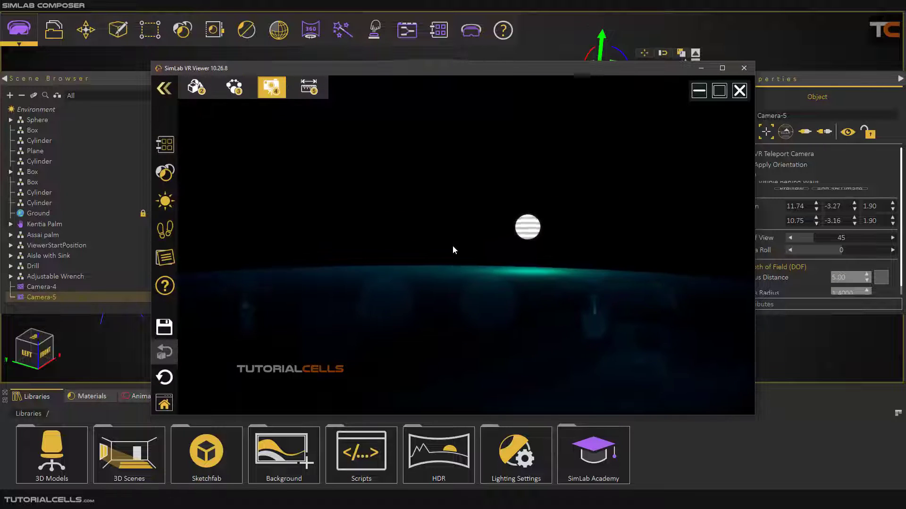
pyautogui.rightClick(451, 245)
pyautogui.moveTo(452, 245)
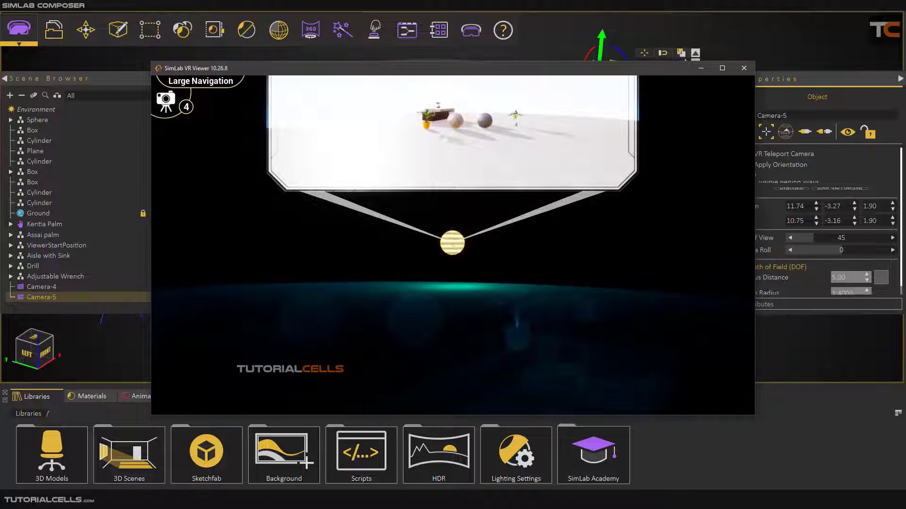
pyautogui.click(452, 245)
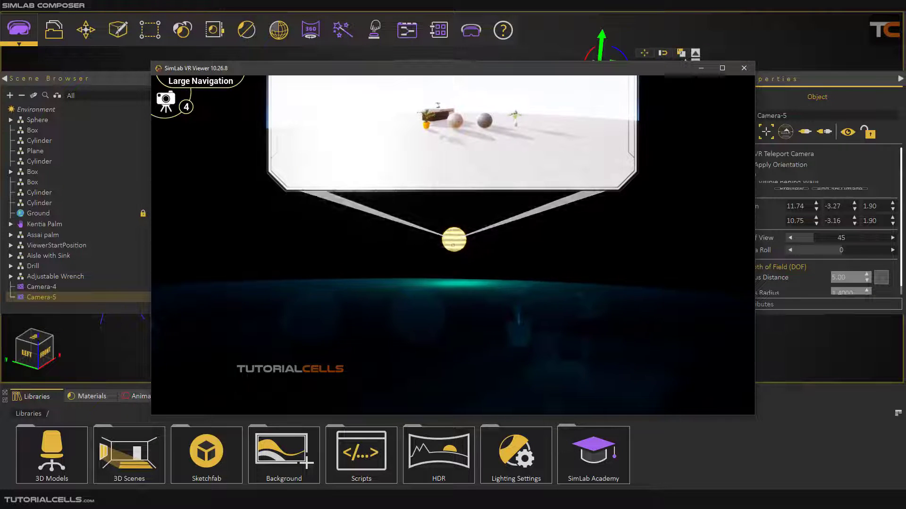
pyautogui.press('1')
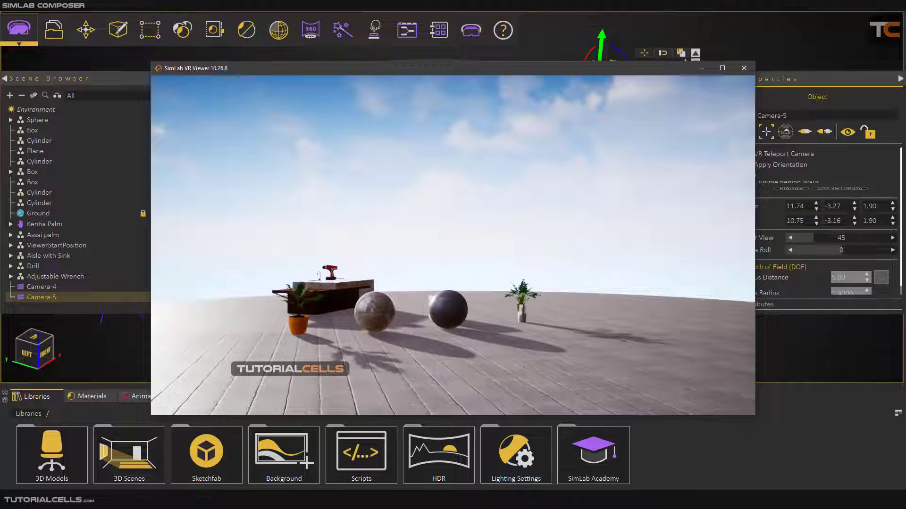
# - Close the VR Viewer after the teleport test without saving the scene
pyautogui.moveTo(650, 142)
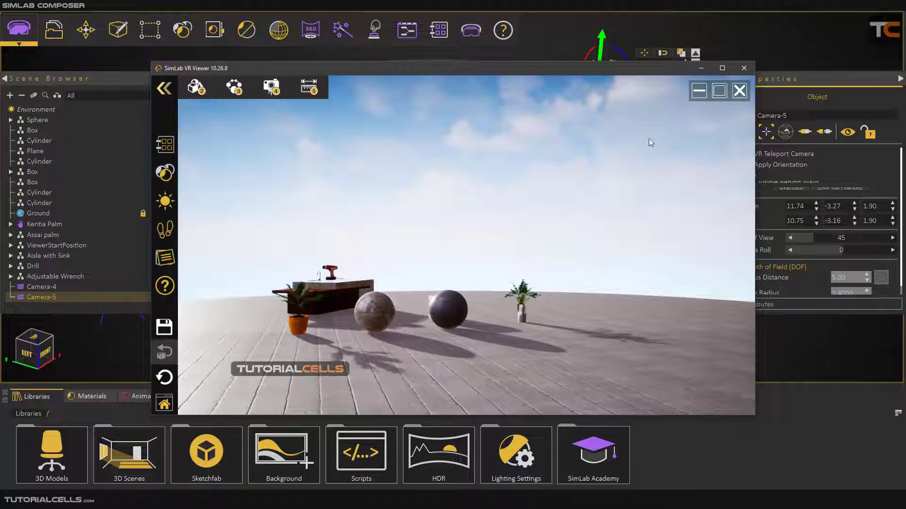
pyautogui.click(739, 92)
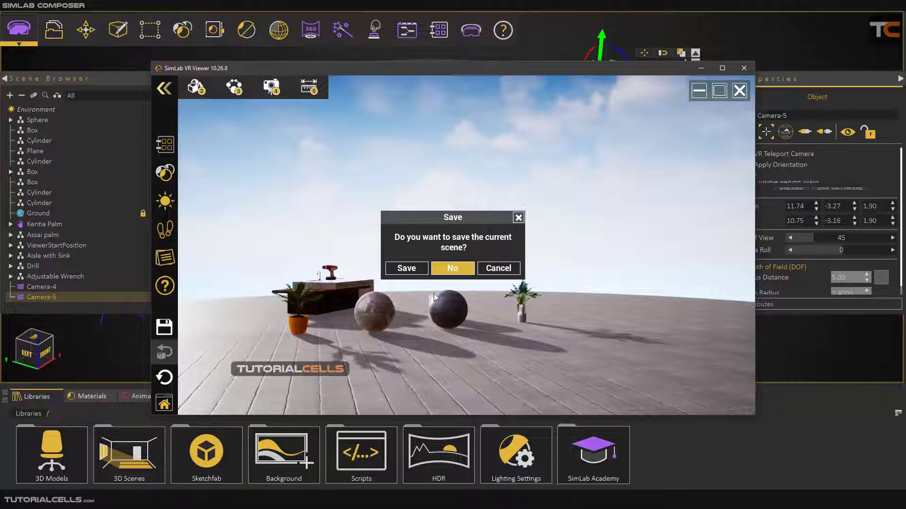
pyautogui.click(444, 271)
# - Delete both VR teleport cameras, Camera-5 and Camera-4, from the scene
pyautogui.scroll(-4, 431, 248)
pyautogui.scroll(4, 420, 208)
pyautogui.scroll(-3, 417, 200)
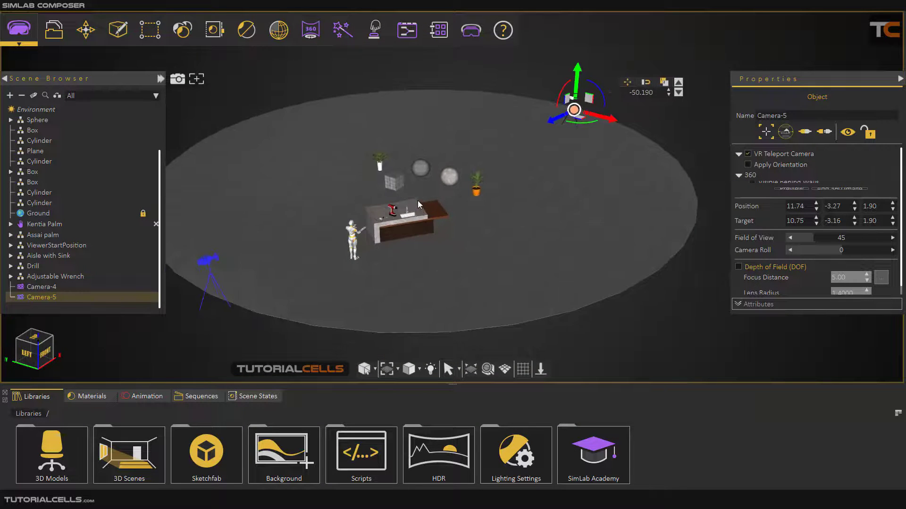
pyautogui.press('Delete')
pyautogui.click(47, 297)
pyautogui.press('Delete')
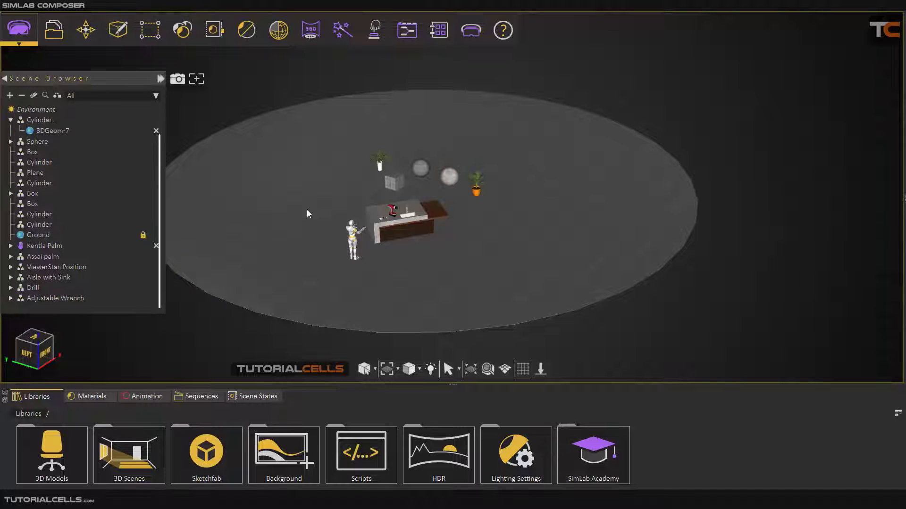
pyautogui.scroll(3, 387, 173)
pyautogui.scroll(-3, 513, 180)
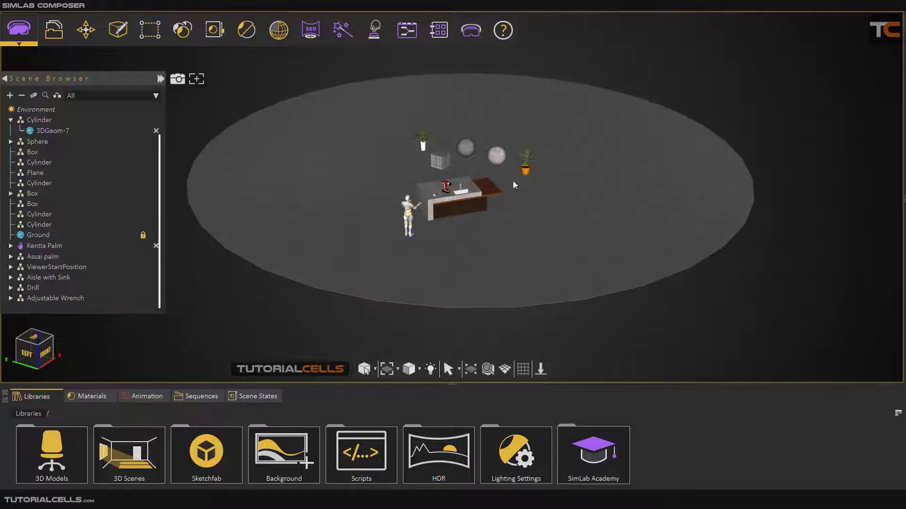
pyautogui.scroll(3, 487, 193)
pyautogui.scroll(-3, 540, 196)
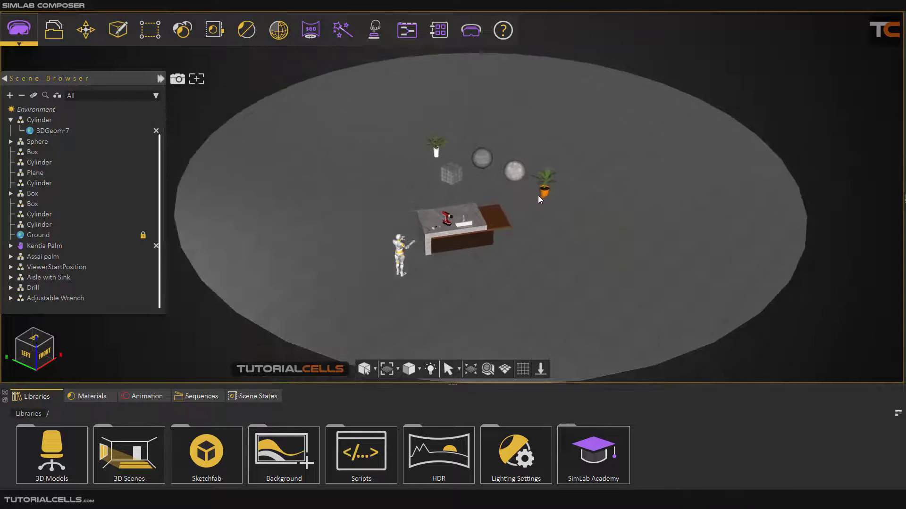
pyautogui.scroll(2, 521, 205)
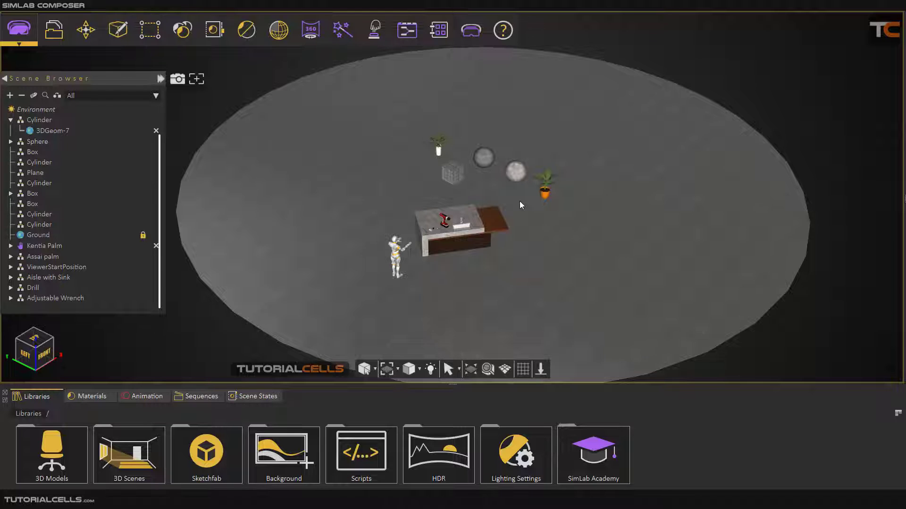
pyautogui.scroll(3, 520, 201)
# - Show the scene without the teleport cameras in the SimLab VR Viewer, turning the view toward the counter and drill
pyautogui.click(471, 30)
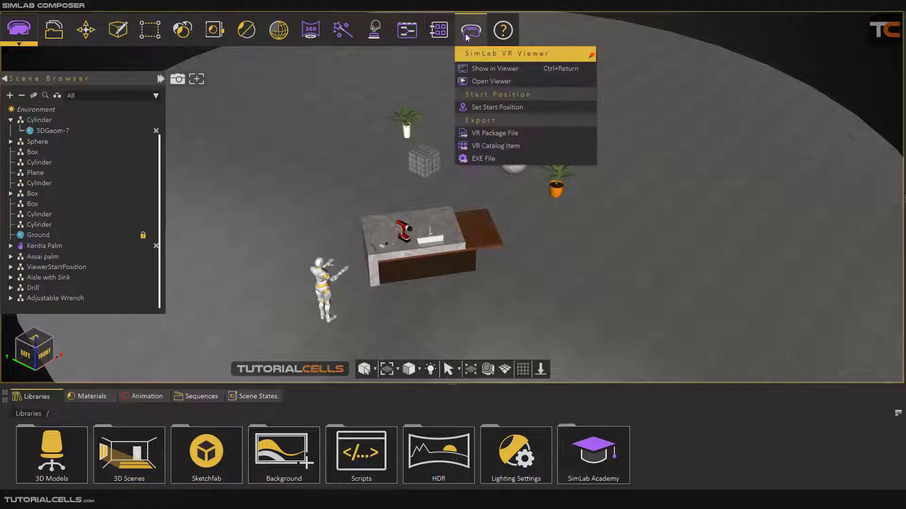
pyautogui.click(482, 67)
pyautogui.click(351, 231)
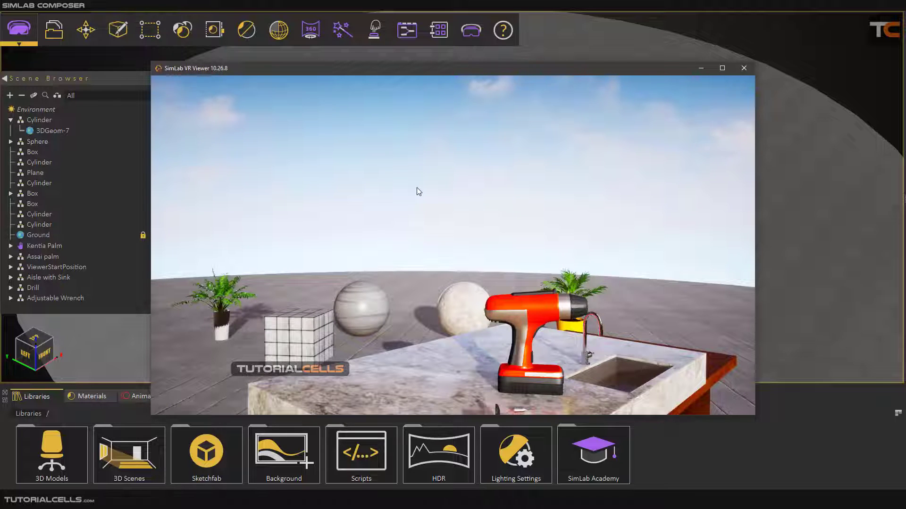
pyautogui.moveTo(417, 188); pyautogui.dragTo(361, 195)
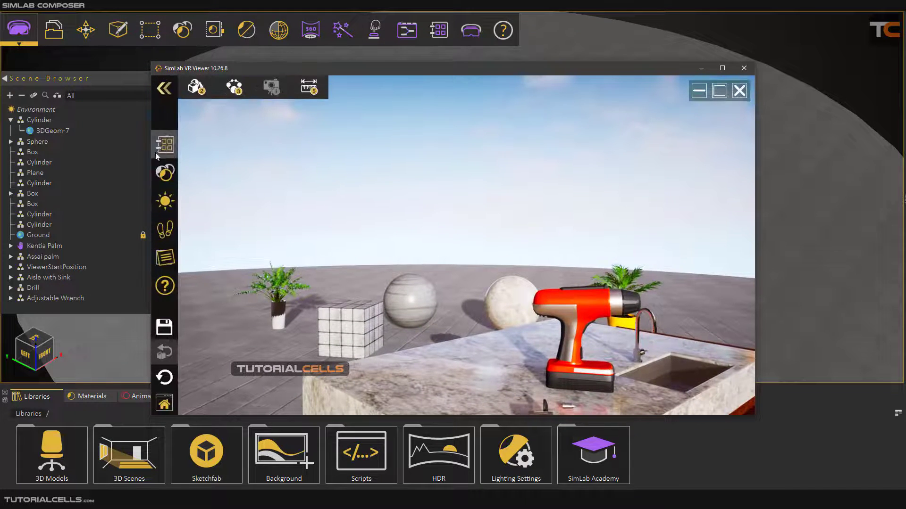
# - Insert the potted leafy plant from the first category of the viewer's catalog
pyautogui.click(164, 145)
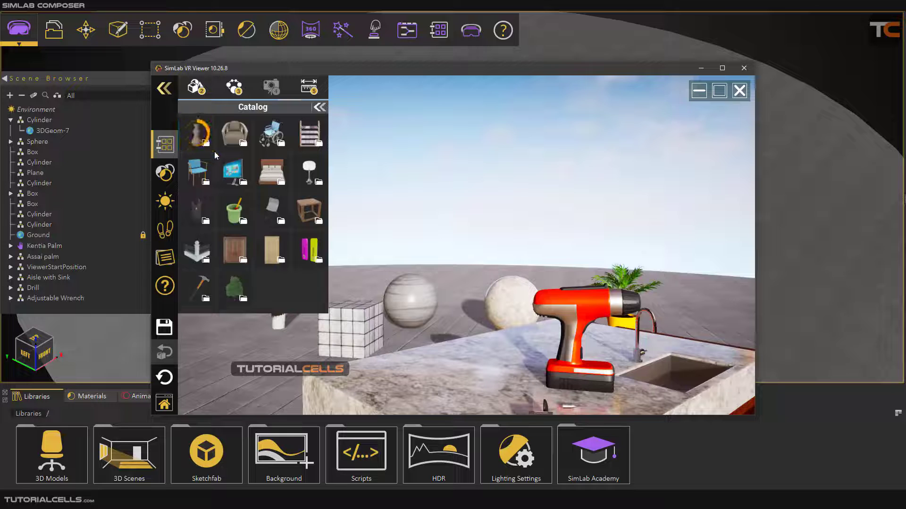
pyautogui.click(189, 141)
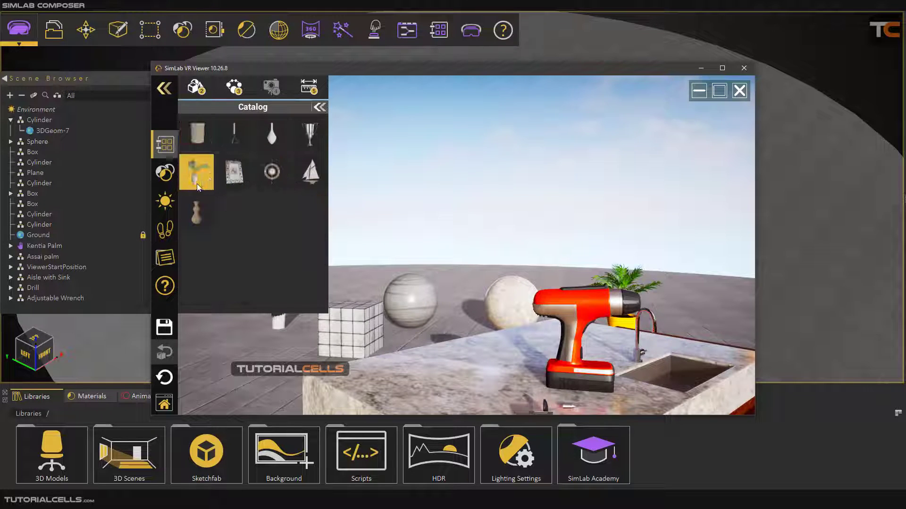
pyautogui.click(209, 182)
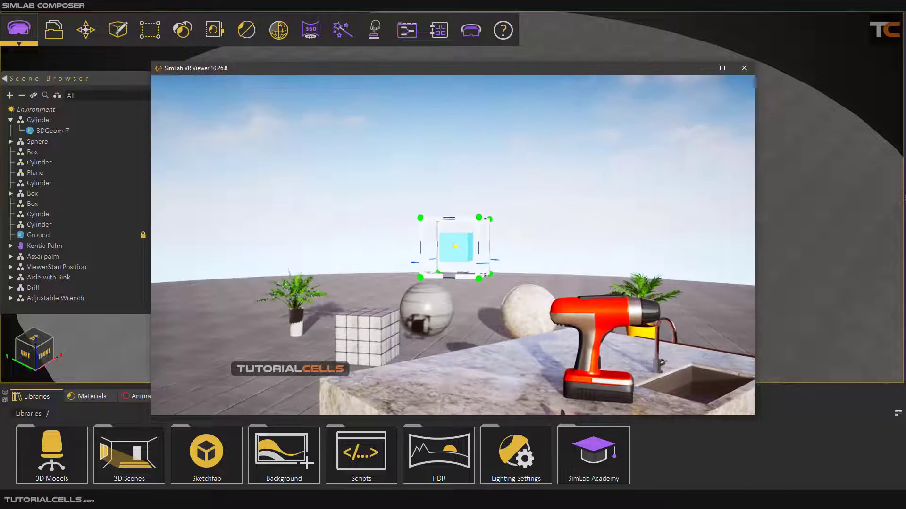
# - Turn collision on and place the inserted plant on the marble countertop beside the drill
pyautogui.press('c')
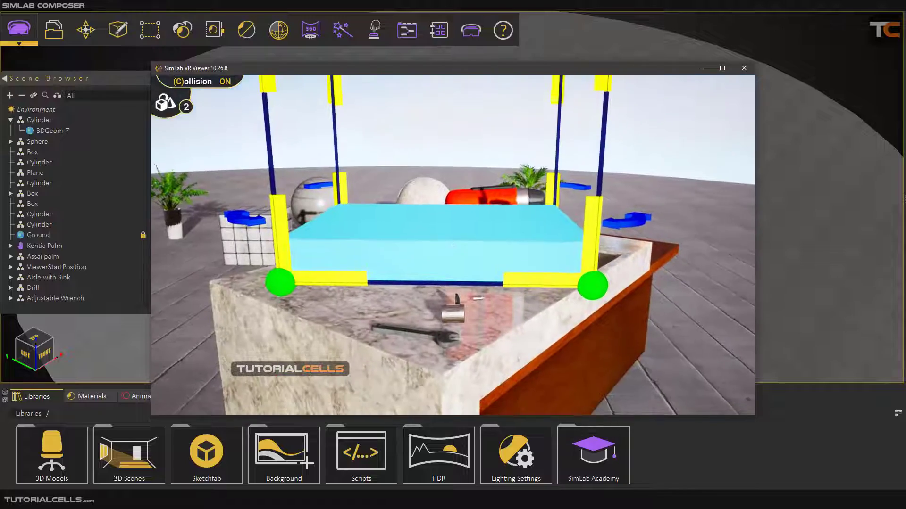
pyautogui.moveTo(453, 246); pyautogui.dragTo(453, 245)
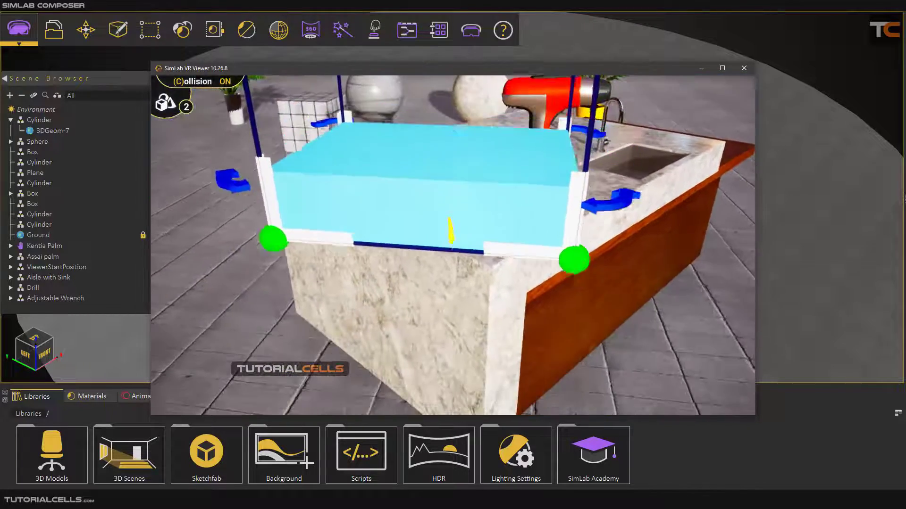
pyautogui.press('w')
pyautogui.press('s')
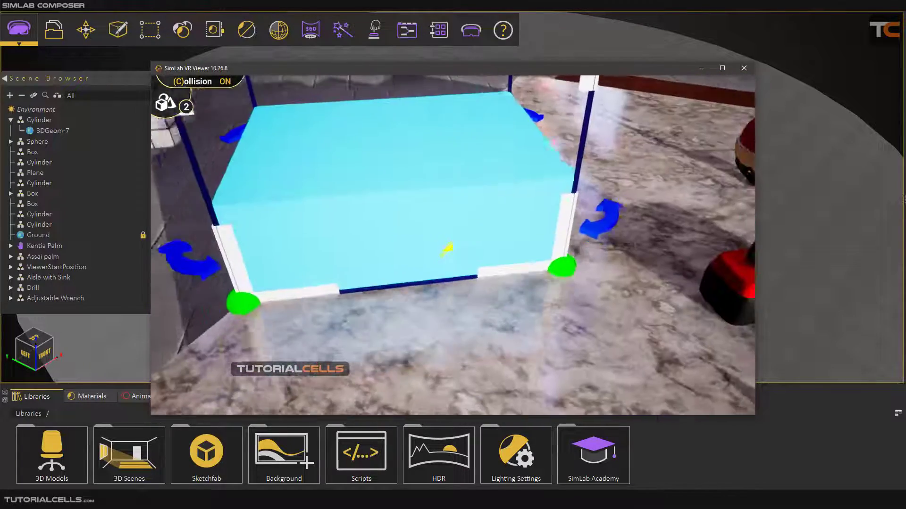
pyautogui.press('s')
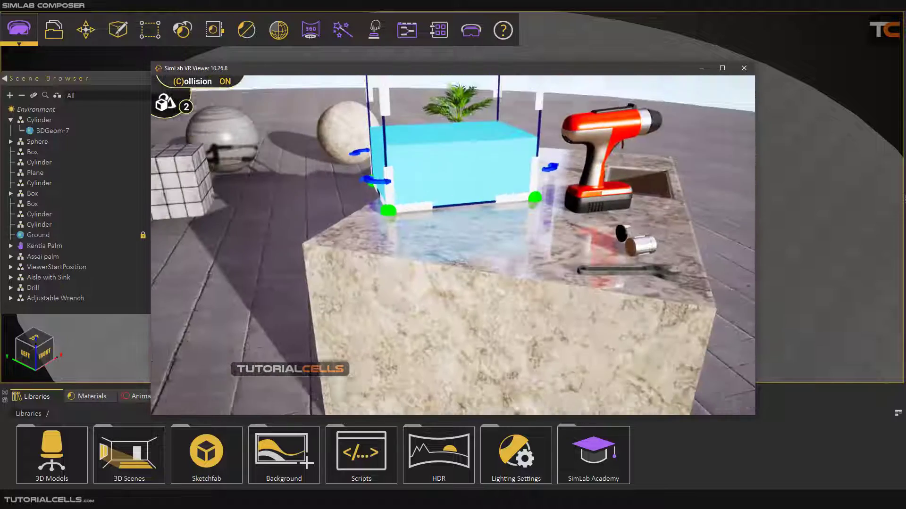
pyautogui.press('w')
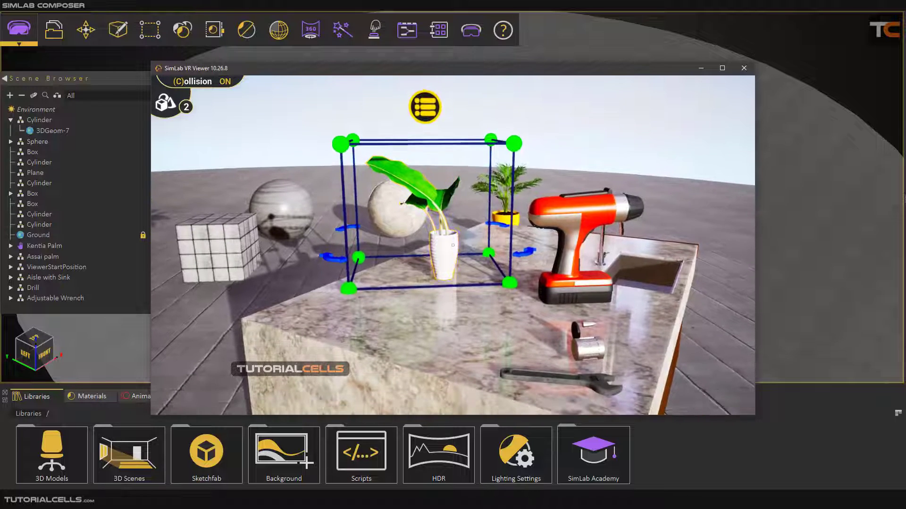
# - Open the Material Editor and select the orange-red material of the drill's body
pyautogui.rightClick(453, 246)
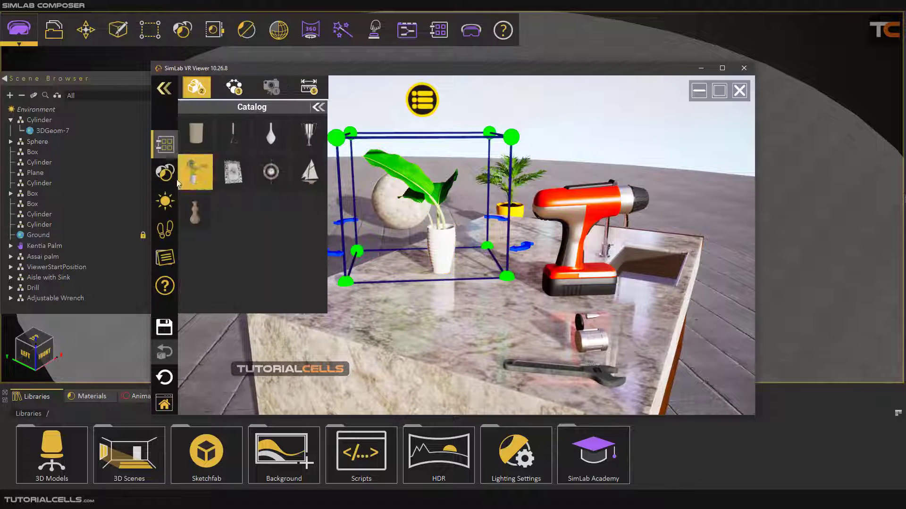
pyautogui.click(168, 177)
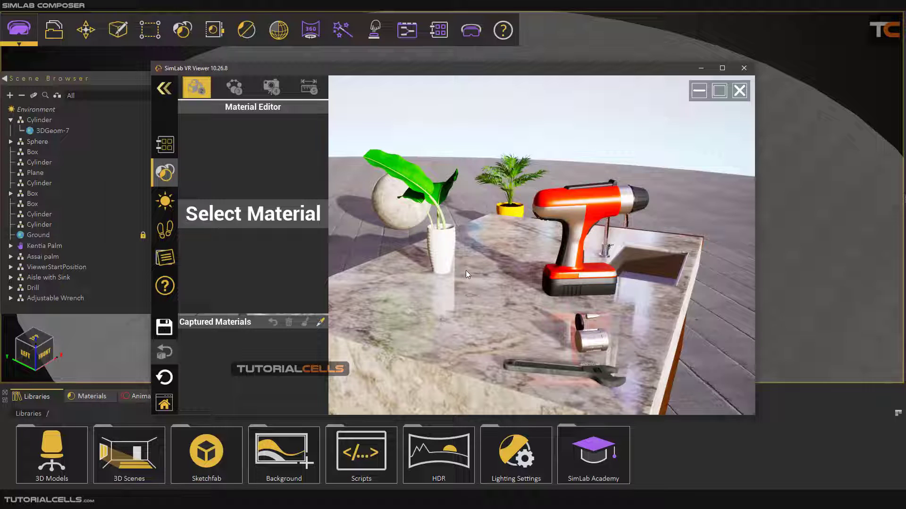
pyautogui.click(581, 198)
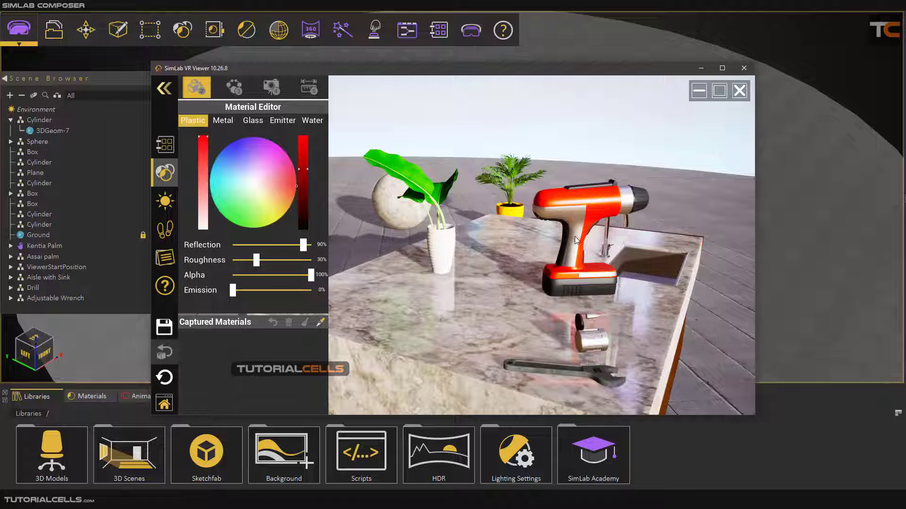
# - Try a purple plastic on the drill's body, followed by a metallic finish in pale pink
pyautogui.moveTo(290, 178)
pyautogui.mouseDown()
pyautogui.moveTo(279, 165)
pyautogui.moveTo(259, 197)
pyautogui.moveTo(241, 152)
pyautogui.moveTo(253, 152)
pyautogui.mouseUp()
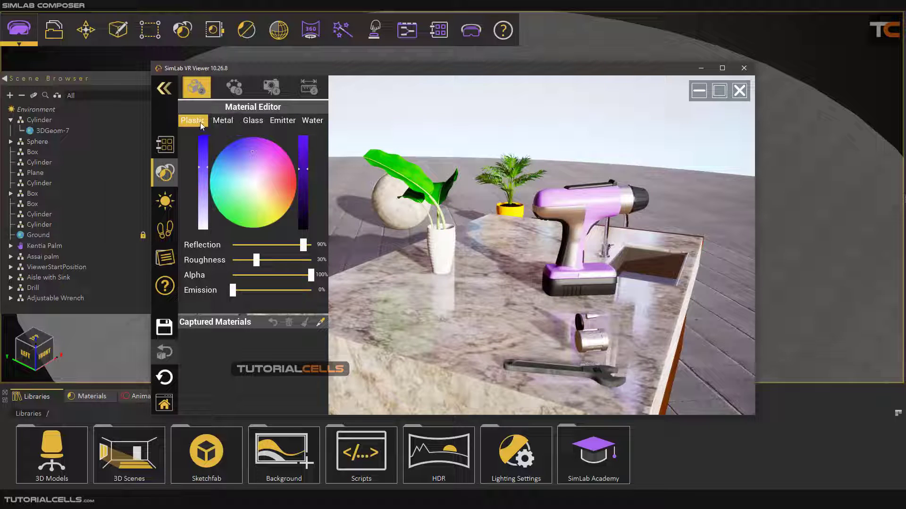
pyautogui.click(222, 121)
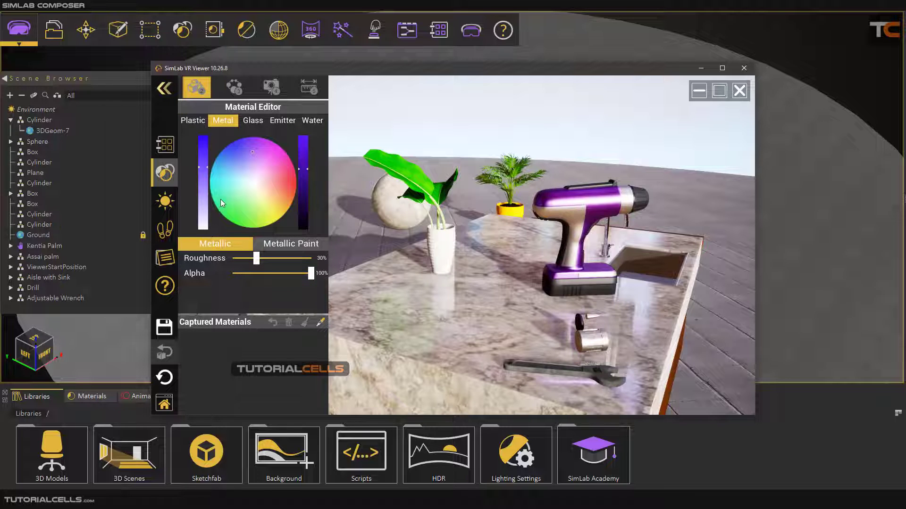
pyautogui.click(268, 181)
# - Make the drill's body Plastic with 100% reflection and a saturated red color
pyautogui.click(197, 120)
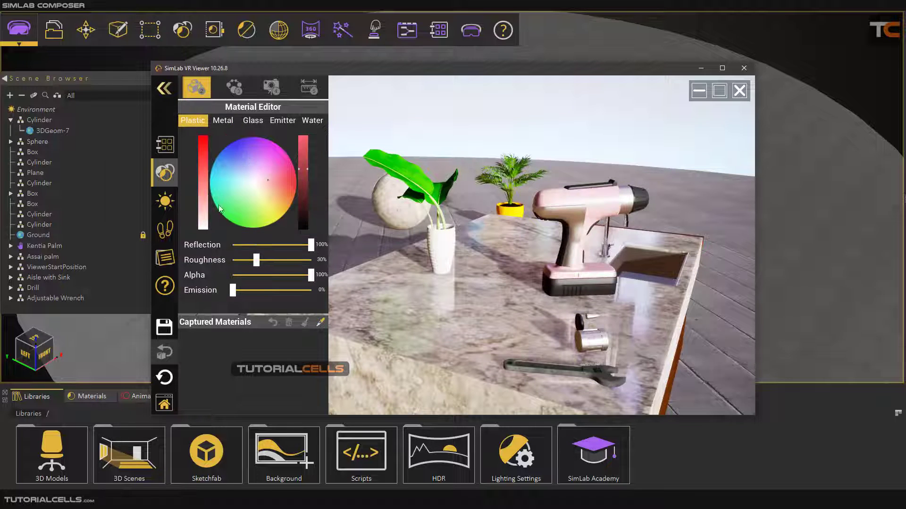
pyautogui.moveTo(310, 244)
pyautogui.mouseDown()
pyautogui.moveTo(287, 245)
pyautogui.moveTo(316, 240)
pyautogui.mouseUp()
pyautogui.click(297, 179)
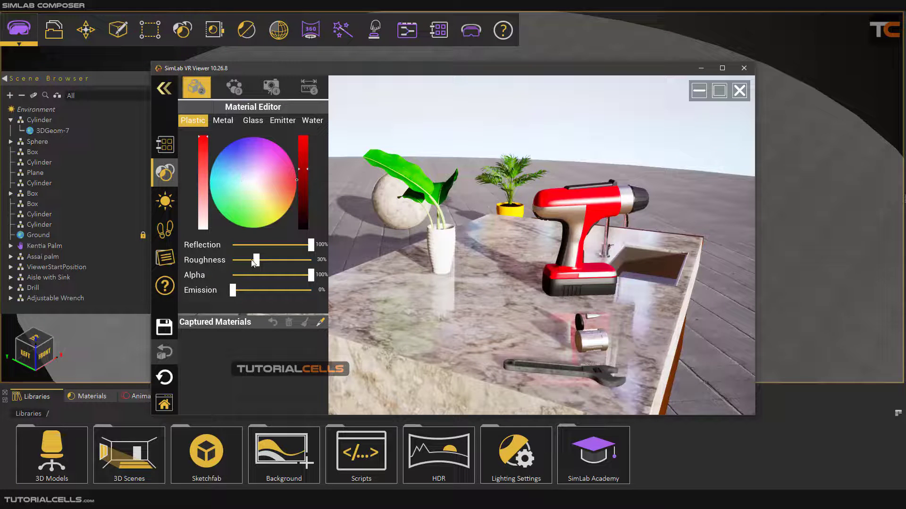
# - Set the red plastic's roughness to 53% and try its emission, ending at 0%
pyautogui.moveTo(254, 262); pyautogui.dragTo(347, 271)
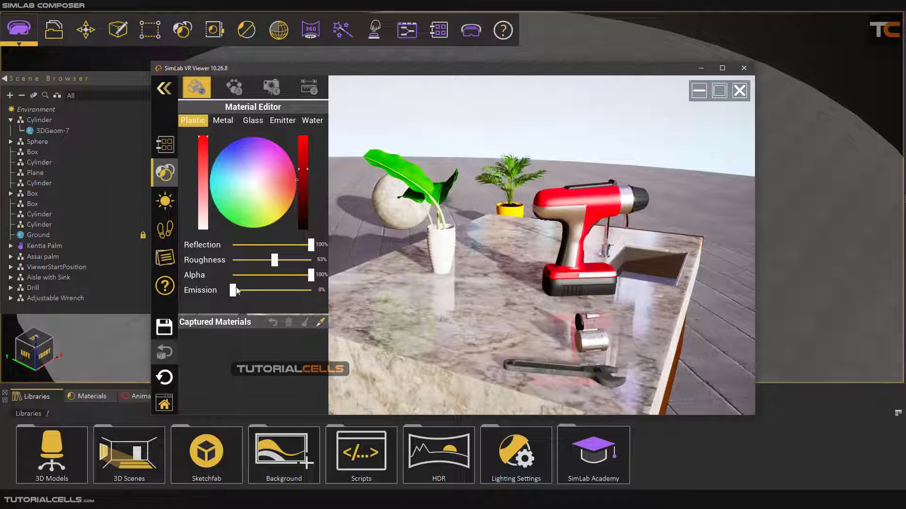
pyautogui.moveTo(232, 293)
pyautogui.mouseDown()
pyautogui.moveTo(361, 289)
pyautogui.moveTo(212, 289)
pyautogui.mouseUp()
# - Capture the materials of the drill's red body, the white vase, the yellow-orange pot, the marble countertop and the stone sphere
pyautogui.click(324, 324)
pyautogui.click(578, 204)
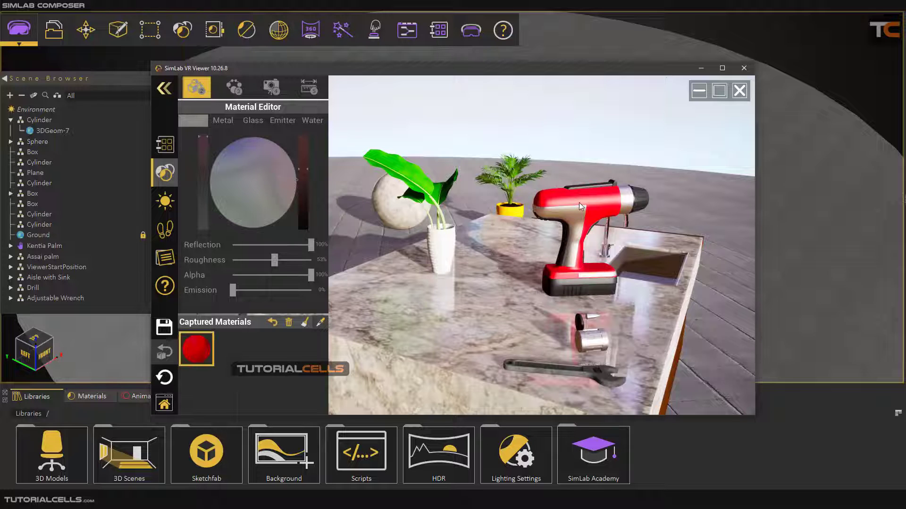
pyautogui.click(452, 240)
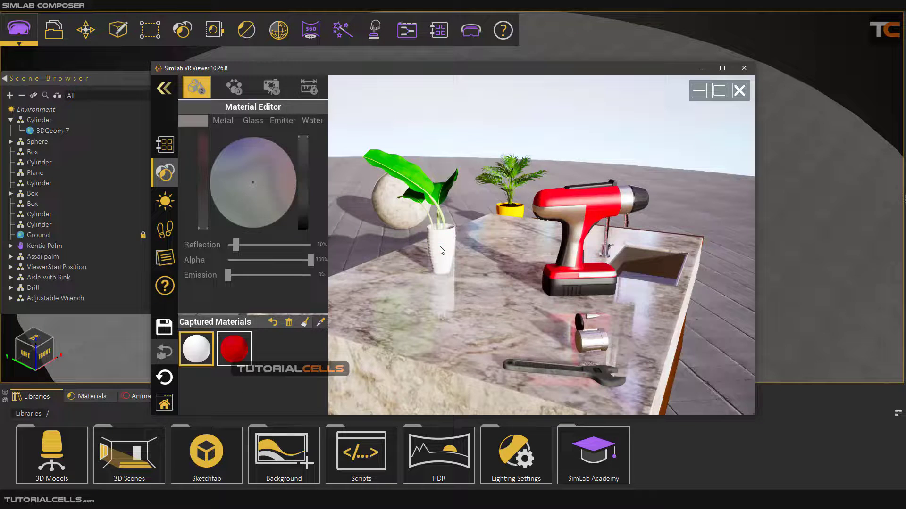
pyautogui.click(509, 213)
pyautogui.click(550, 343)
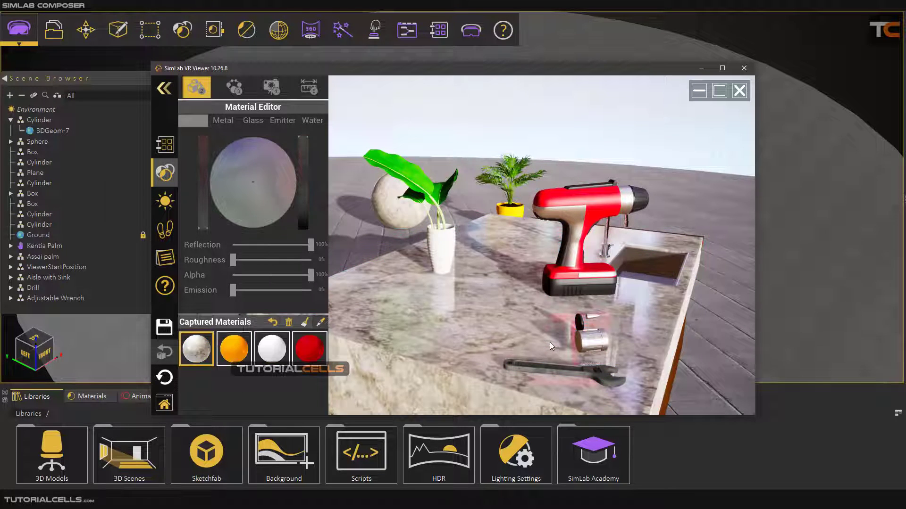
pyautogui.click(409, 222)
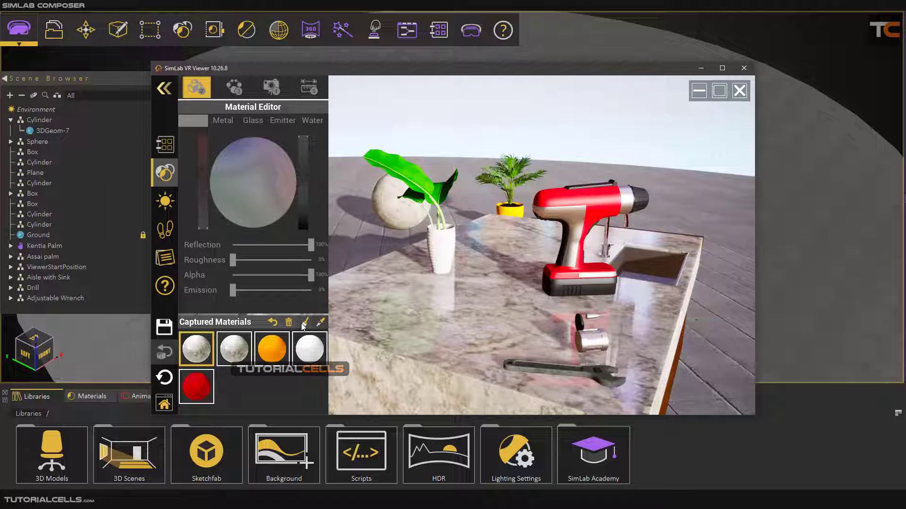
pyautogui.click(504, 295)
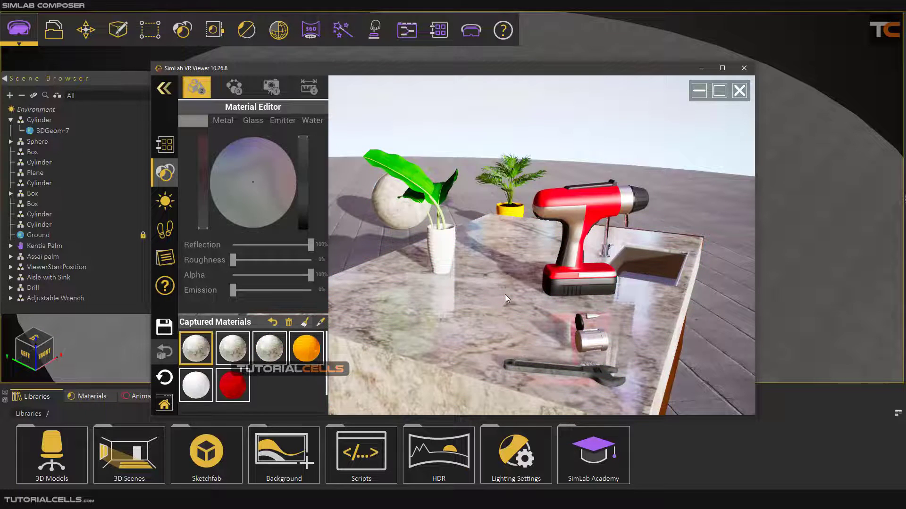
# - Go to the tiled box on the floor and capture its tile material
pyautogui.rightClick(389, 236)
pyautogui.press('Down')
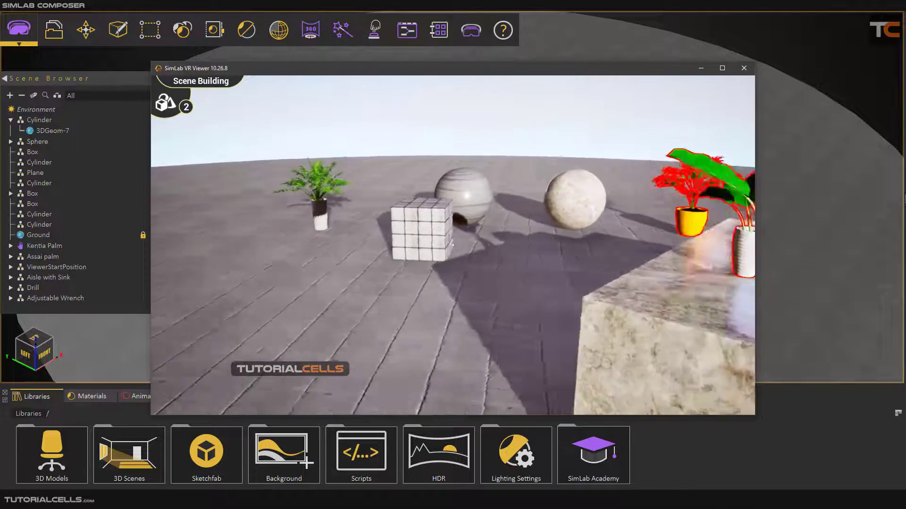
pyautogui.press('c')
pyautogui.press('Left')
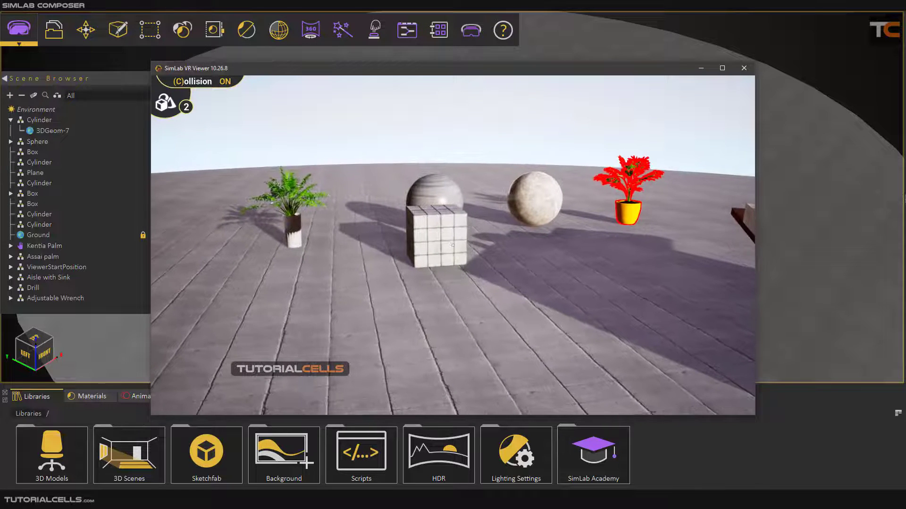
pyautogui.rightClick(455, 251)
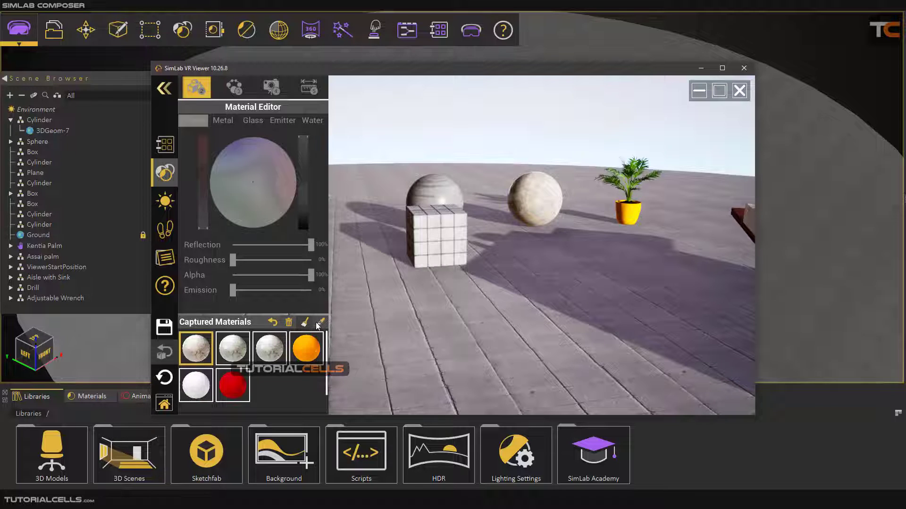
pyautogui.click(430, 234)
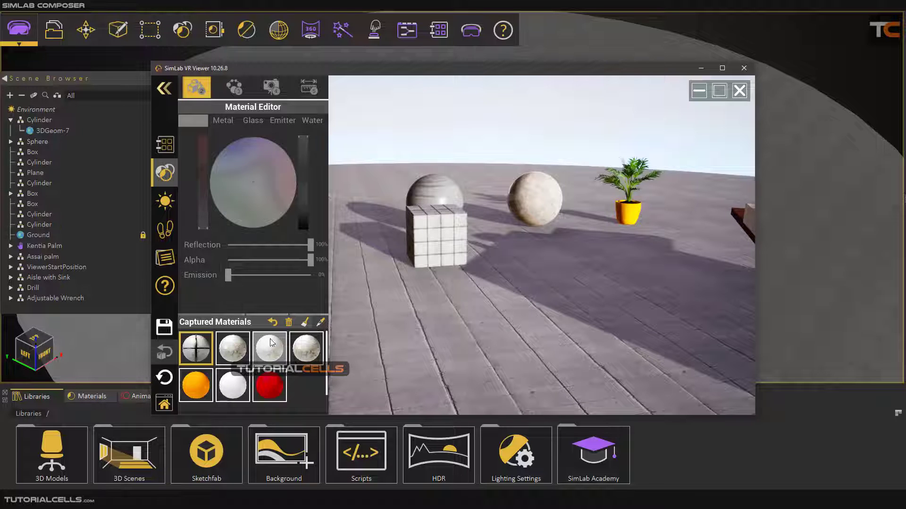
# - Remove the tile sample from the captured materials and paint the box with the captured white material
pyautogui.click(265, 394)
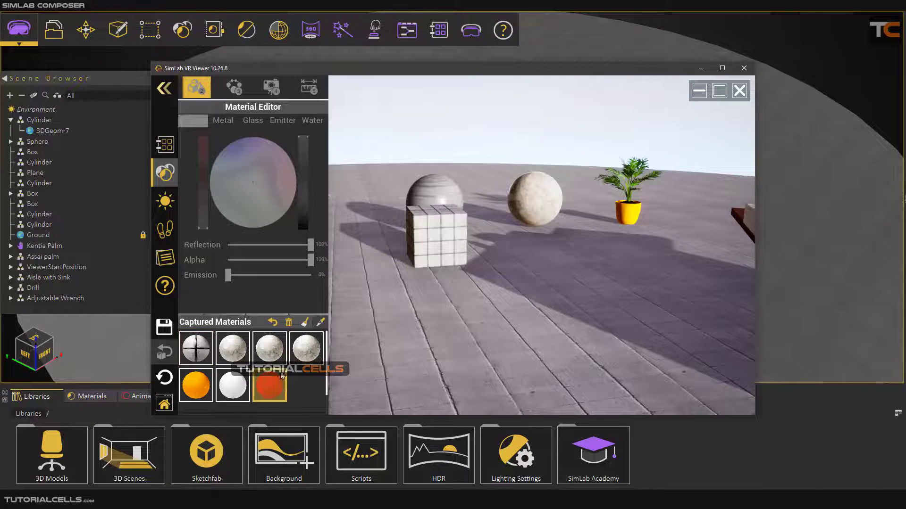
pyautogui.click(238, 390)
pyautogui.click(270, 386)
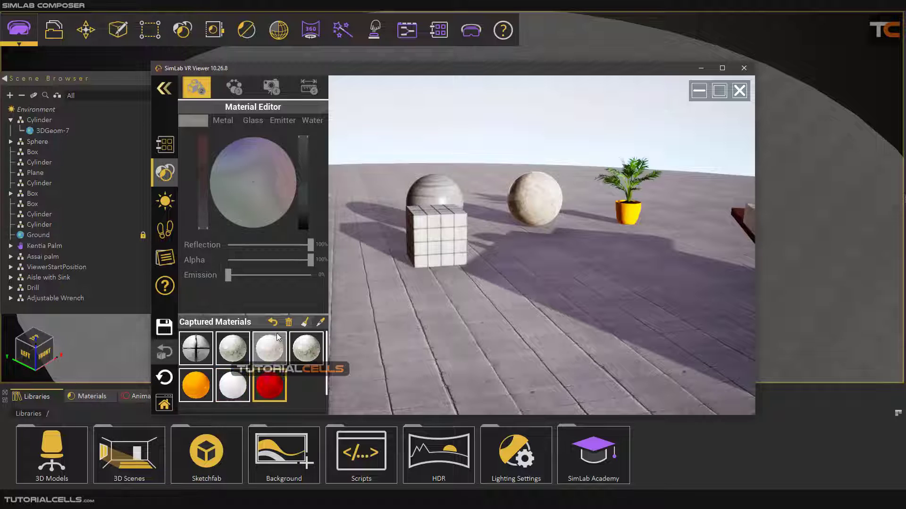
pyautogui.click(273, 323)
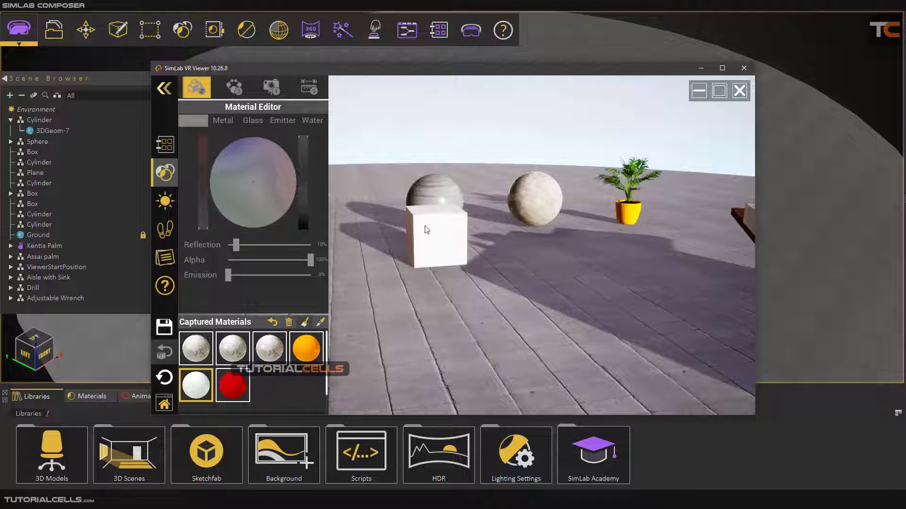
# - Paint the white box with the first marble sample from the captured materials
pyautogui.click(196, 349)
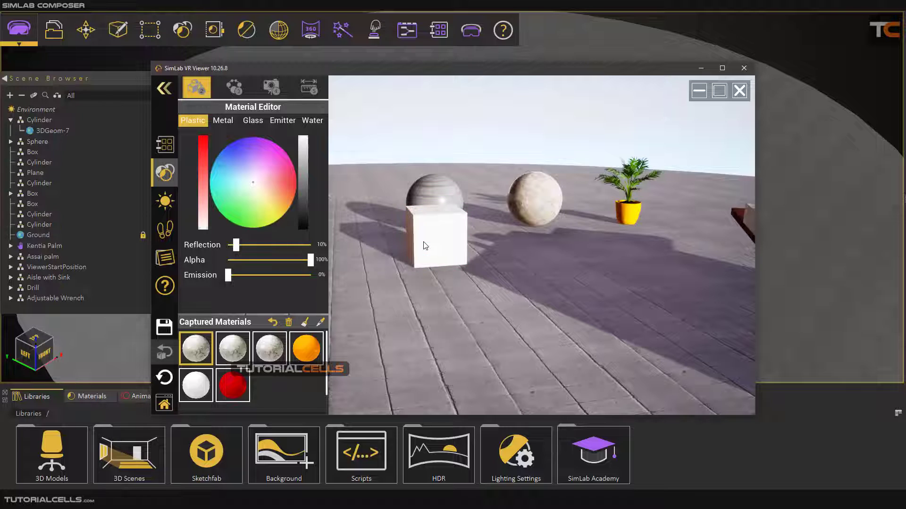
pyautogui.click(304, 324)
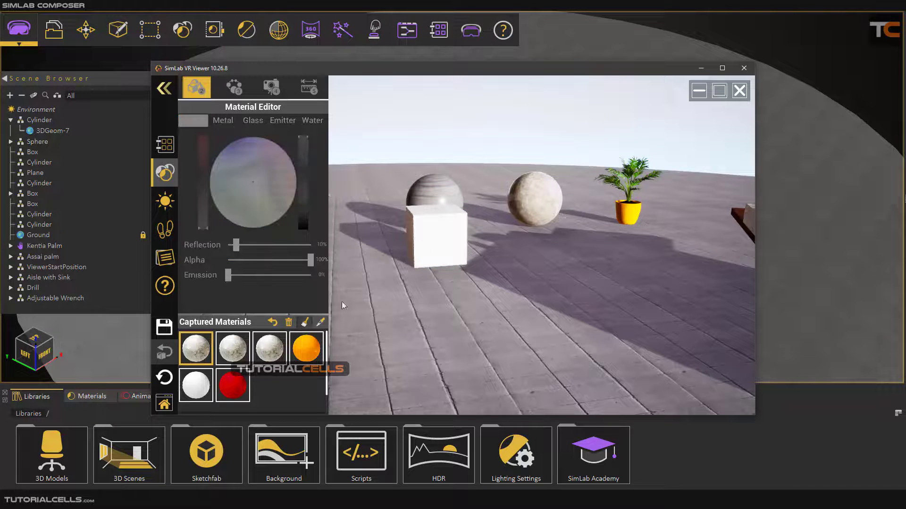
pyautogui.click(431, 243)
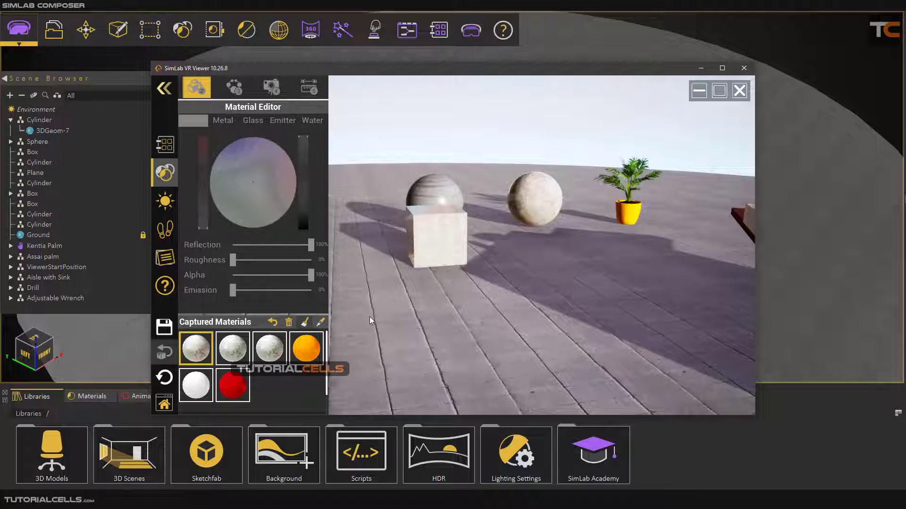
# - Capture the grey floor's material and paint the grey sphere behind the box with the third captured sample, a marble
pyautogui.rightClick(429, 264)
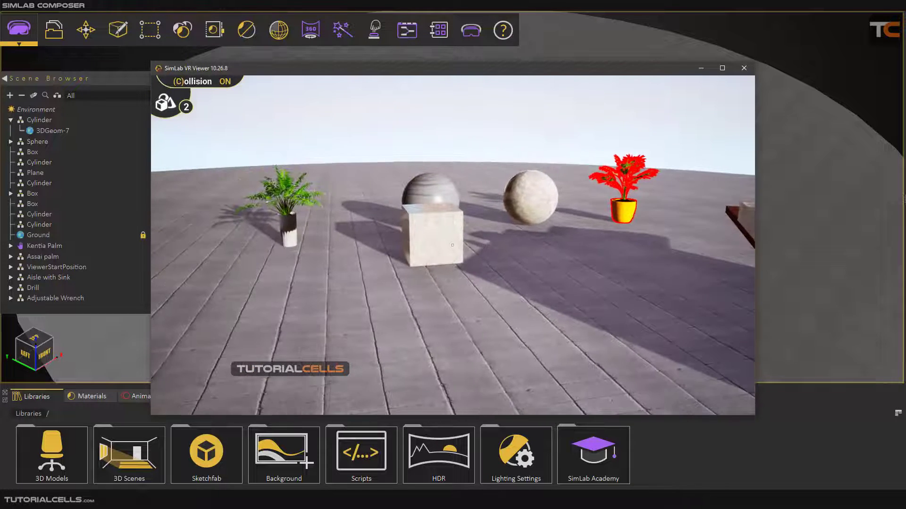
pyautogui.rightClick(452, 245)
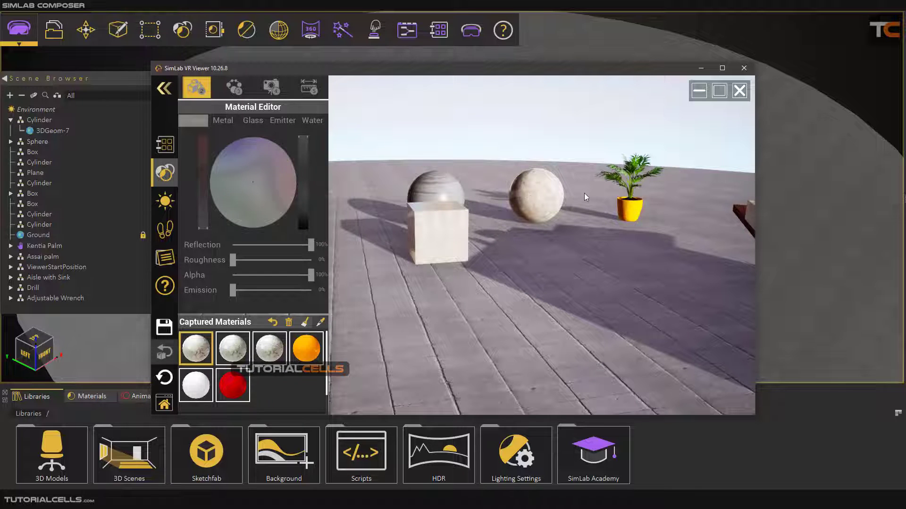
pyautogui.click(566, 262)
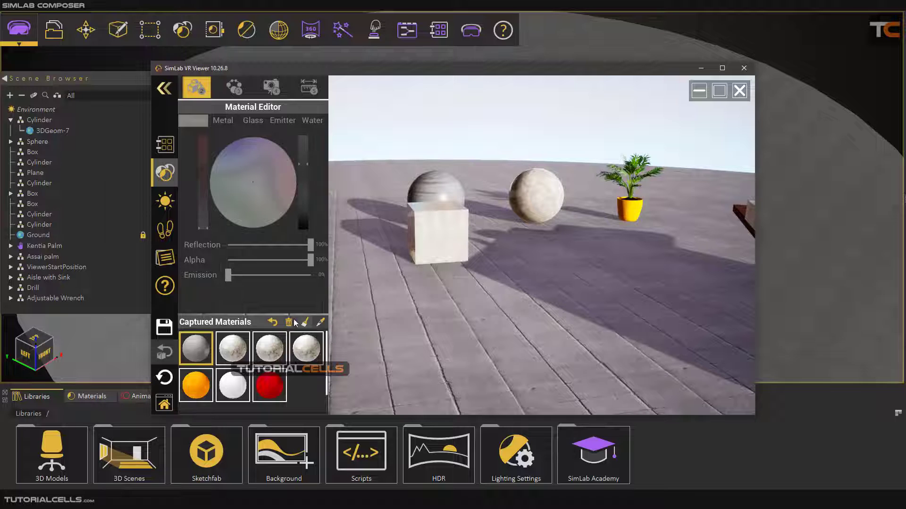
pyautogui.click(262, 352)
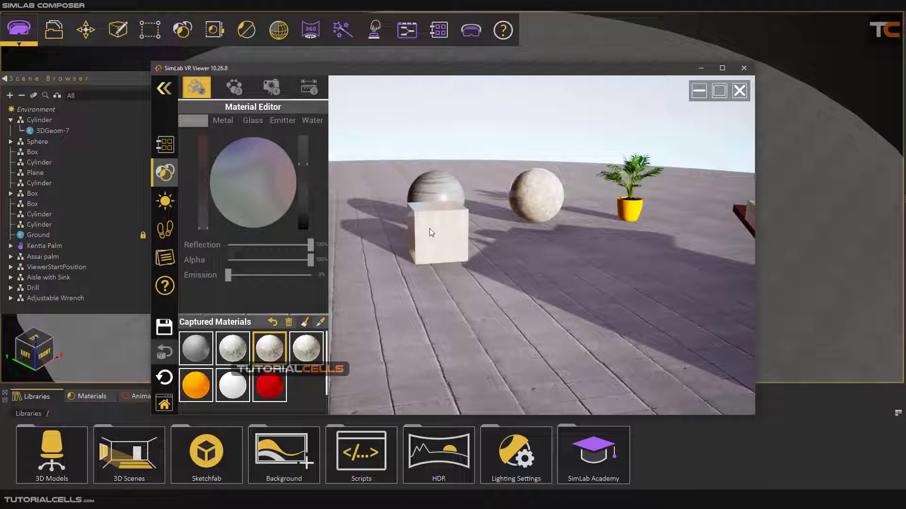
pyautogui.click(437, 194)
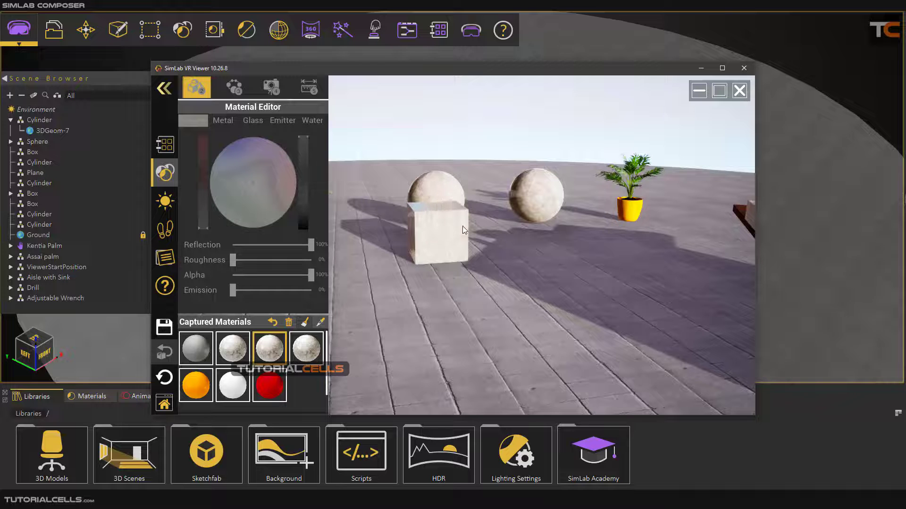
# - Make the sphere behind the box Metal with the Metallic finish, trying its sliders and ending at 0% roughness and 100% alpha
pyautogui.rightClick(417, 259)
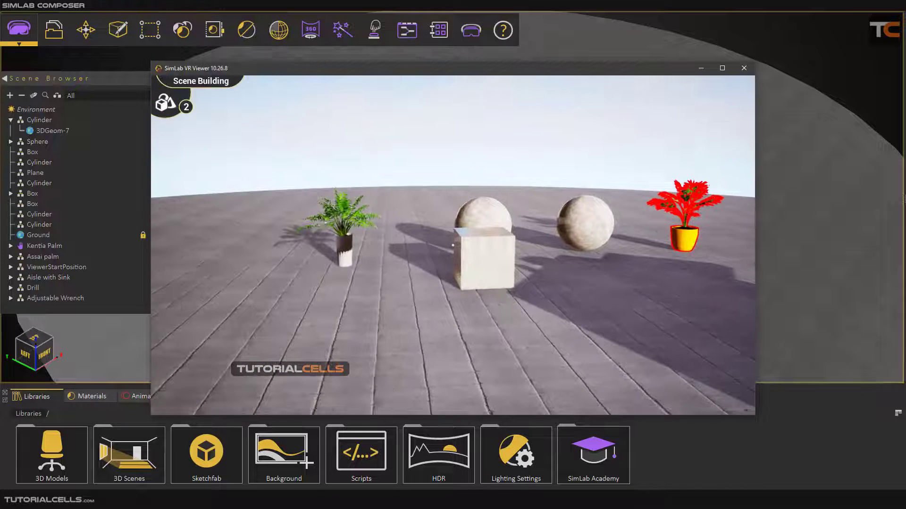
pyautogui.rightClick(453, 245)
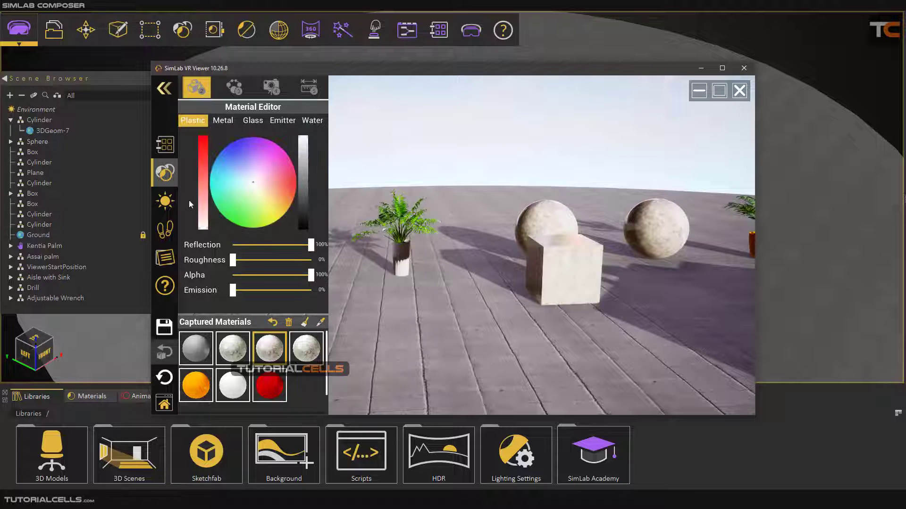
pyautogui.click(225, 122)
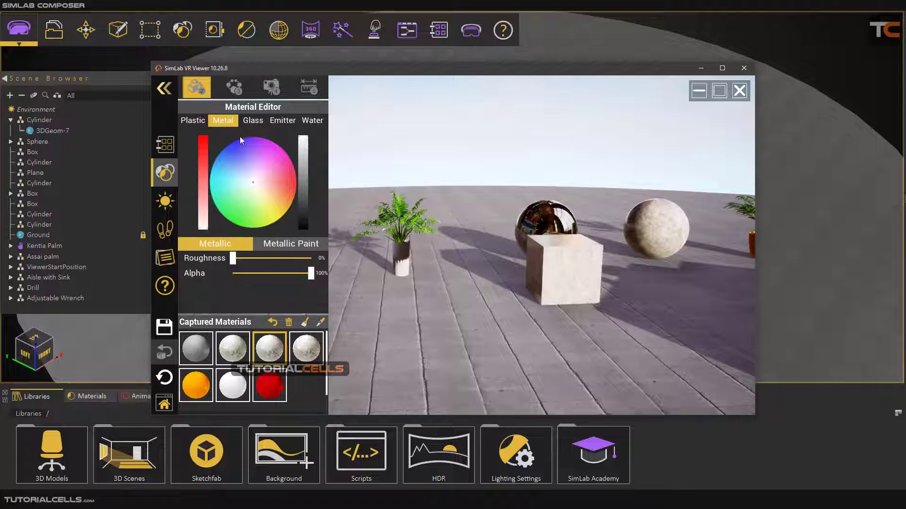
pyautogui.press('w')
pyautogui.press('a')
pyautogui.press('2')
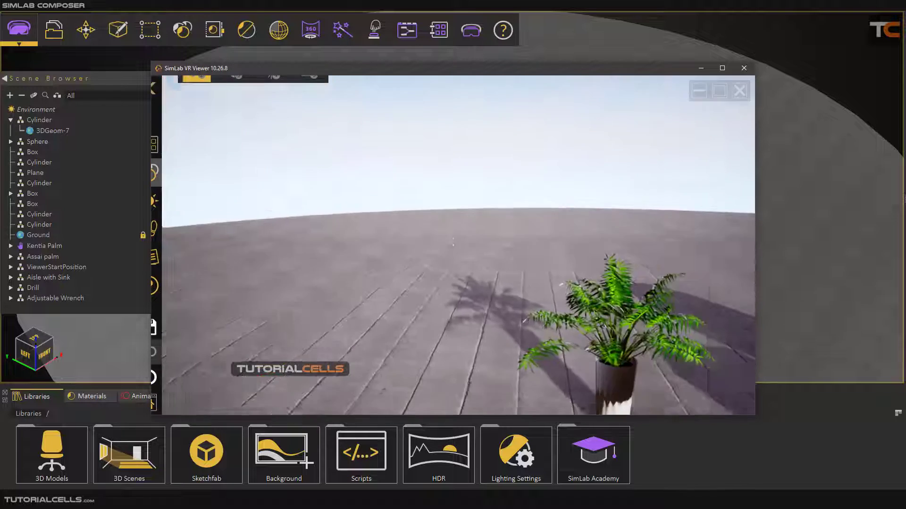
pyautogui.press('s')
pyautogui.press('2')
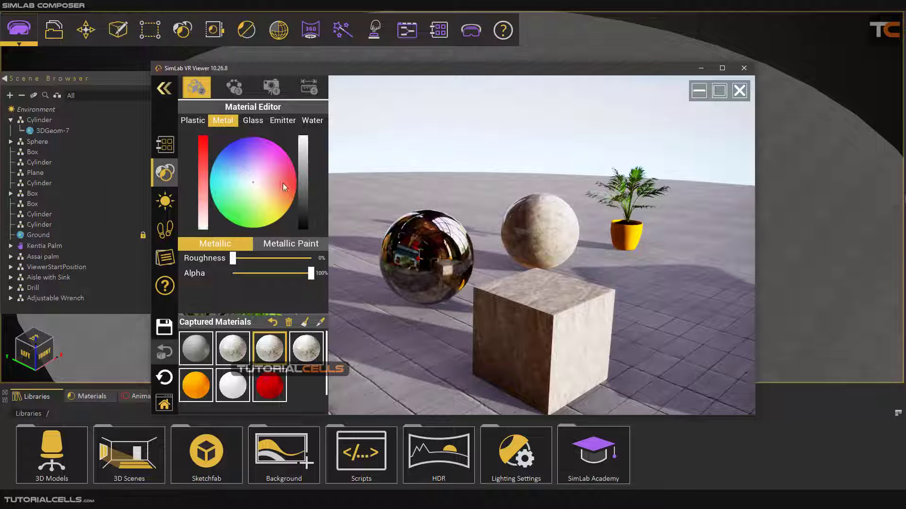
pyautogui.moveTo(232, 261)
pyautogui.mouseDown()
pyautogui.moveTo(252, 258)
pyautogui.moveTo(232, 258)
pyautogui.mouseUp()
pyautogui.moveTo(305, 277); pyautogui.dragTo(324, 273)
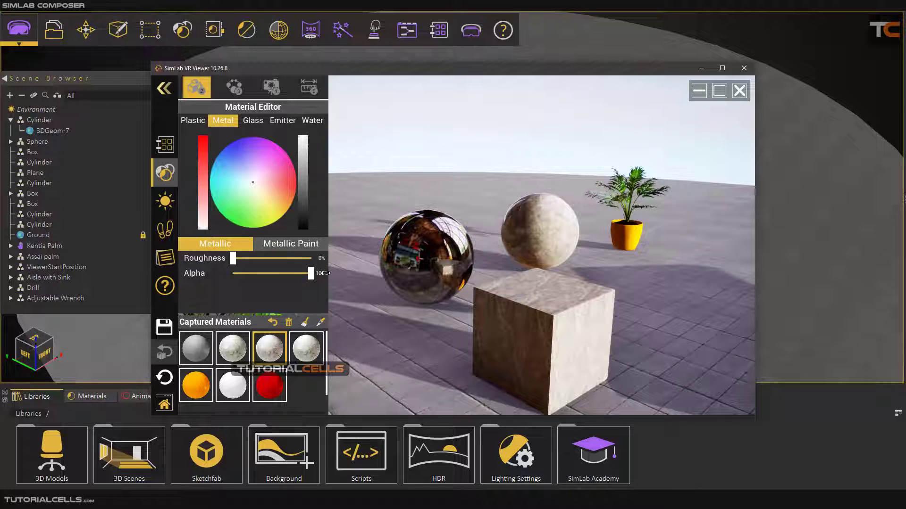
# - Try Glass on the metallic sphere with 0% roughness and an IOR of about 35%
pyautogui.click(257, 123)
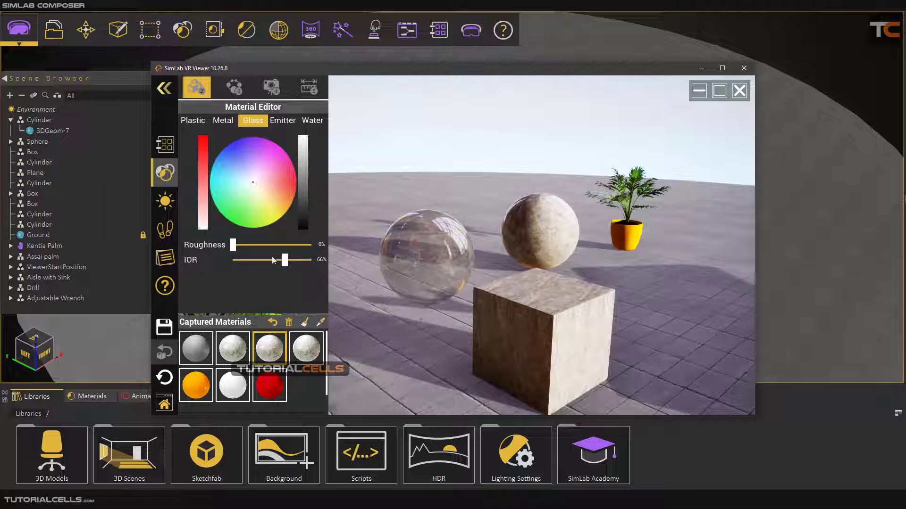
pyautogui.moveTo(233, 246)
pyautogui.mouseDown()
pyautogui.moveTo(269, 246)
pyautogui.moveTo(215, 246)
pyautogui.mouseUp()
pyautogui.moveTo(296, 259); pyautogui.dragTo(263, 258)
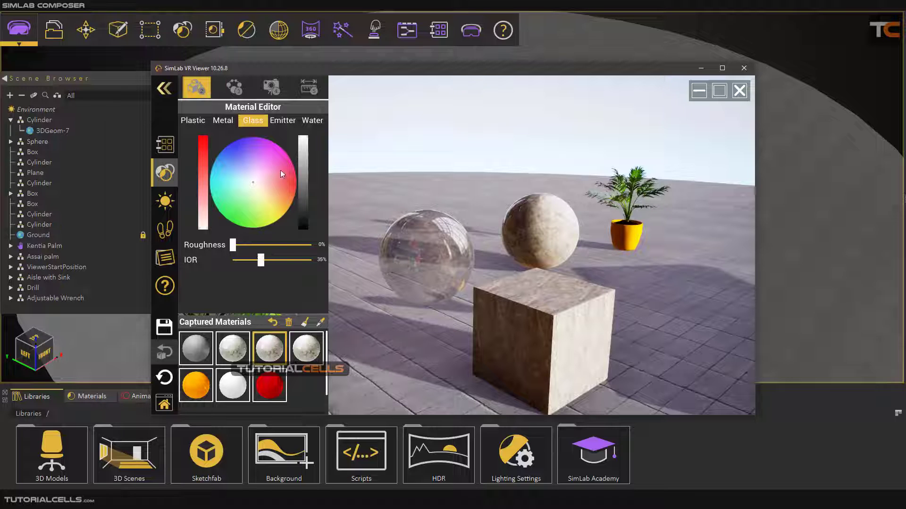
# - Turn the glass sphere into an Emitter with 100% strength
pyautogui.click(285, 123)
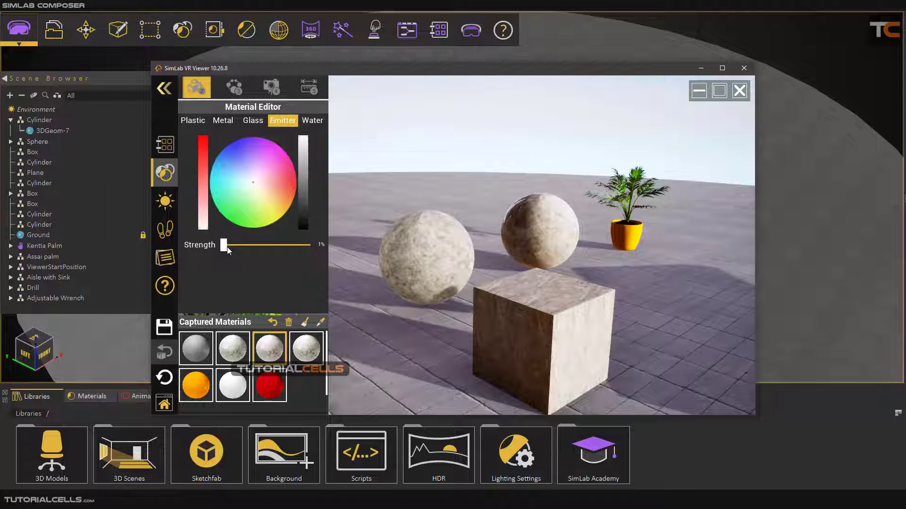
pyautogui.moveTo(227, 250); pyautogui.dragTo(296, 247)
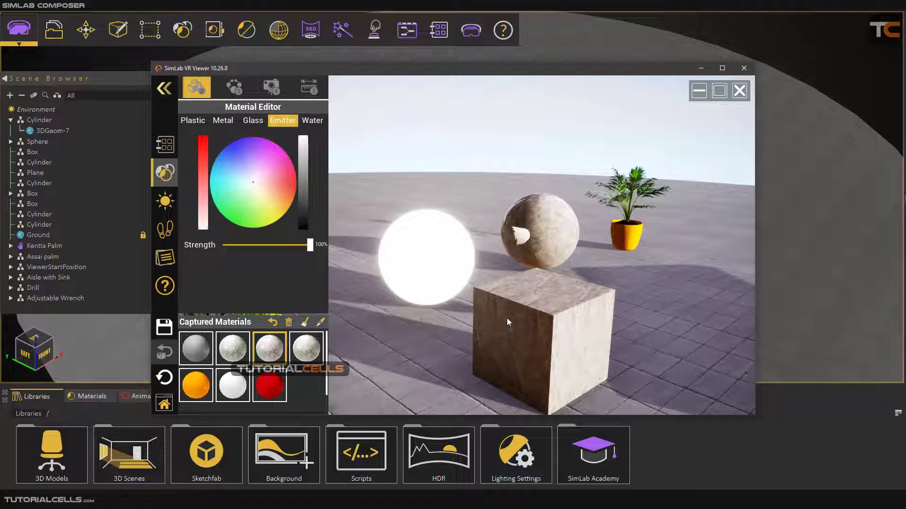
# - Turn the marble box's material into Water with a speed of 36% and a depth of 16%
pyautogui.click(529, 322)
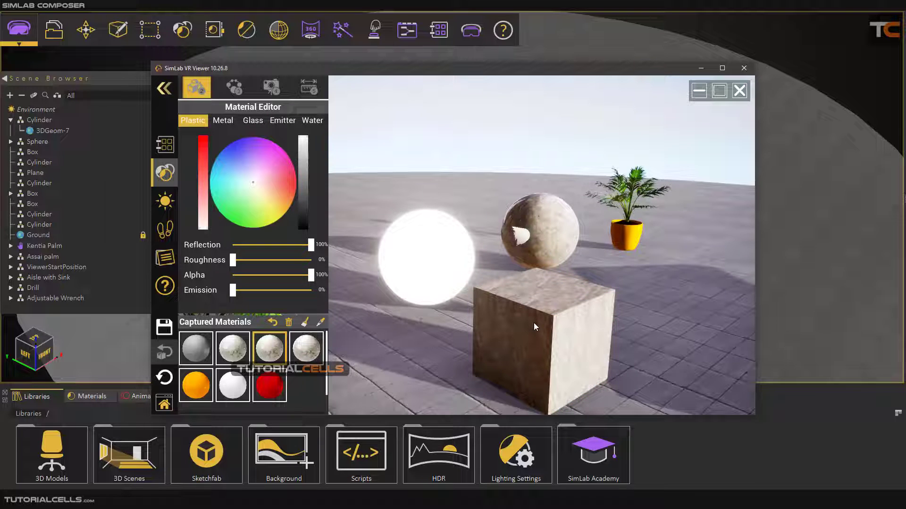
pyautogui.click(310, 121)
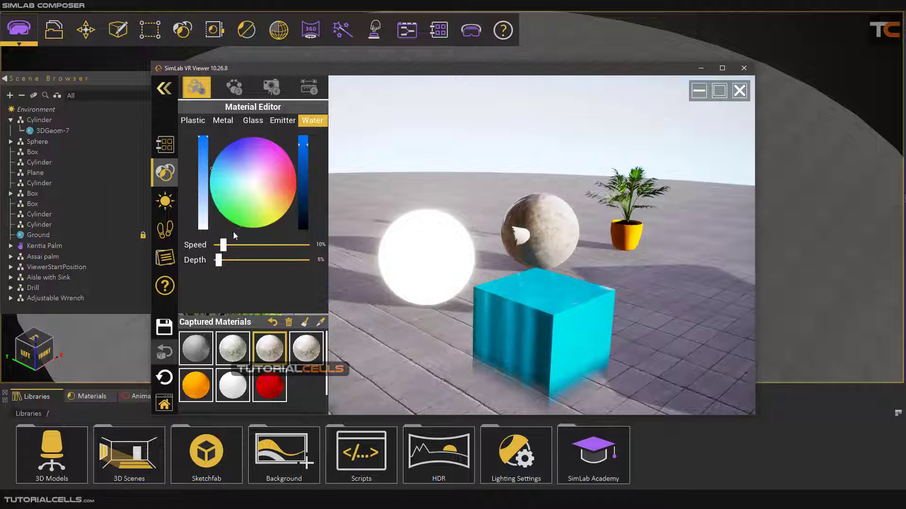
pyautogui.moveTo(225, 244)
pyautogui.mouseDown()
pyautogui.moveTo(246, 245)
pyautogui.moveTo(229, 260)
pyautogui.mouseUp()
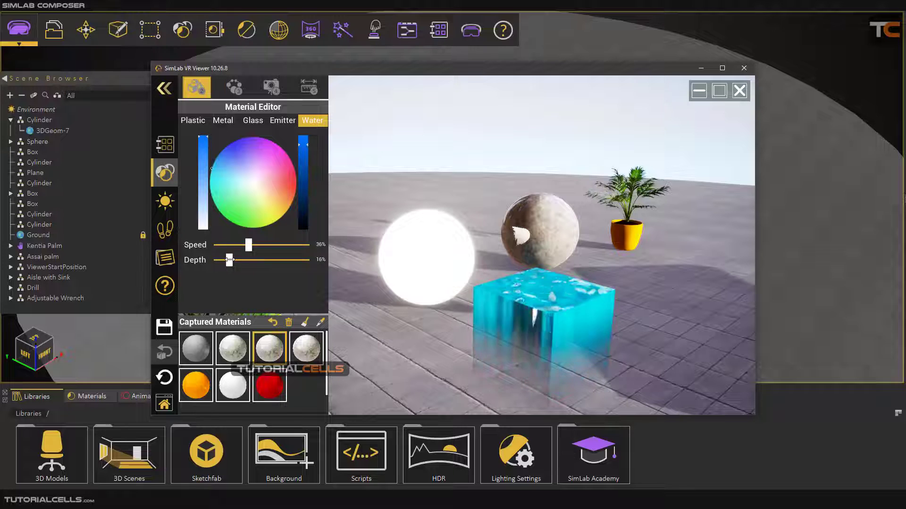
pyautogui.click(346, 39)
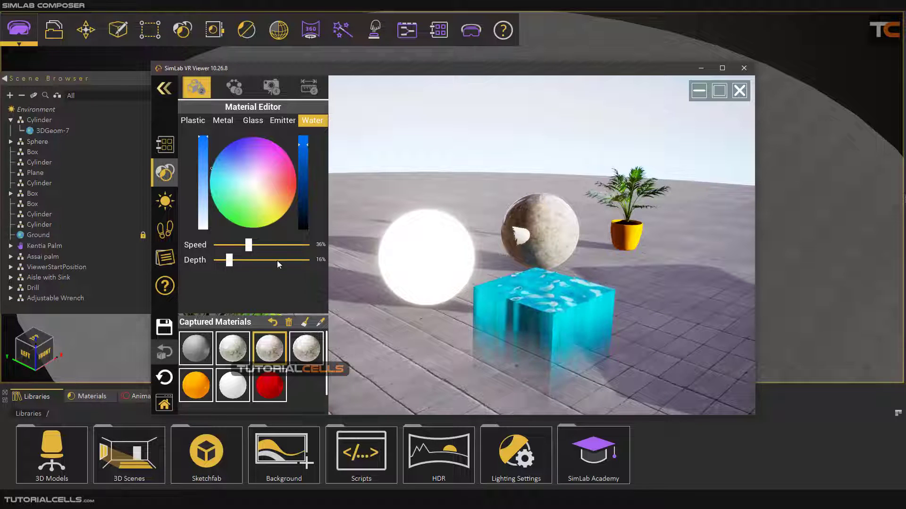
# - Paint the second captured material, a marble, onto the water box
pyautogui.click(165, 201)
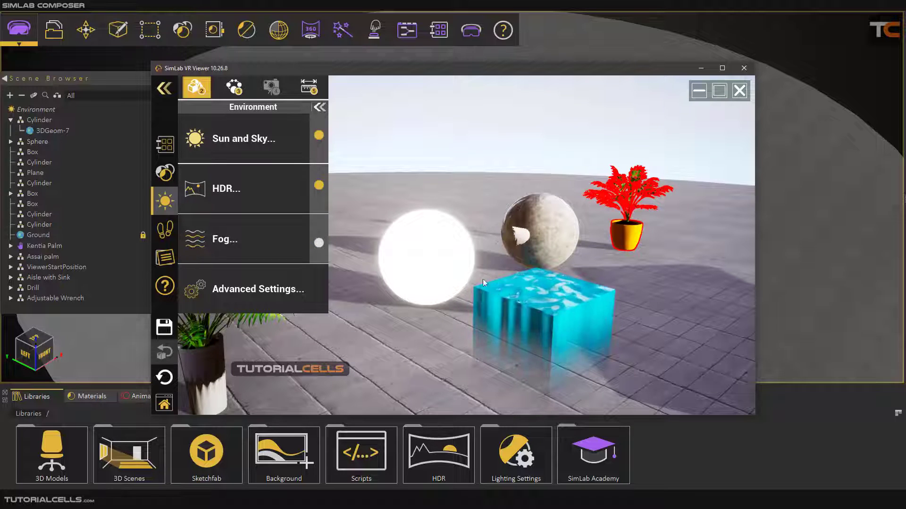
pyautogui.click(165, 172)
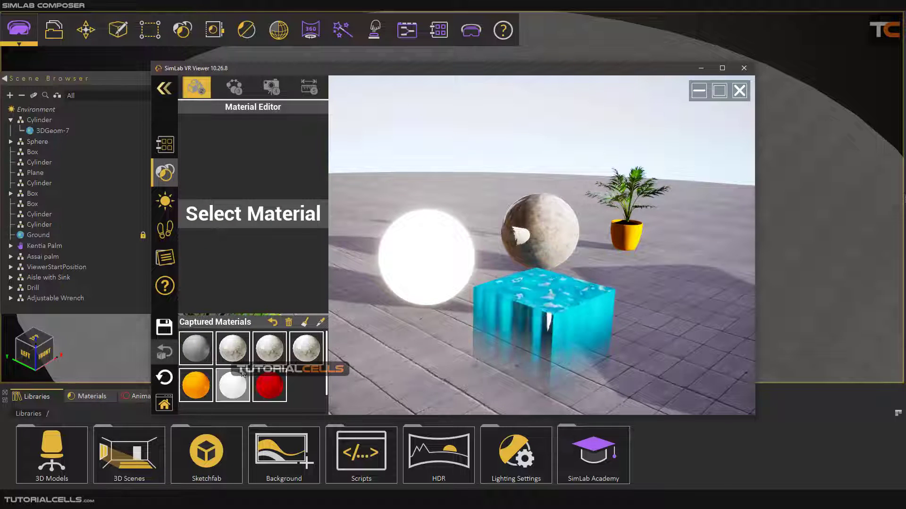
pyautogui.click(234, 354)
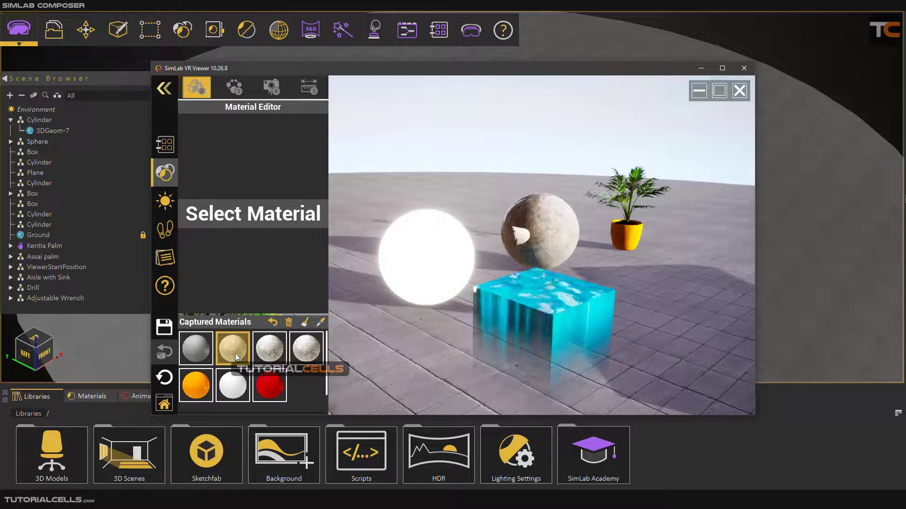
pyautogui.click(304, 323)
pyautogui.click(491, 308)
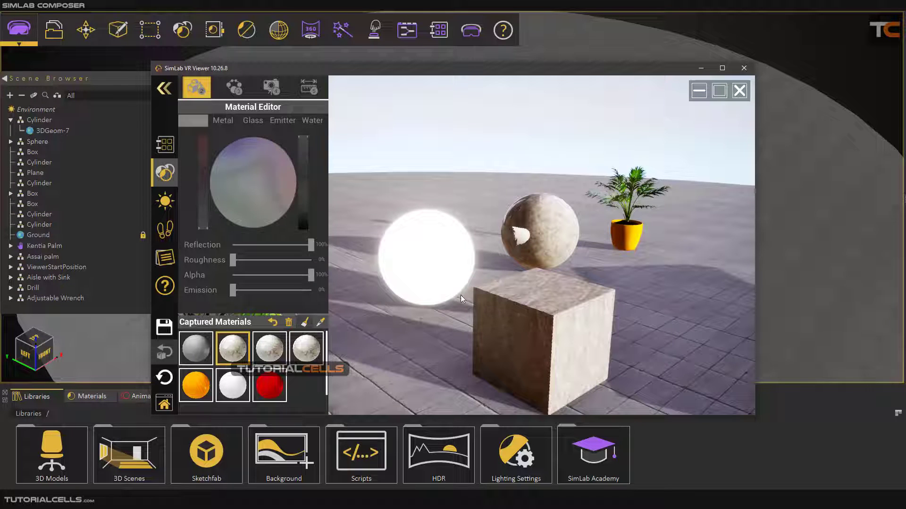
# - Turn on Night Mode in the Sun and Sky environment with the kitchen counter in view
pyautogui.rightClick(477, 265)
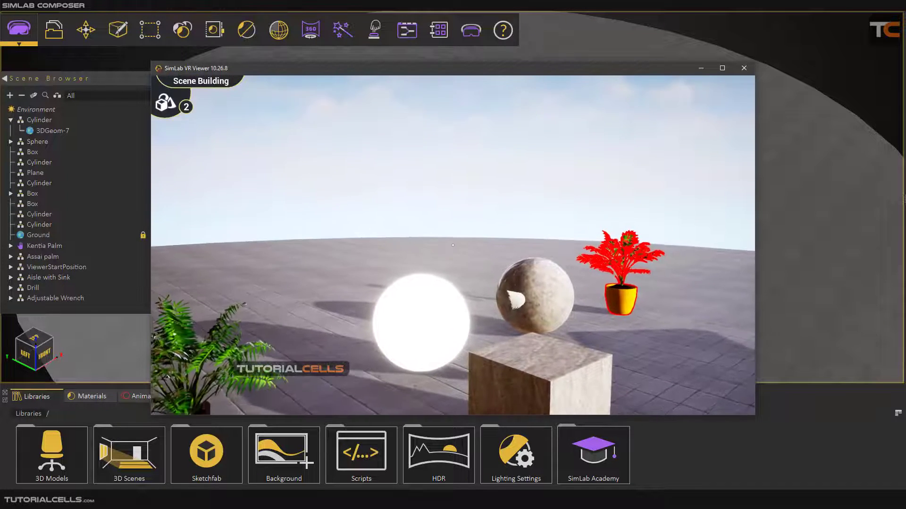
pyautogui.press('s')
pyautogui.press('d')
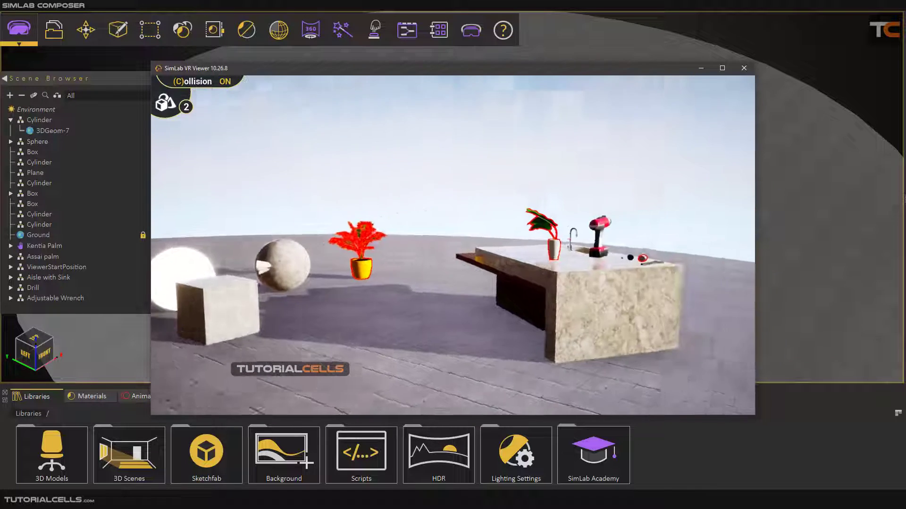
pyautogui.press('a')
pyautogui.rightClick(452, 244)
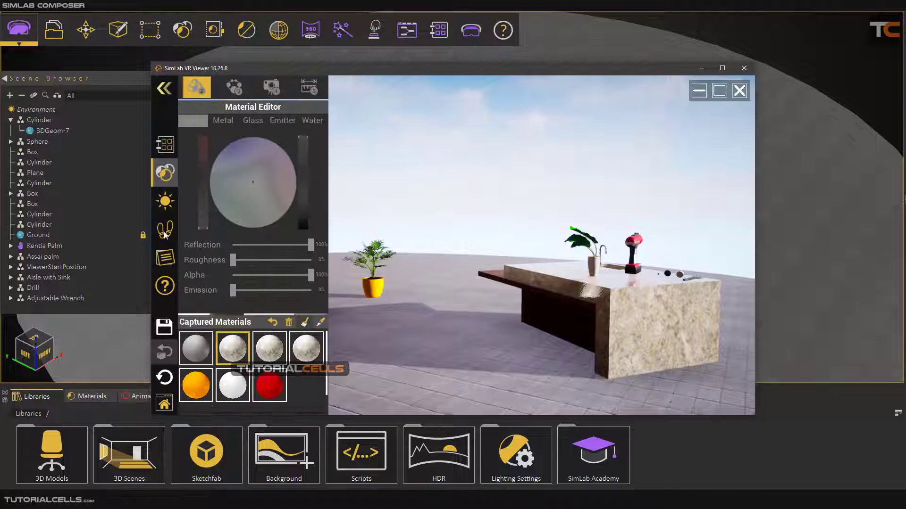
pyautogui.click(168, 208)
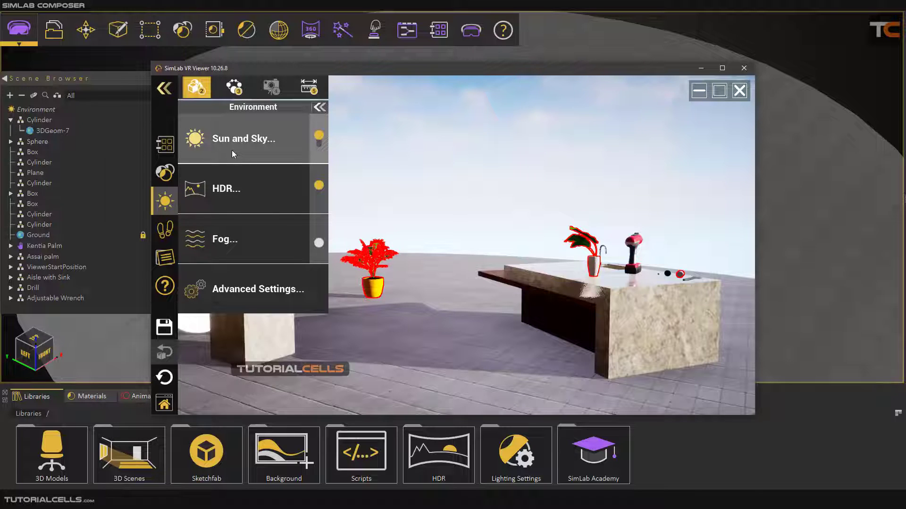
pyautogui.click(231, 150)
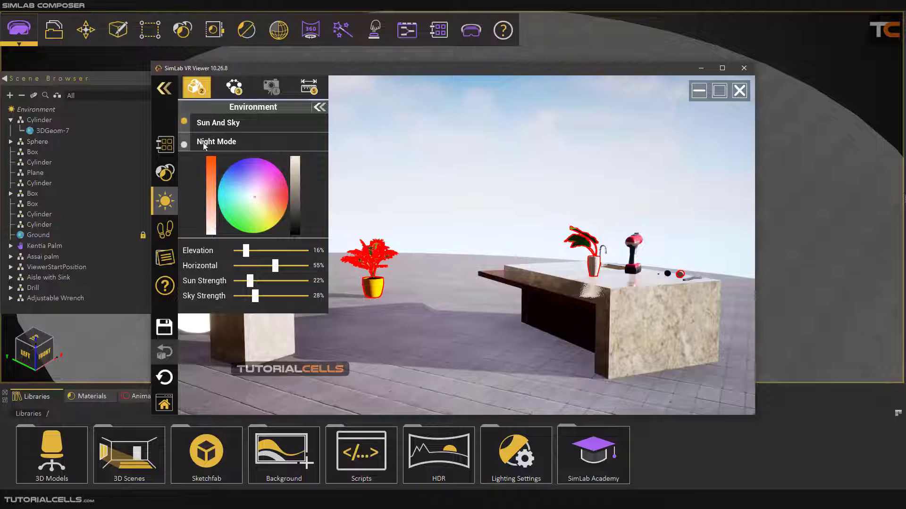
pyautogui.click(185, 144)
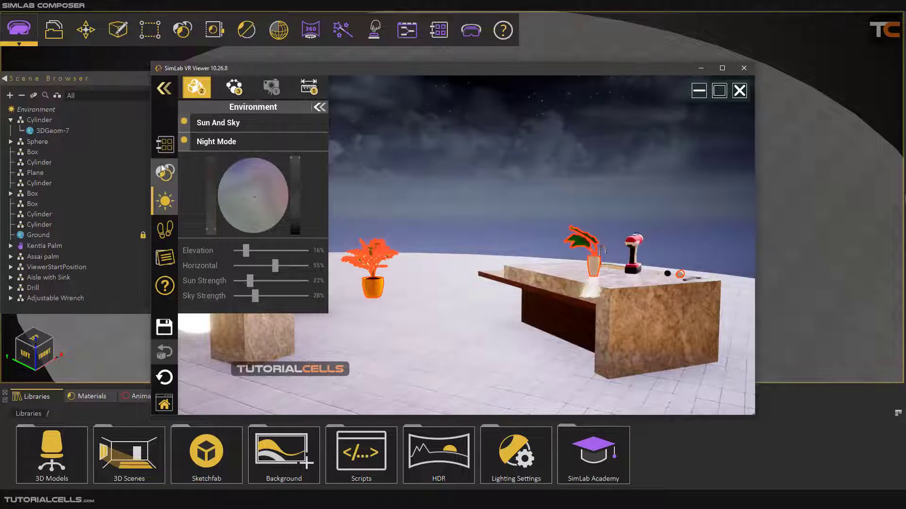
pyautogui.click(162, 88)
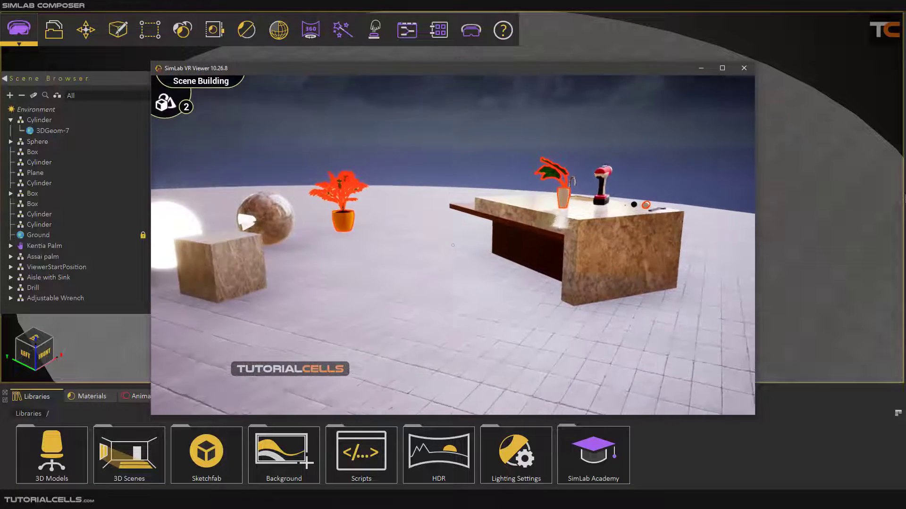
# - Switch off both the Sun and Sky and the HDR lighting, and bring back Sun and Sky in Night Mode
pyautogui.press('2')
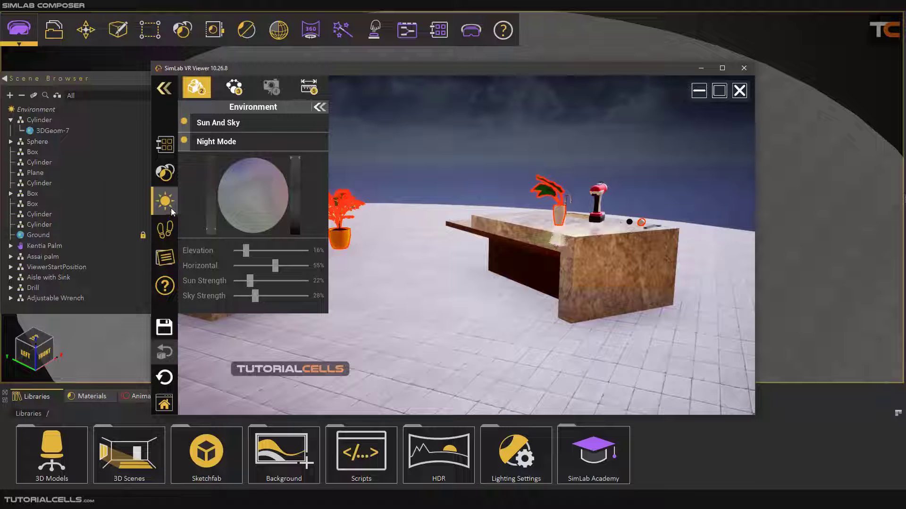
pyautogui.click(166, 201)
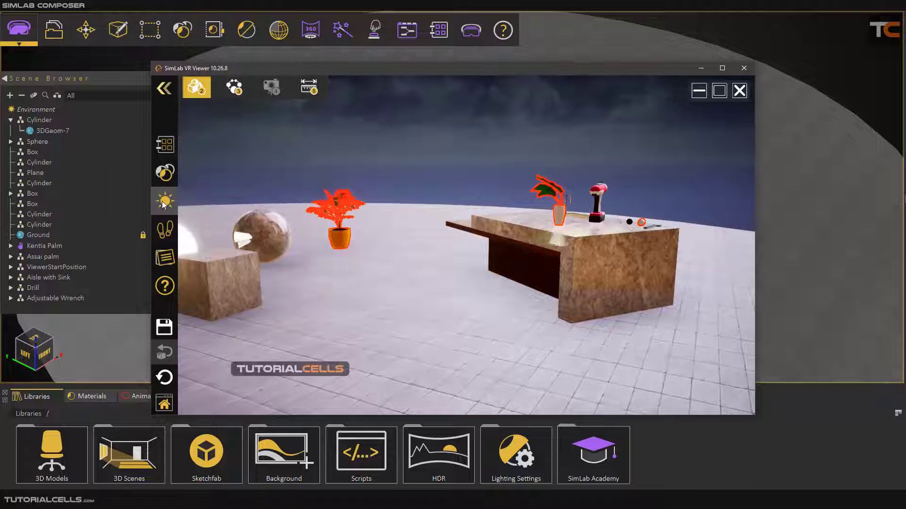
pyautogui.click(166, 202)
pyautogui.click(319, 109)
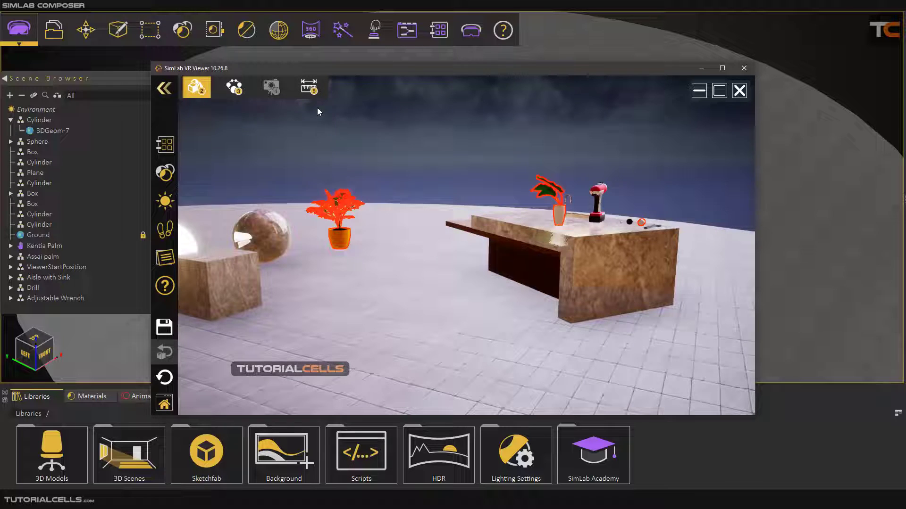
pyautogui.click(167, 194)
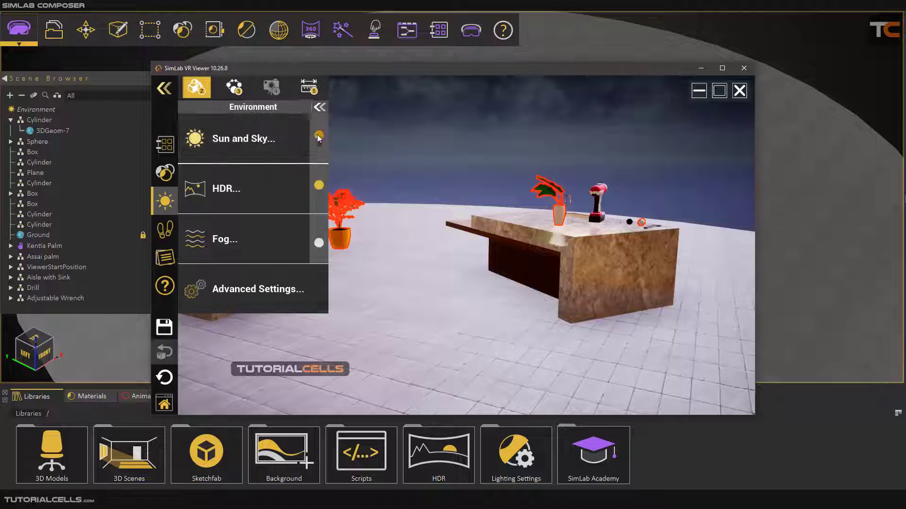
pyautogui.click(318, 136)
pyautogui.click(318, 186)
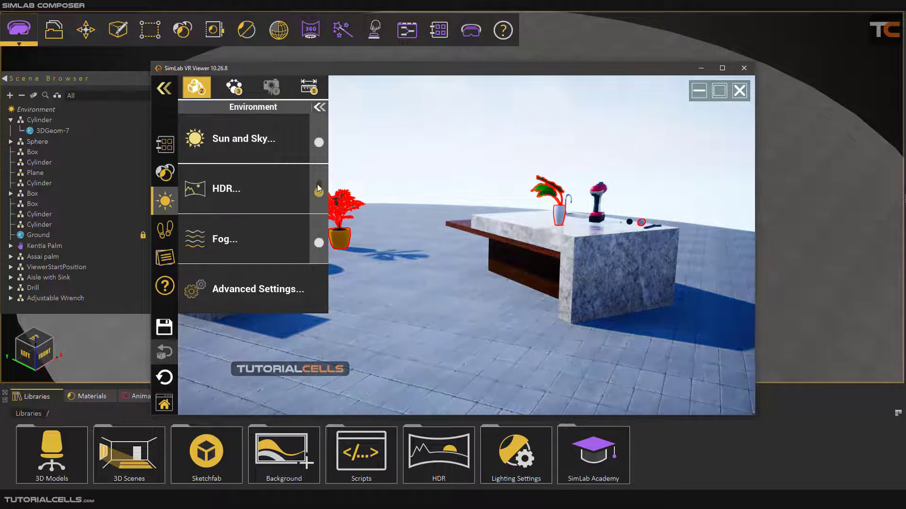
pyautogui.click(246, 150)
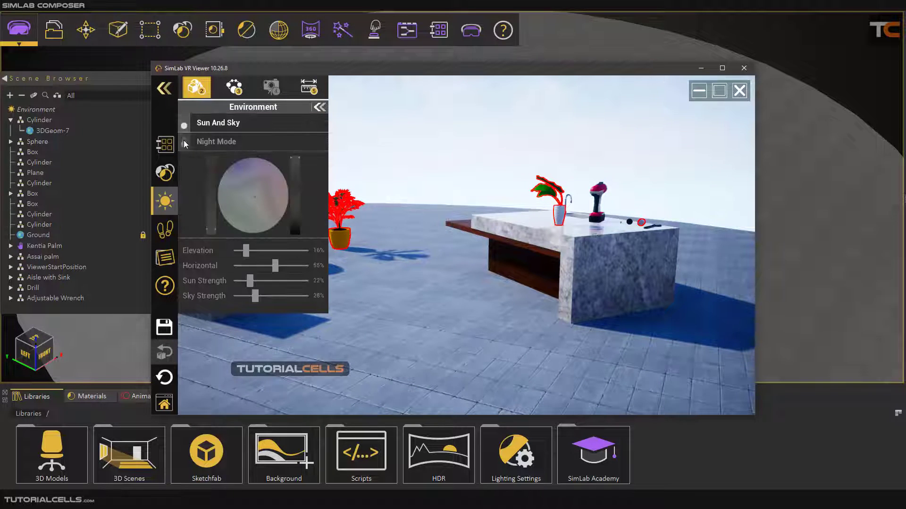
pyautogui.click(184, 140)
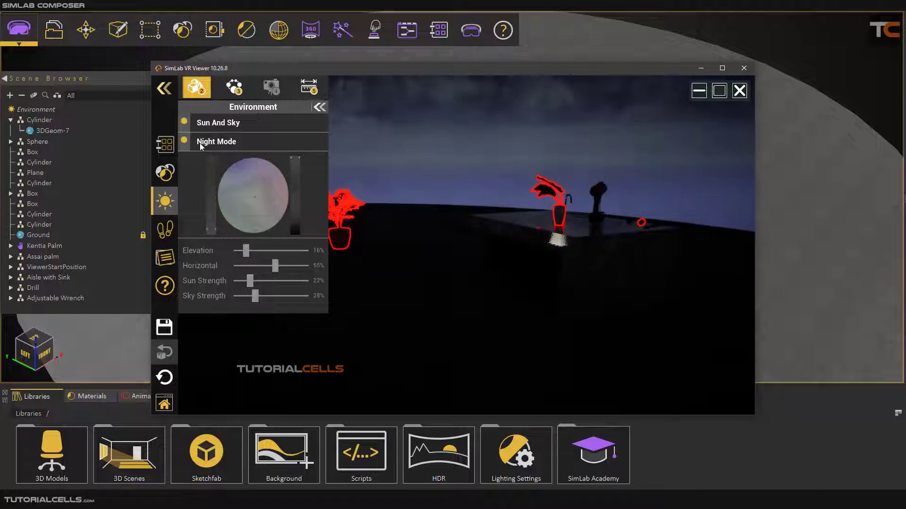
# - Examine the emitter sphere's glow in the dark scene, and turn off Sun and Sky
pyautogui.rightClick(511, 242)
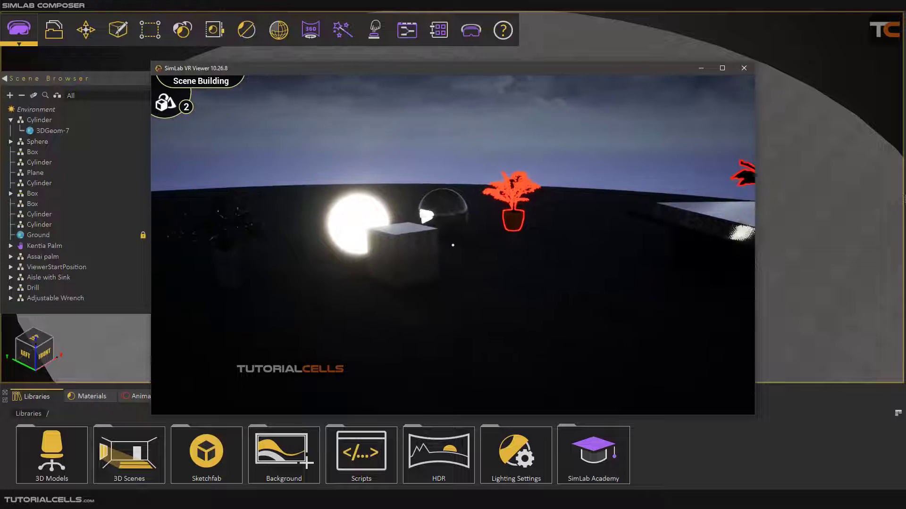
pyautogui.press('c')
pyautogui.press('w')
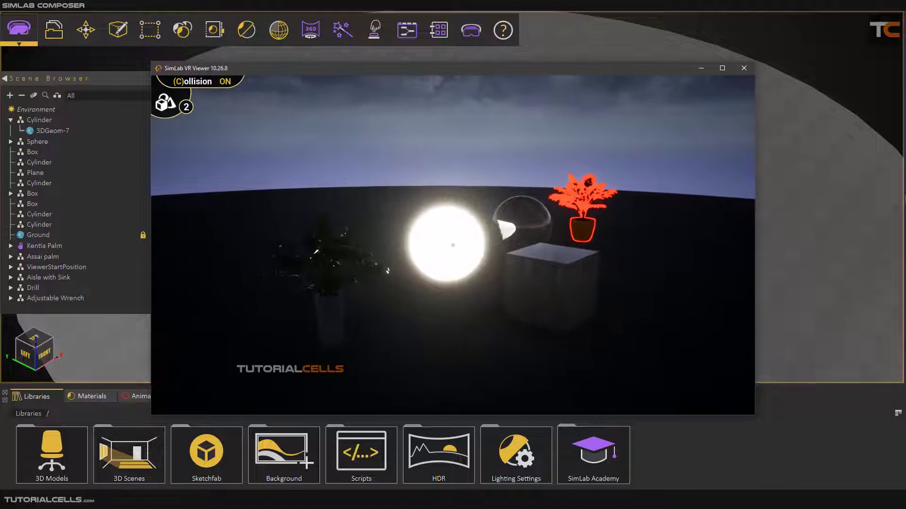
pyautogui.rightClick(453, 245)
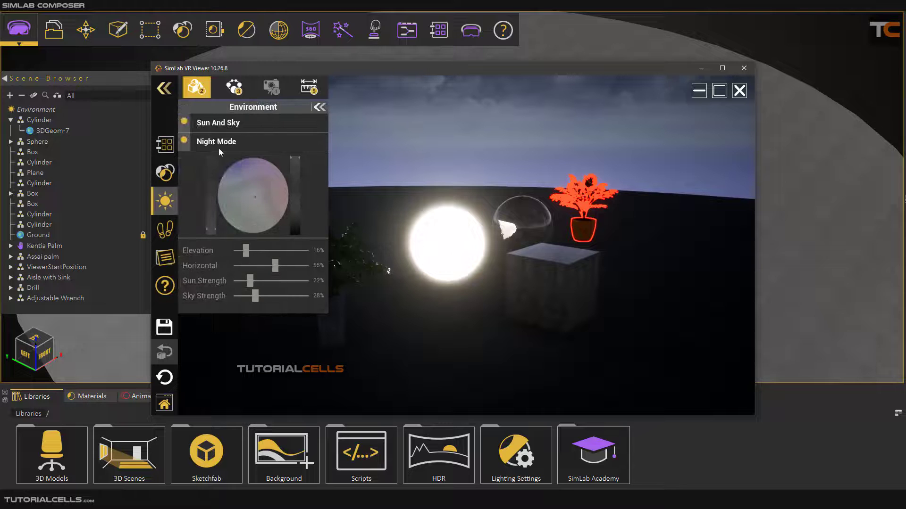
pyautogui.click(185, 123)
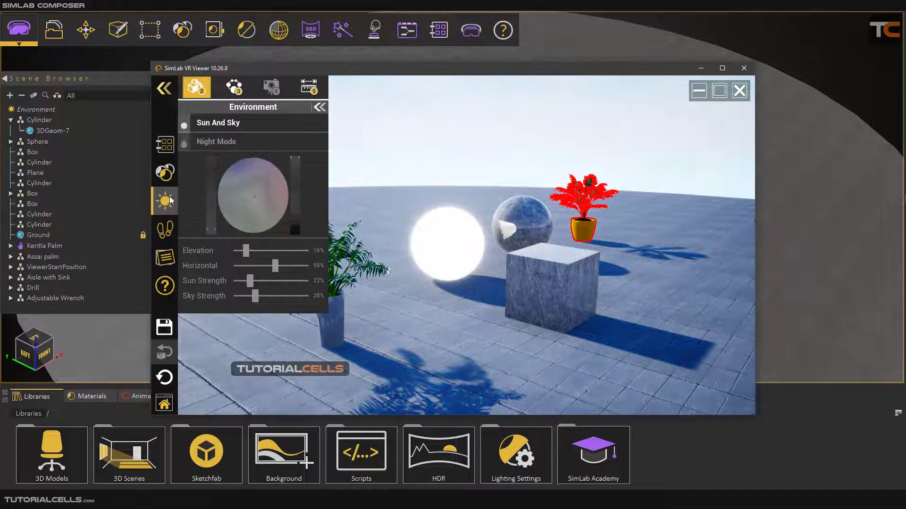
# - Re-enable the HDR and Sun and Sky lighting, and turn off Night Mode
pyautogui.click(166, 172)
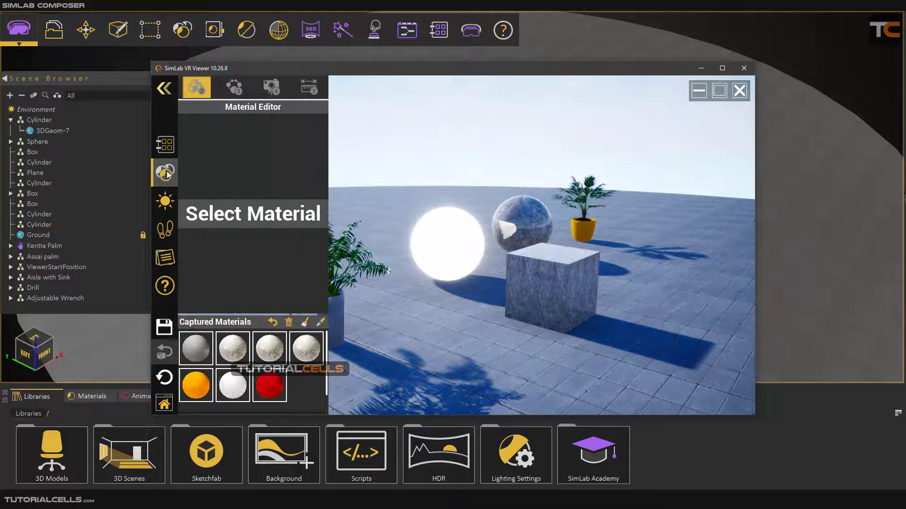
pyautogui.click(165, 201)
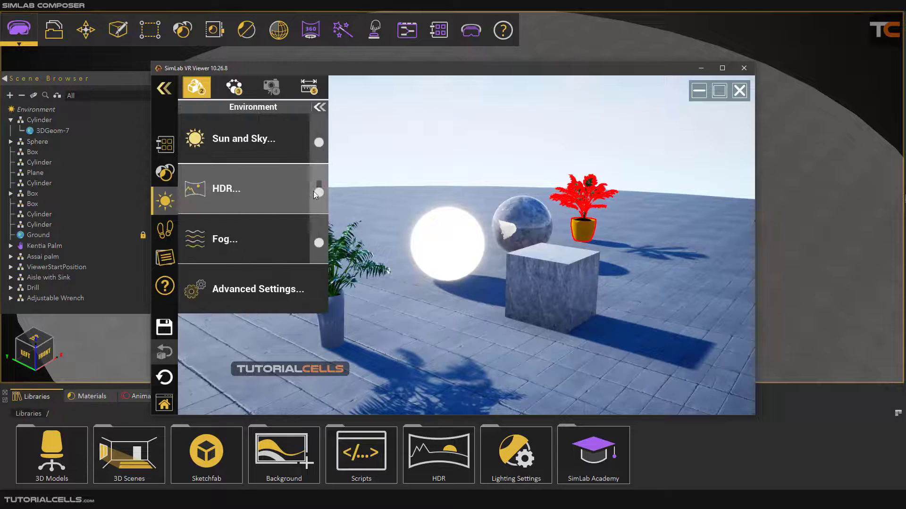
pyautogui.click(316, 191)
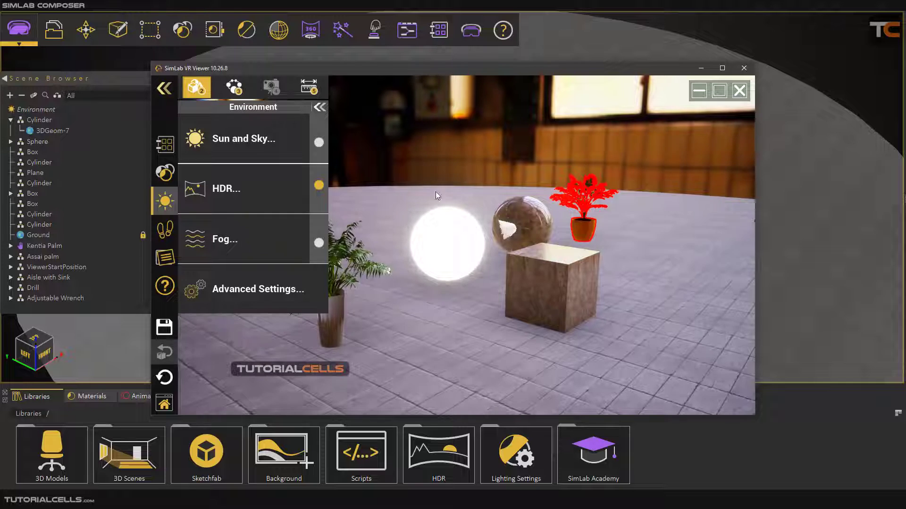
pyautogui.click(317, 146)
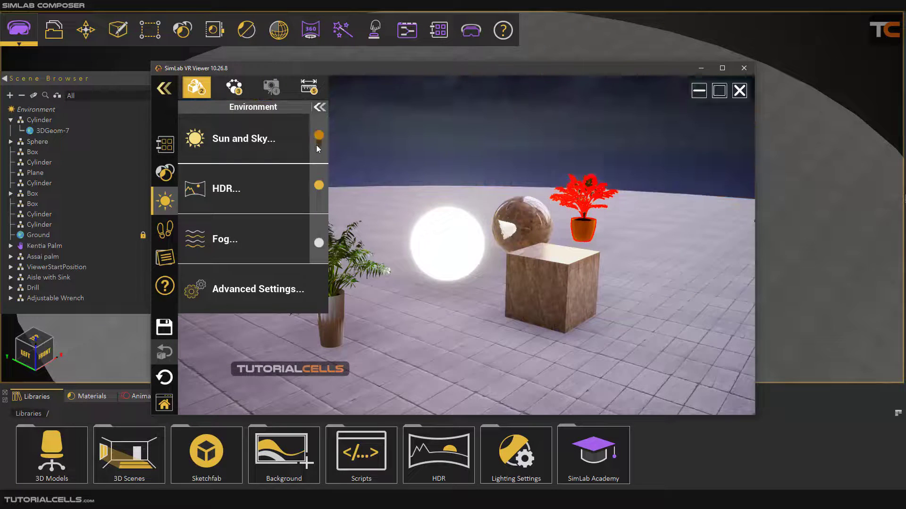
pyautogui.click(244, 149)
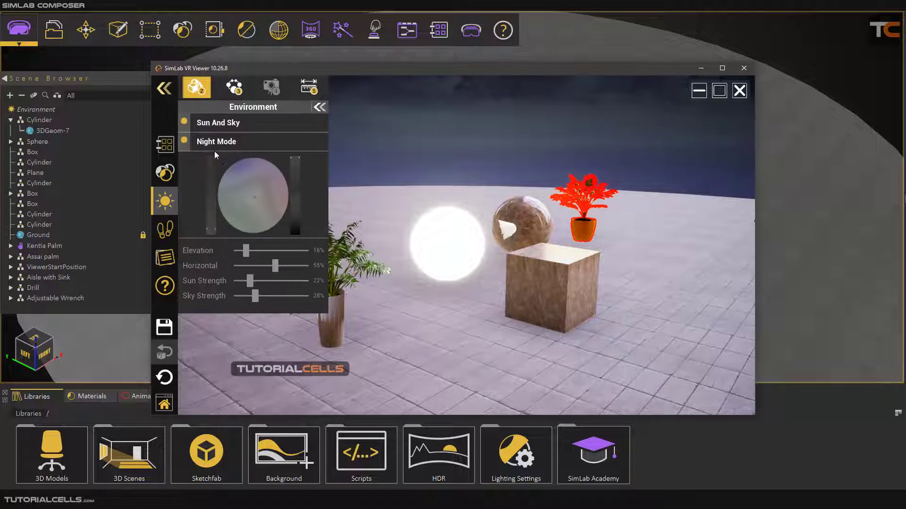
pyautogui.click(185, 142)
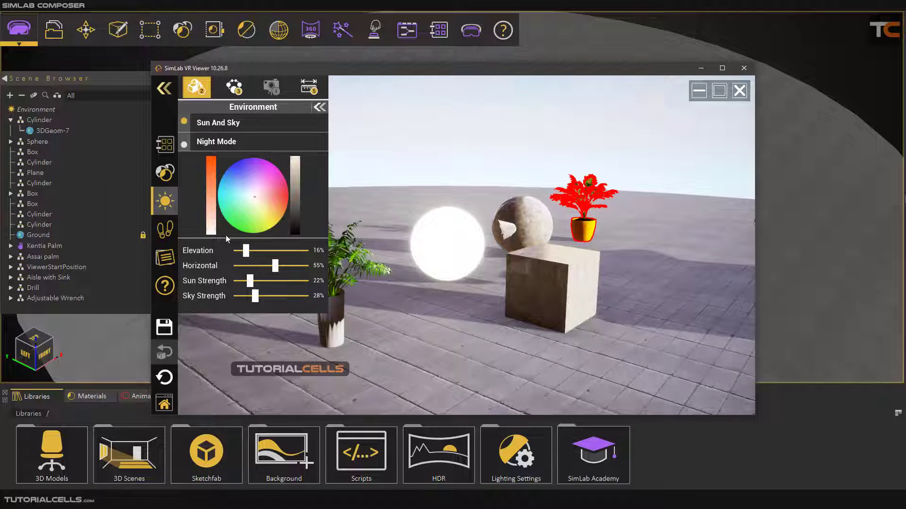
# - Set sun elevation to 25%, horizontal to 48%, sun strength to 15% and sky strength to 19%, and raise HDR brightness to 59%
pyautogui.moveTo(245, 253); pyautogui.dragTo(248, 296)
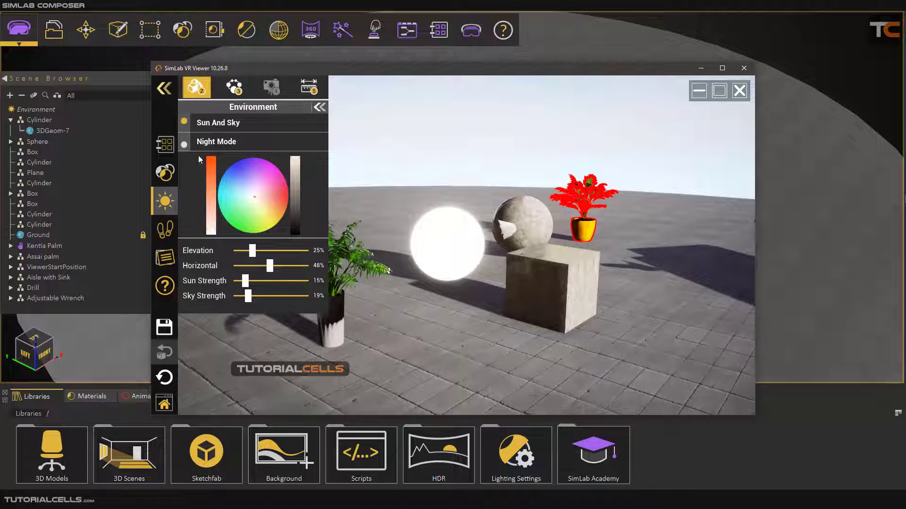
pyautogui.click(319, 110)
pyautogui.click(242, 180)
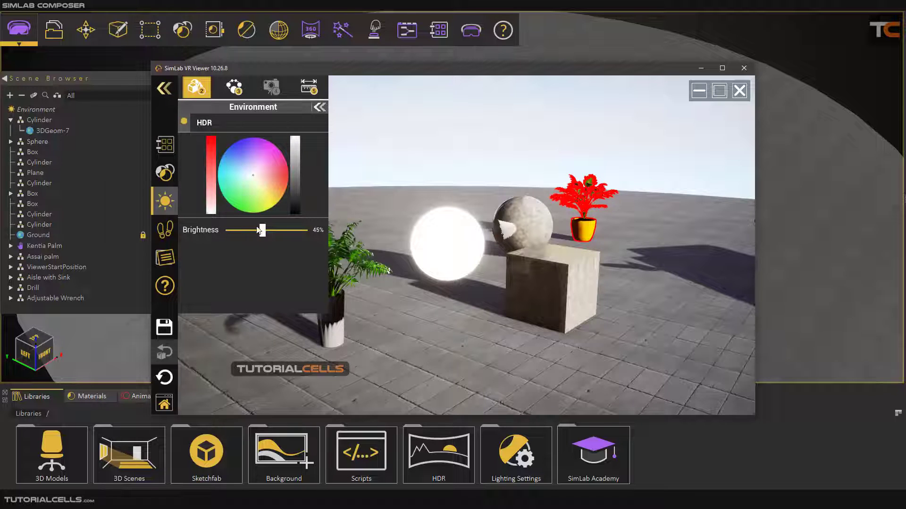
pyautogui.moveTo(259, 230)
pyautogui.mouseDown()
pyautogui.moveTo(277, 230)
pyautogui.moveTo(230, 229)
pyautogui.moveTo(274, 231)
pyautogui.mouseUp()
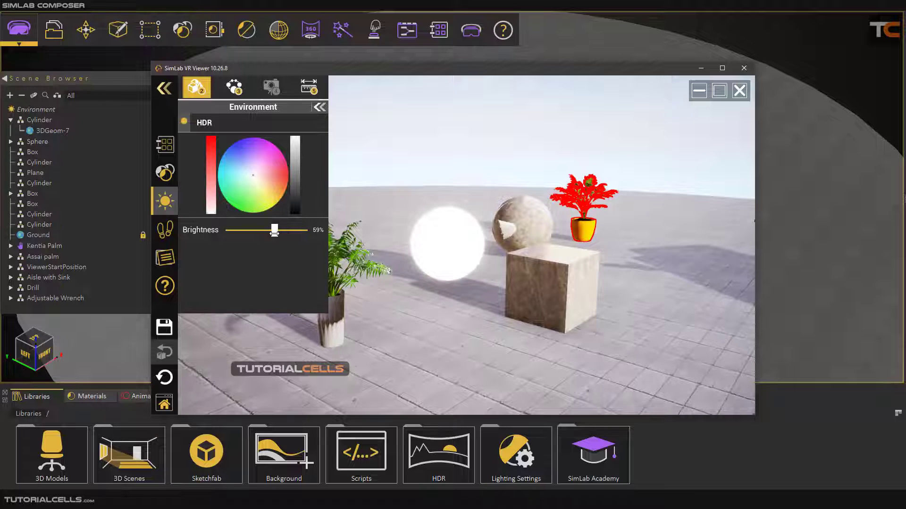
# - Switch the navigation to Flying Mode and fly past the counter towards the yellow potted plant
pyautogui.click(169, 231)
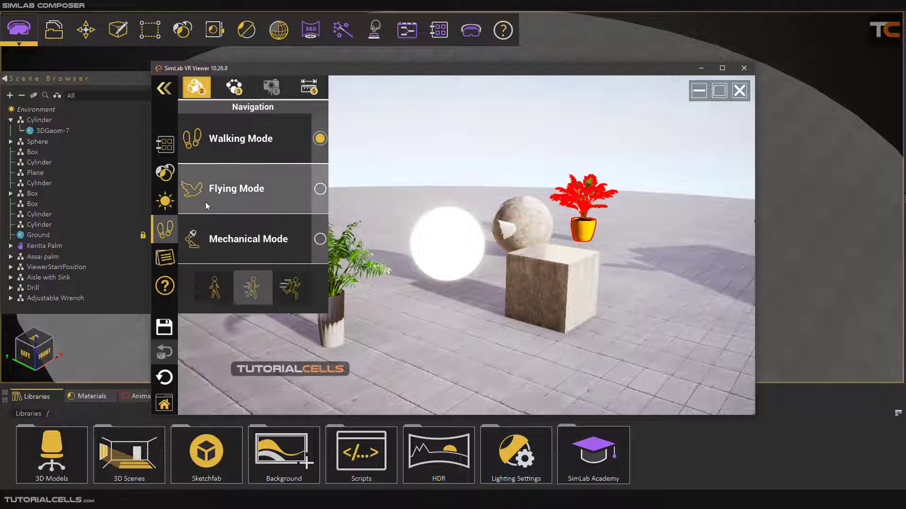
pyautogui.click(205, 202)
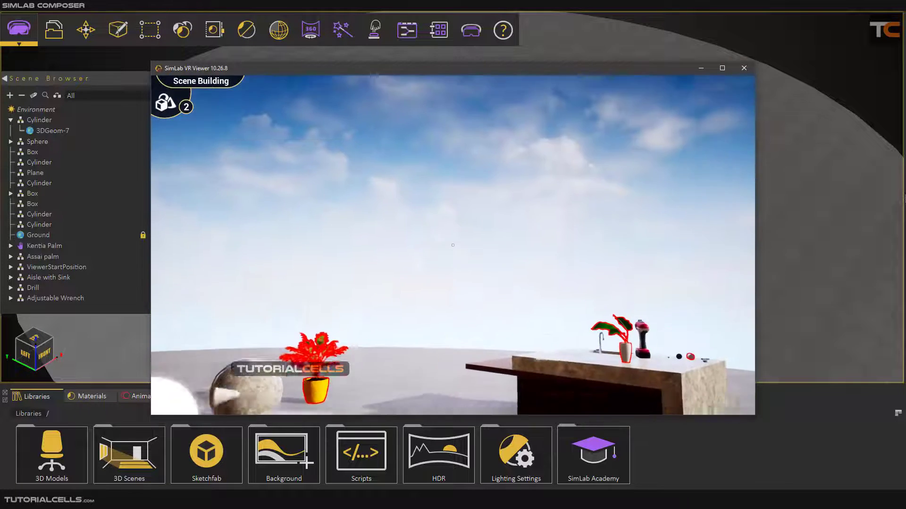
pyautogui.press('w')
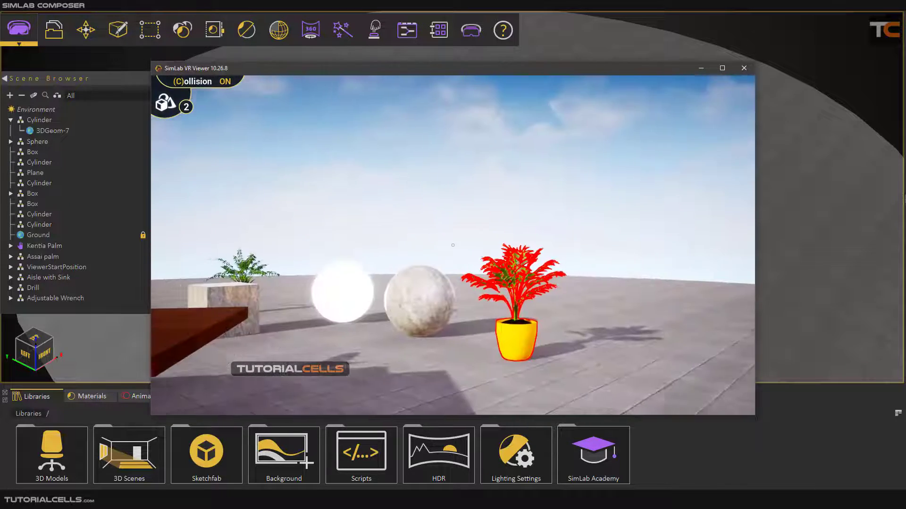
pyautogui.rightClick(453, 246)
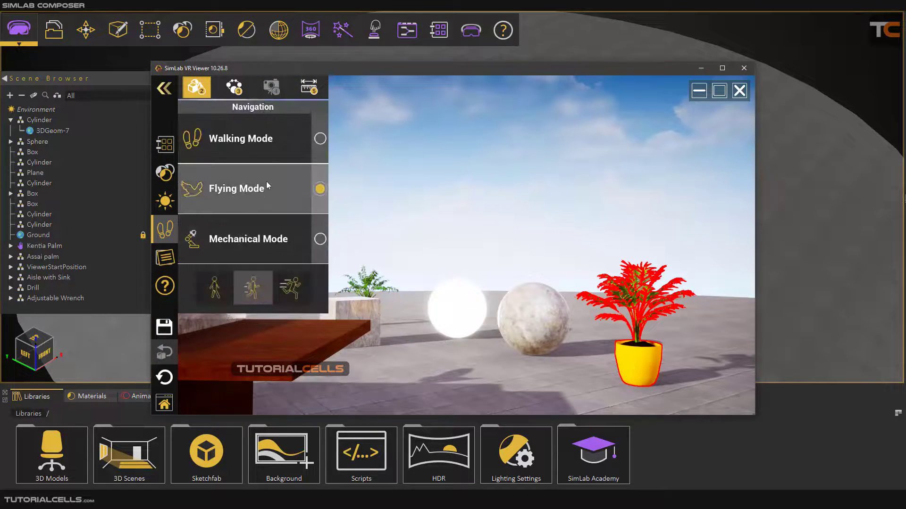
# - Try Walking Mode, switch the navigation to Mechanical Mode, and orbit around the scene towards the glowing sphere
pyautogui.click(274, 144)
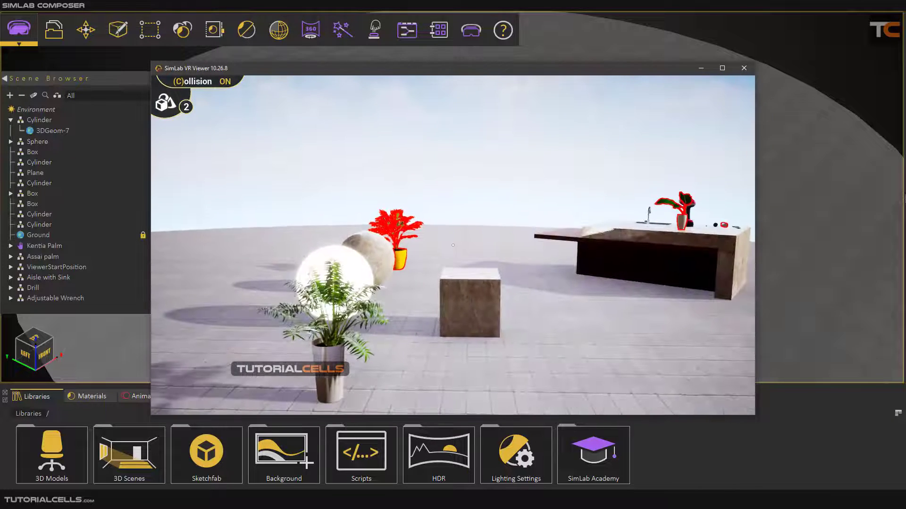
pyautogui.rightClick(453, 246)
pyautogui.click(226, 238)
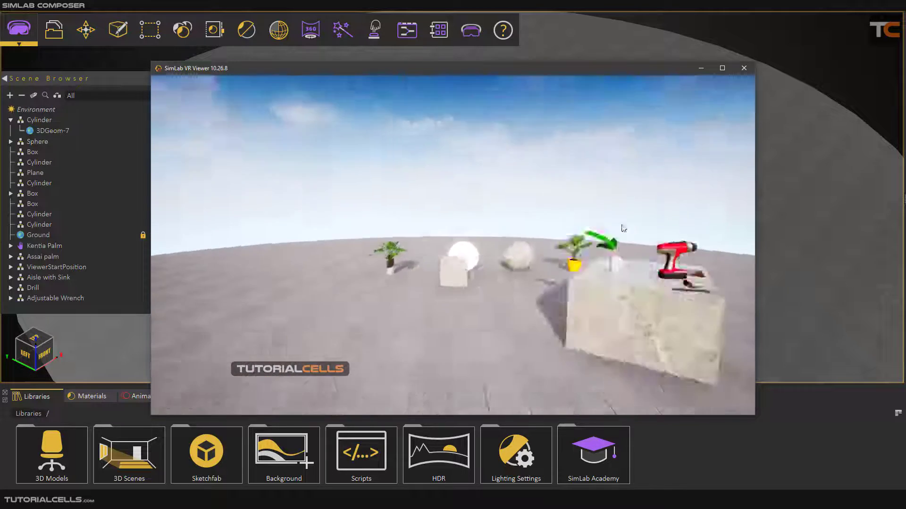
pyautogui.moveTo(622, 225); pyautogui.dragTo(698, 226, button='middle')
pyautogui.moveTo(526, 255); pyautogui.dragTo(783, 309, button='middle')
pyautogui.scroll(3, 424, 217)
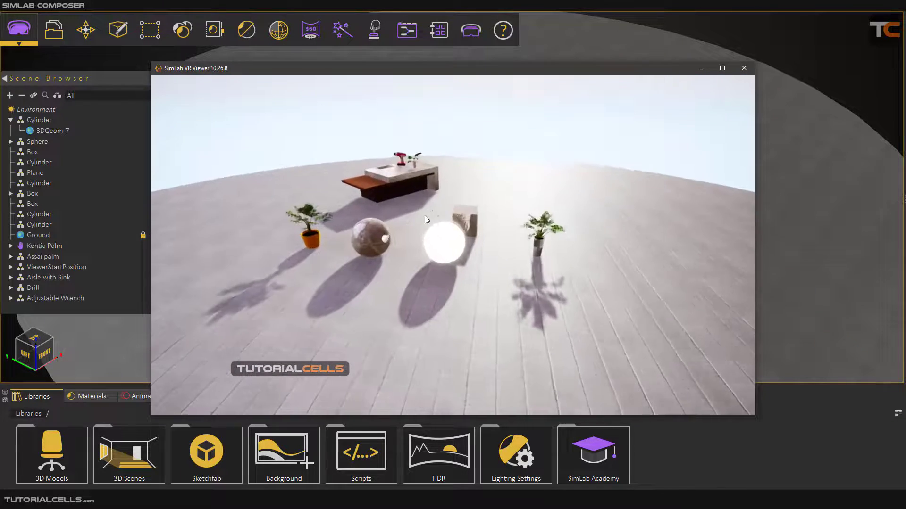
pyautogui.scroll(3, 426, 221)
pyautogui.moveTo(426, 221); pyautogui.dragTo(392, 229, button='middle')
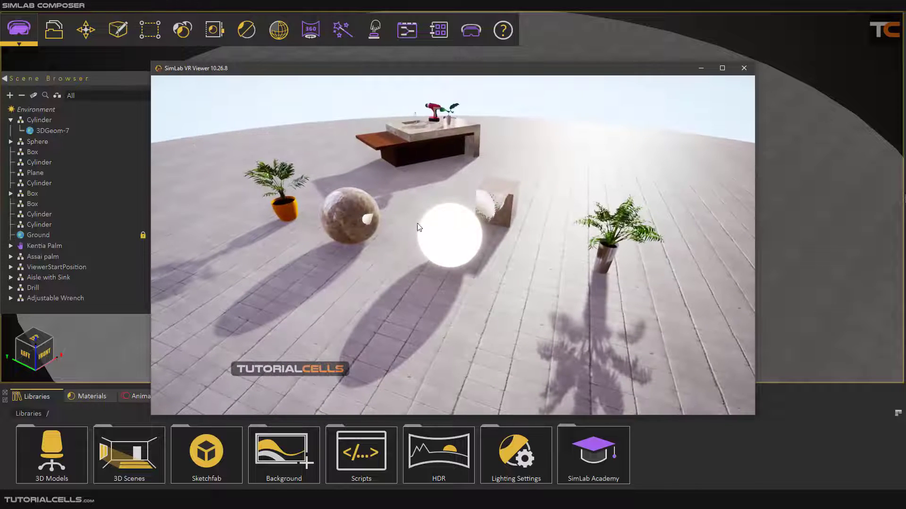
# - Switch back to SimLab Composer and review the Desktop Navigation setting and the VR Viewer export options
pyautogui.click(744, 68)
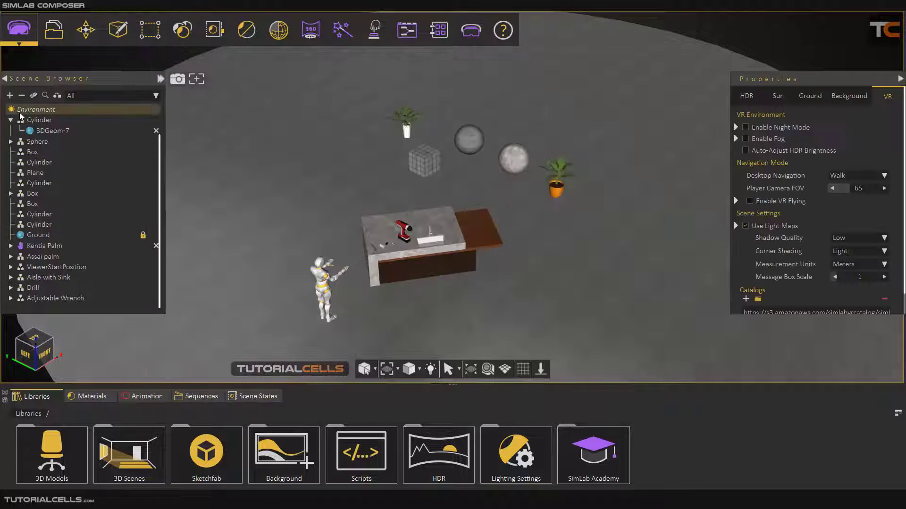
pyautogui.click(835, 176)
pyautogui.click(622, 182)
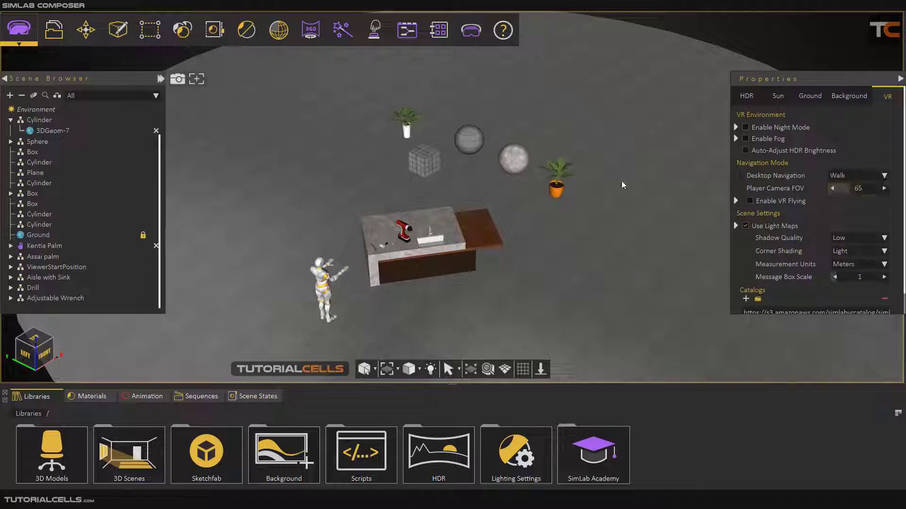
pyautogui.click(471, 30)
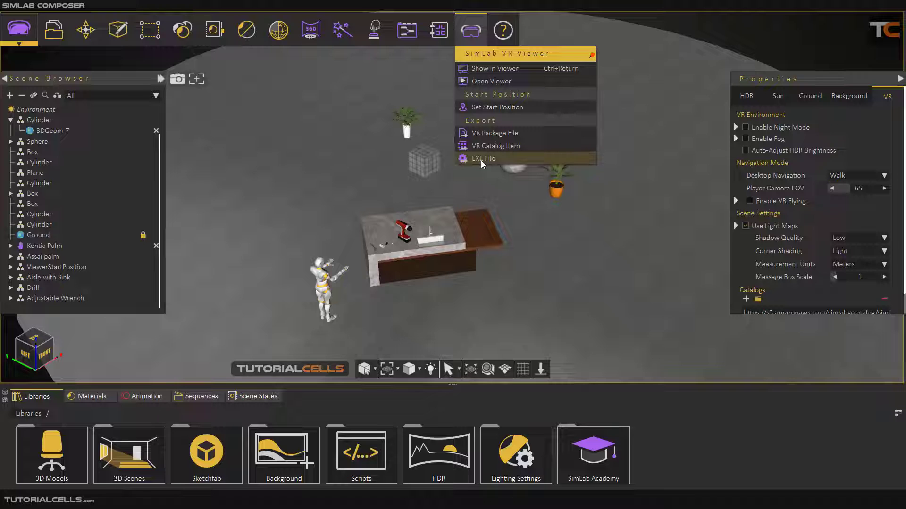
pyautogui.click(482, 159)
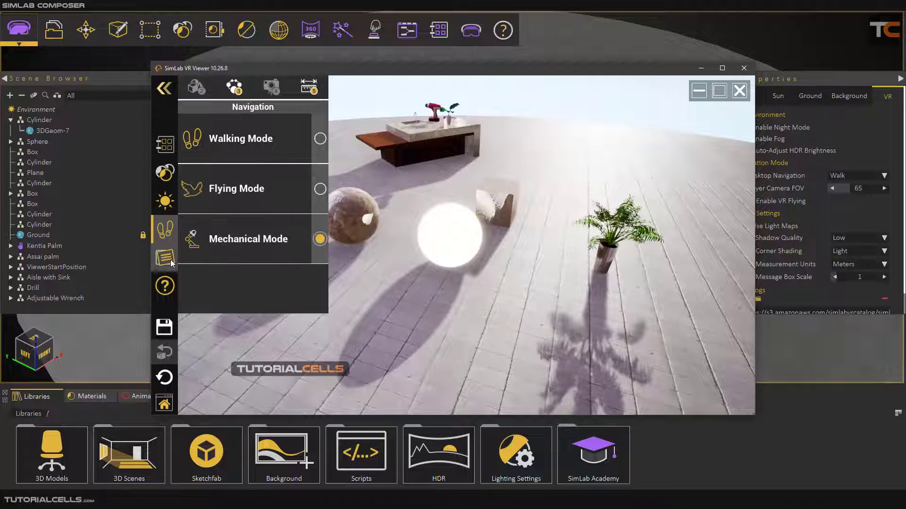
# - Add a note capturing the current view in Mechanical Mode and try to open it for editing
pyautogui.click(165, 258)
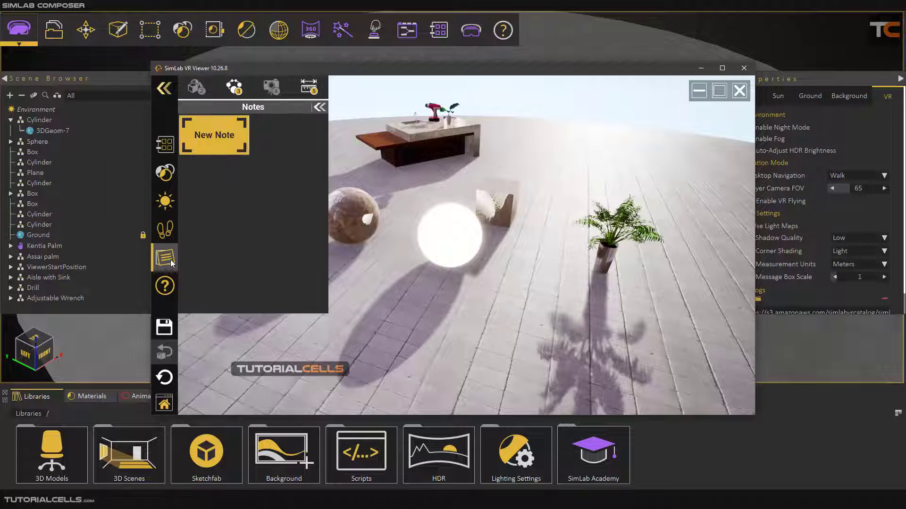
pyautogui.click(220, 141)
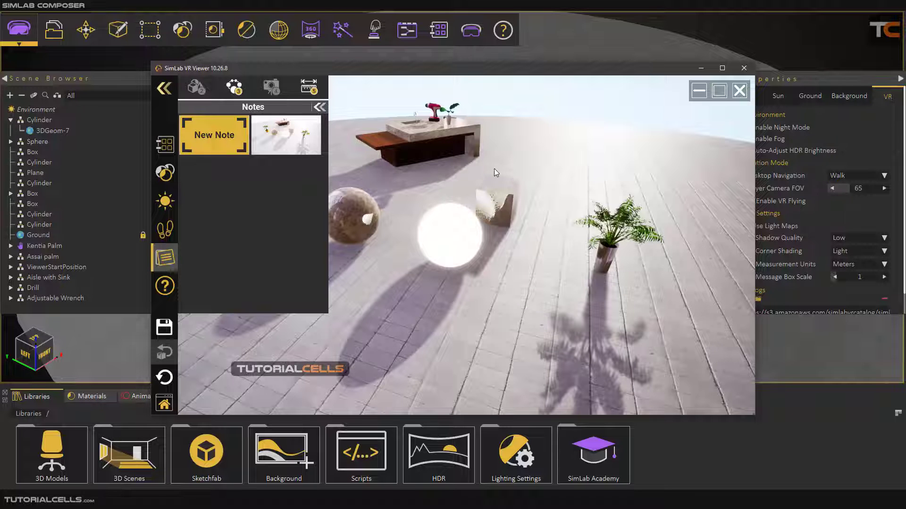
pyautogui.moveTo(500, 151); pyautogui.dragTo(473, 198)
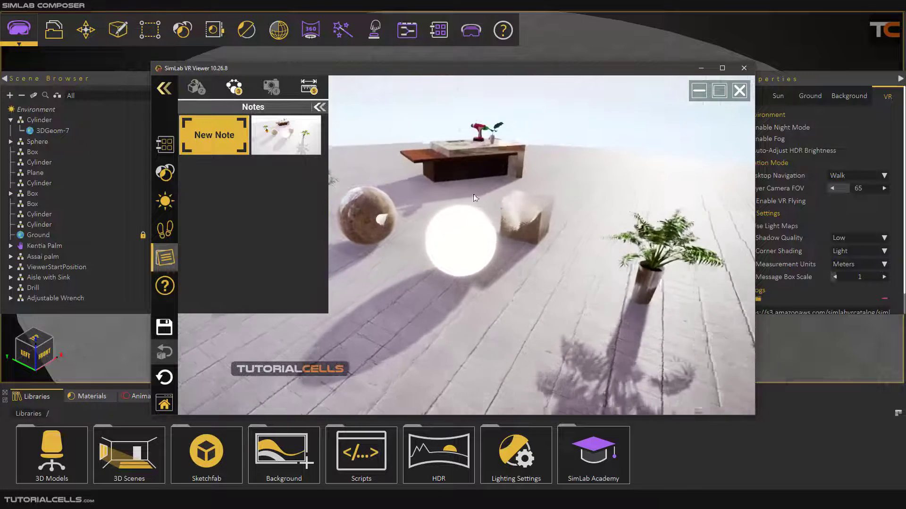
pyautogui.moveTo(304, 145)
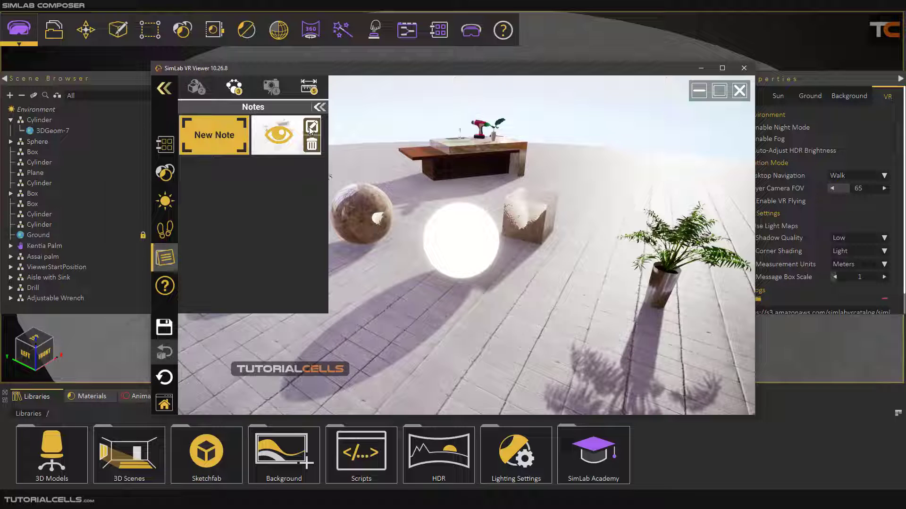
pyautogui.click(310, 130)
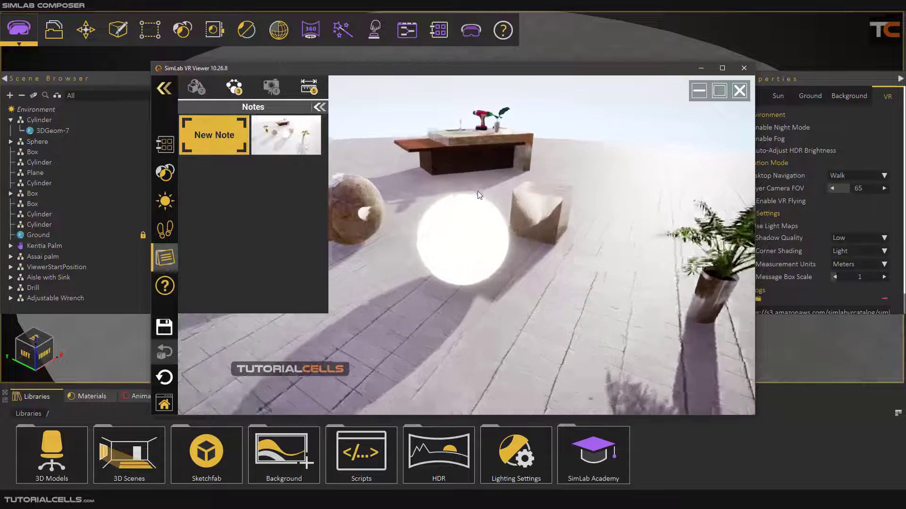
# - Switch the navigation to Flying Mode and fly past the counter towards the stone box
pyautogui.moveTo(500, 215); pyautogui.dragTo(670, 248)
pyautogui.scroll(-5, 670, 214)
pyautogui.click(164, 88)
pyautogui.scroll(-3, 655, 242)
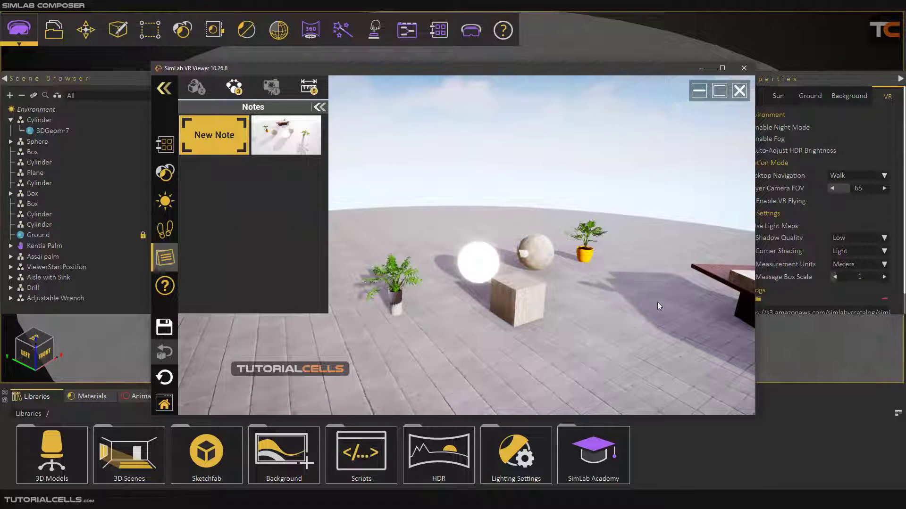
pyautogui.moveTo(601, 290); pyautogui.dragTo(634, 294)
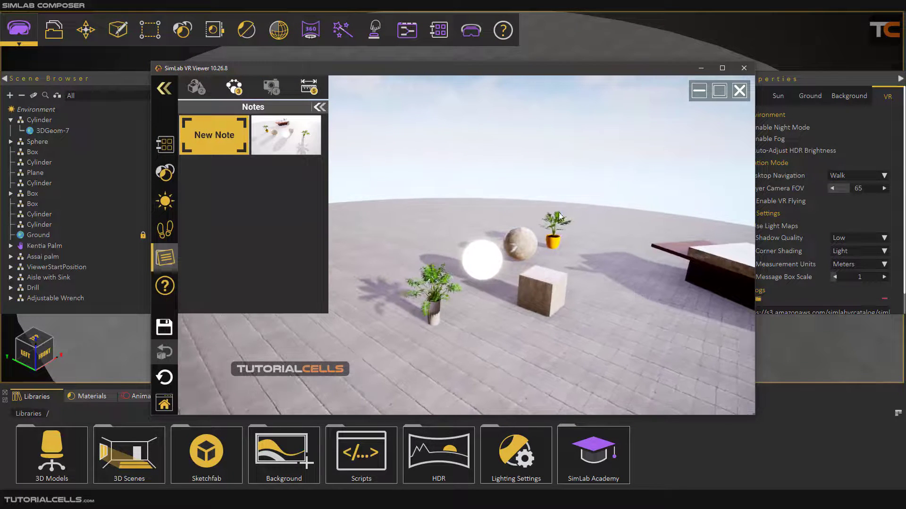
pyautogui.click(164, 230)
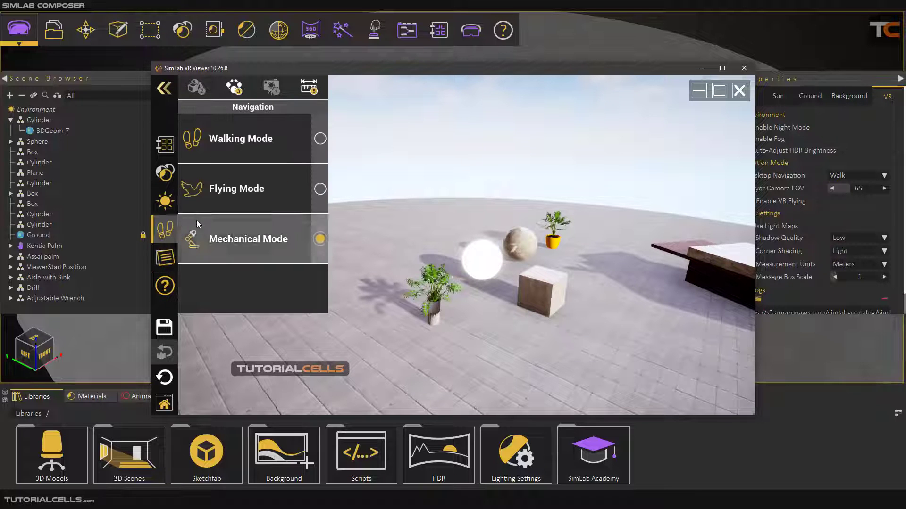
pyautogui.click(248, 192)
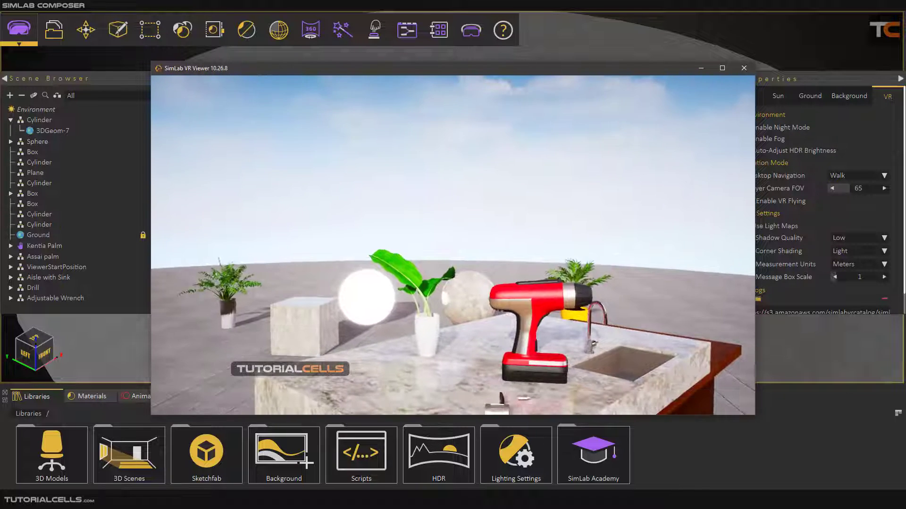
pyautogui.press('a')
pyautogui.press('w')
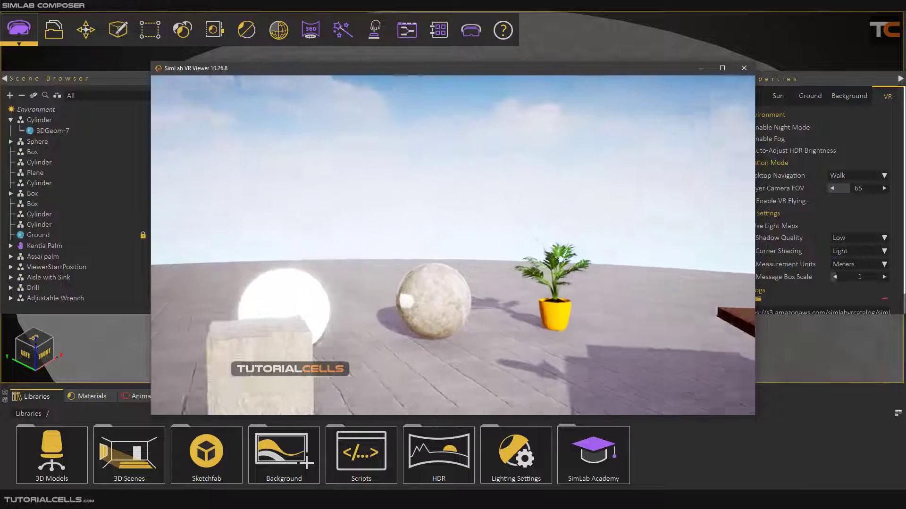
pyautogui.press('s')
pyautogui.press('a')
pyautogui.press('w')
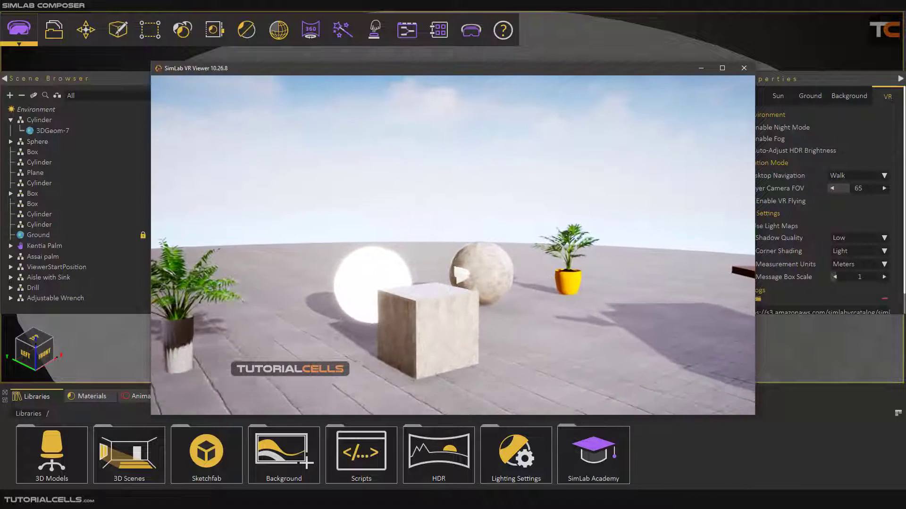
# - Delete the existing note, create a new one from the current view, and recall its saved view
pyautogui.press('Escape')
pyautogui.click(165, 257)
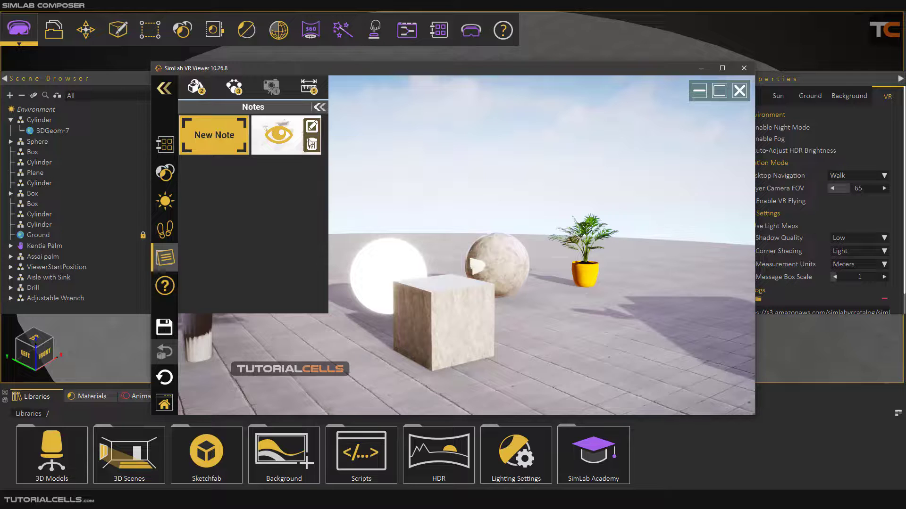
pyautogui.click(311, 145)
pyautogui.click(232, 149)
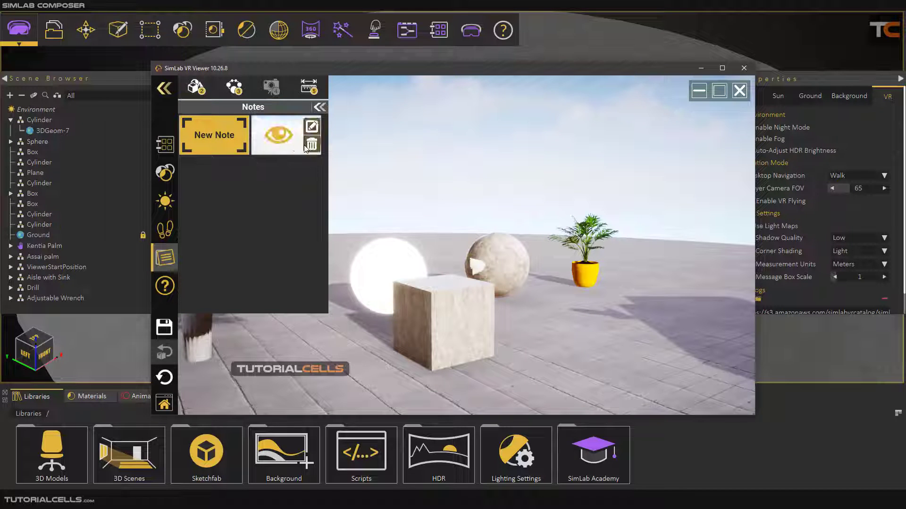
pyautogui.click(288, 146)
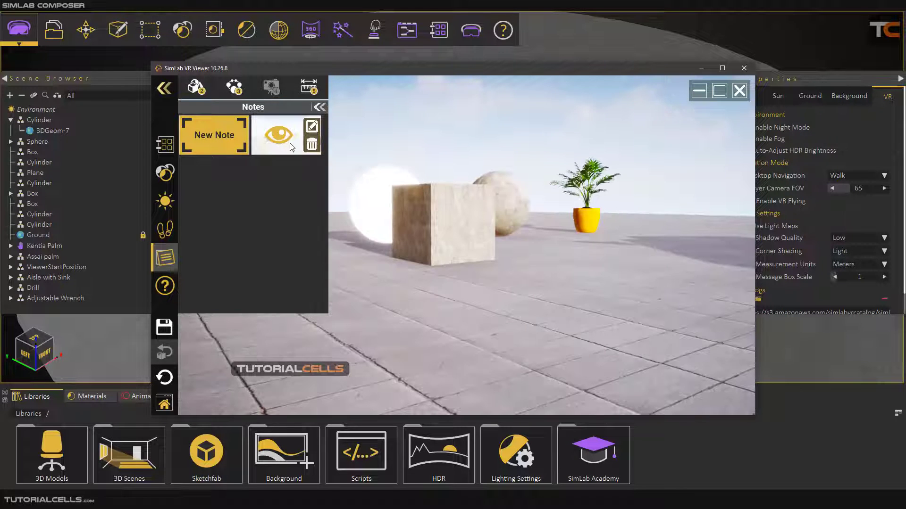
# - Edit the new note by drawing a freehand arrow pointing at the stone box and handwritten digits below the yellow pot
pyautogui.click(312, 126)
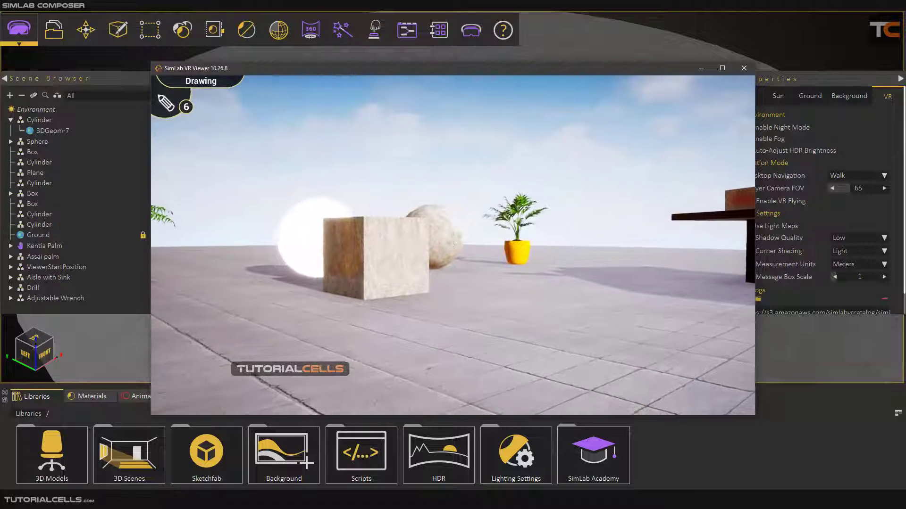
pyautogui.moveTo(419, 247); pyautogui.dragTo(530, 241)
pyautogui.moveTo(423, 235)
pyautogui.mouseDown()
pyautogui.moveTo(456, 213)
pyautogui.moveTo(447, 243)
pyautogui.moveTo(471, 253)
pyautogui.mouseUp()
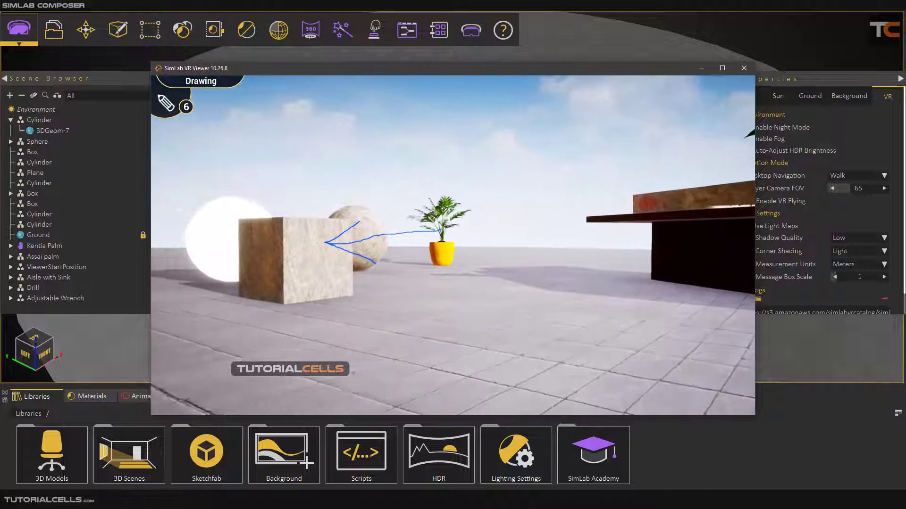
pyautogui.moveTo(453, 244)
pyautogui.mouseDown()
pyautogui.moveTo(453, 267)
pyautogui.moveTo(458, 257)
pyautogui.moveTo(435, 260)
pyautogui.moveTo(448, 274)
pyautogui.moveTo(445, 257)
pyautogui.moveTo(446, 300)
pyautogui.mouseUp()
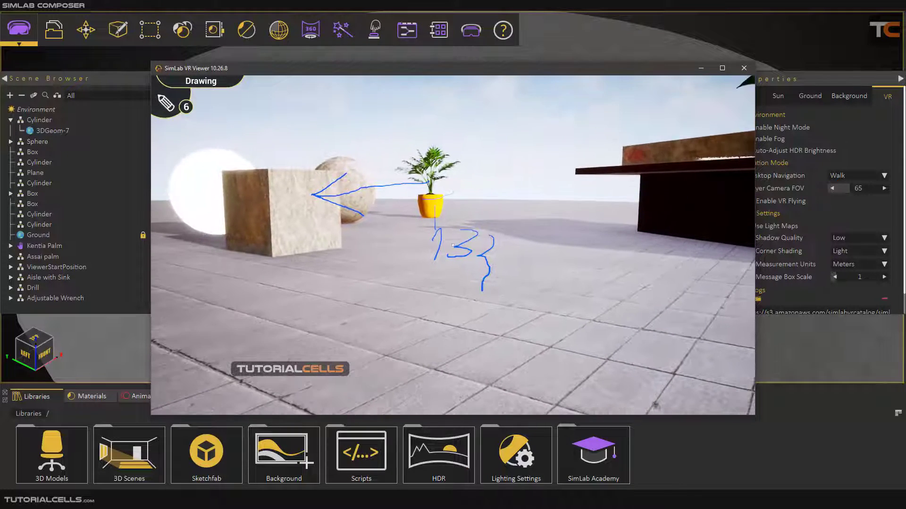
pyautogui.press('Escape')
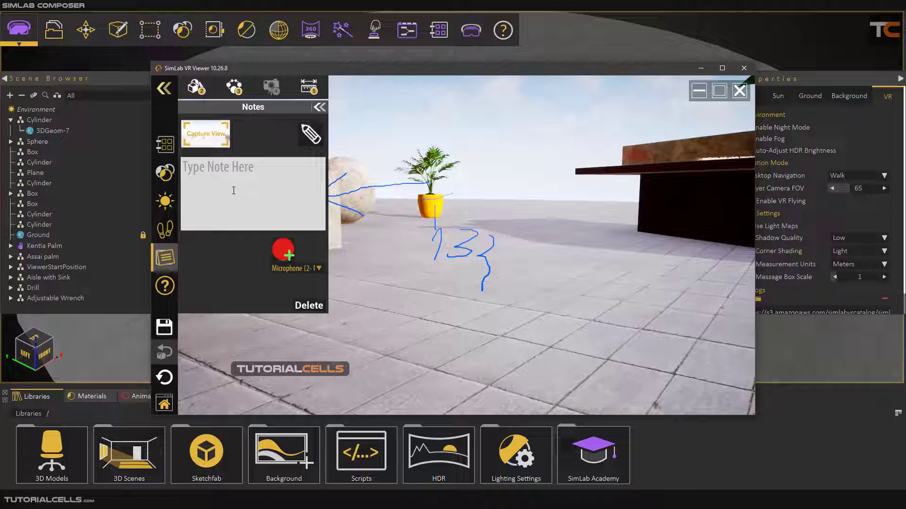
# - Start a voice recording in the note and enter "lfdjlkjglfjg" as its text
pyautogui.click(280, 252)
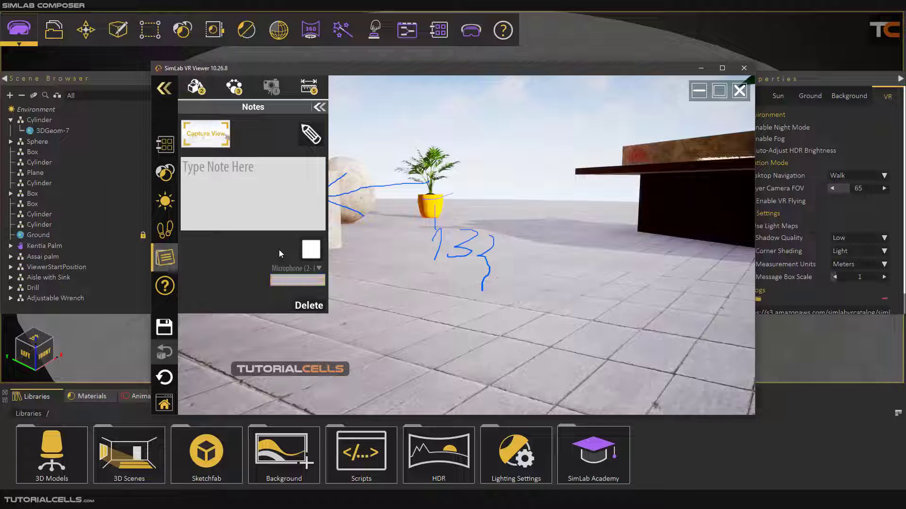
pyautogui.click(273, 194)
pyautogui.write('میبتم')
pyautogui.press('BackSpace')
pyautogui.press('BackSpace')
pyautogui.press('BackSpace')
pyautogui.press('BackSpace')
pyautogui.press('BackSpace')
pyautogui.press('BackSpace')
pyautogui.press('BackSpace')
pyautogui.press('BackSpace')
pyautogui.write('lfdjlkjglfjg')
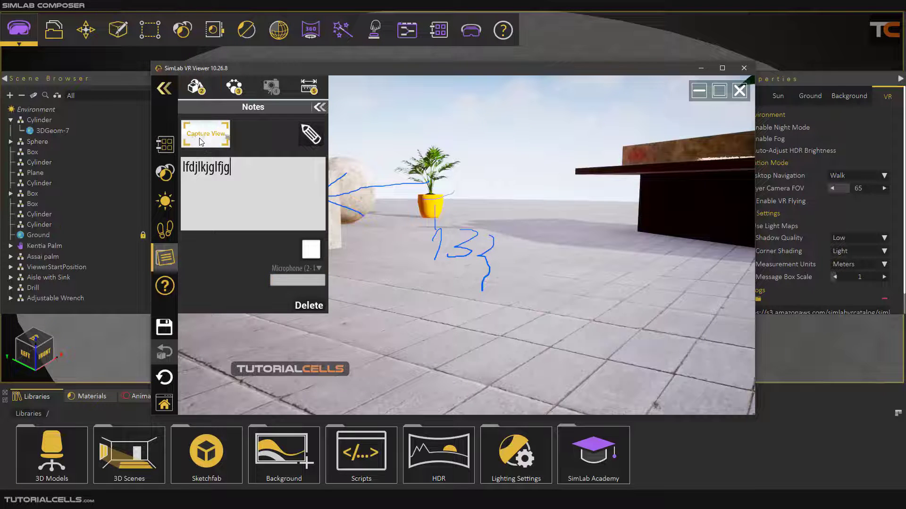
# - Stop the note's voice recording and return to the list of notes
pyautogui.click(311, 137)
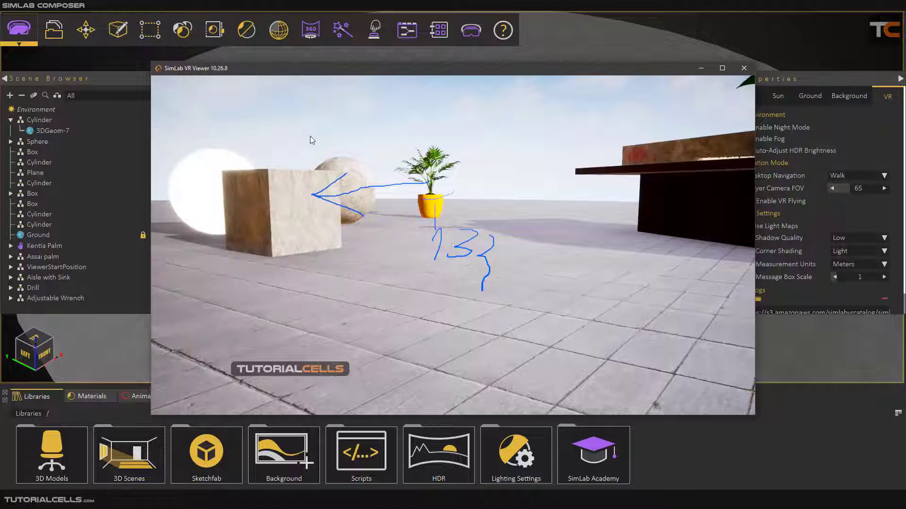
pyautogui.press('Escape')
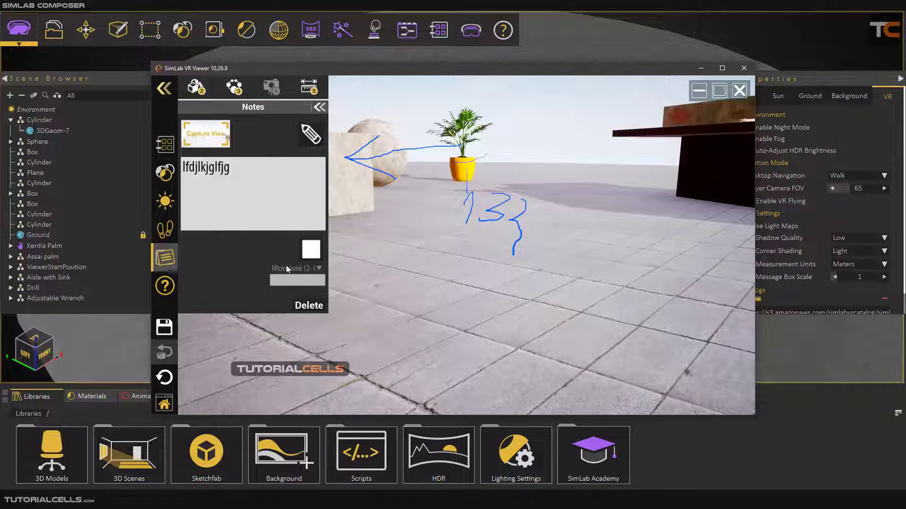
pyautogui.click(311, 250)
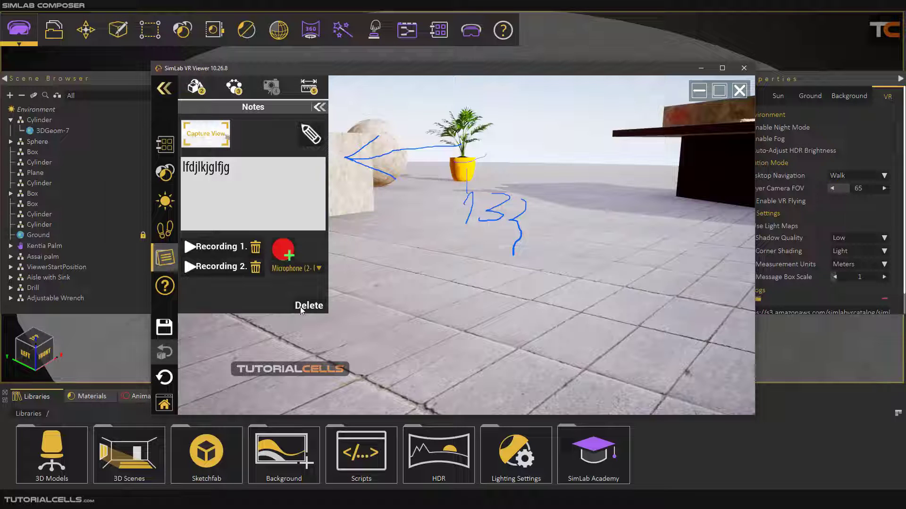
pyautogui.click(321, 109)
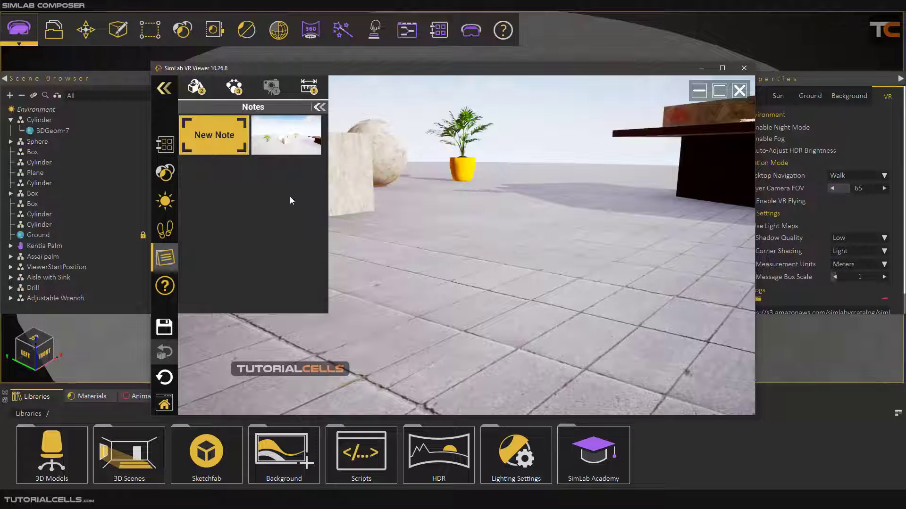
# - Fly away from the stone box and recall the saved note's view with its drawing
pyautogui.rightClick(410, 216)
pyautogui.moveTo(409, 215); pyautogui.dragTo(391, 118)
pyautogui.press('w')
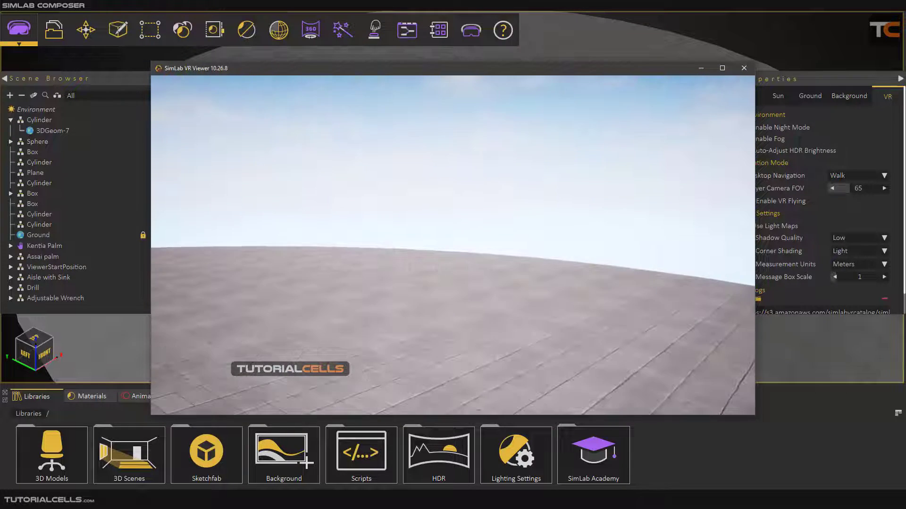
pyautogui.rightClick(452, 245)
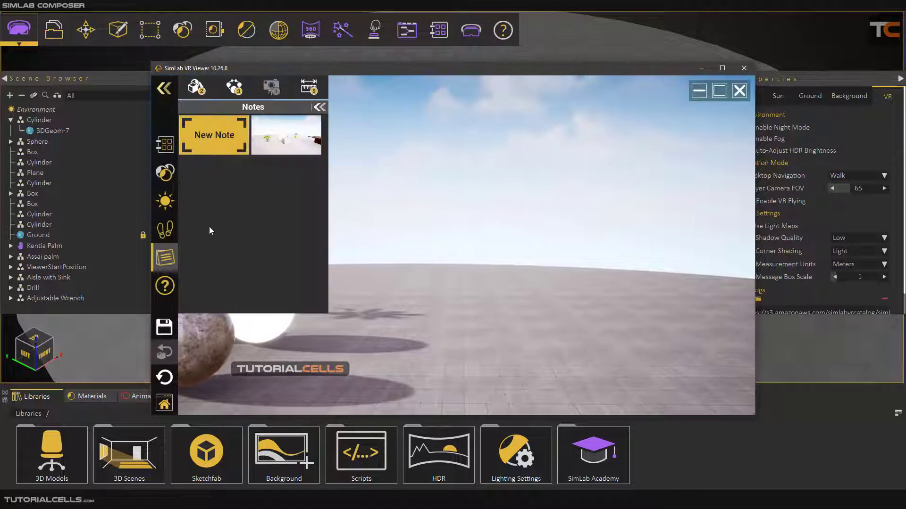
pyautogui.click(271, 142)
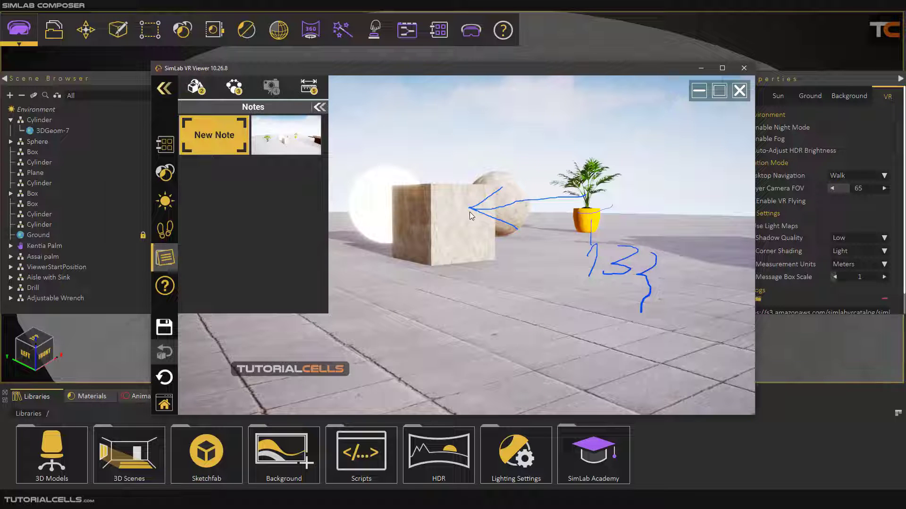
# - Open the saved note for editing and play back its Recording 1
pyautogui.moveTo(294, 147)
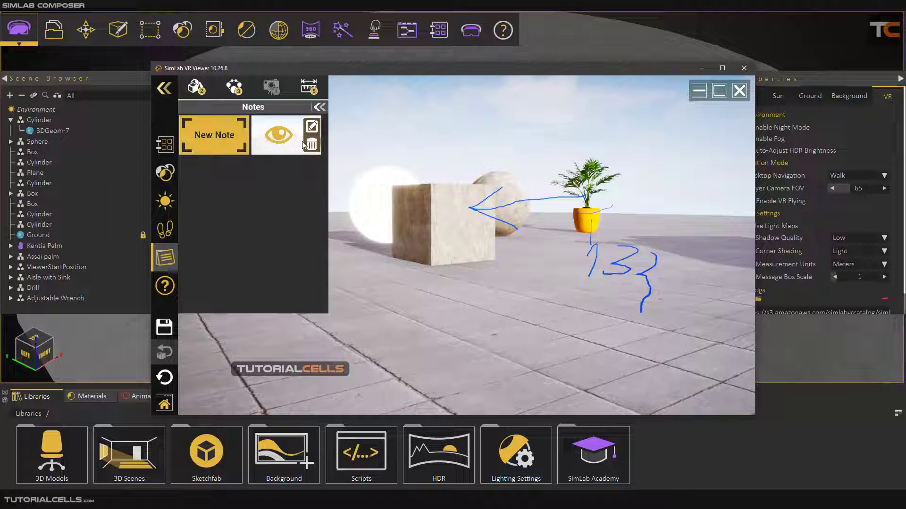
pyautogui.click(312, 129)
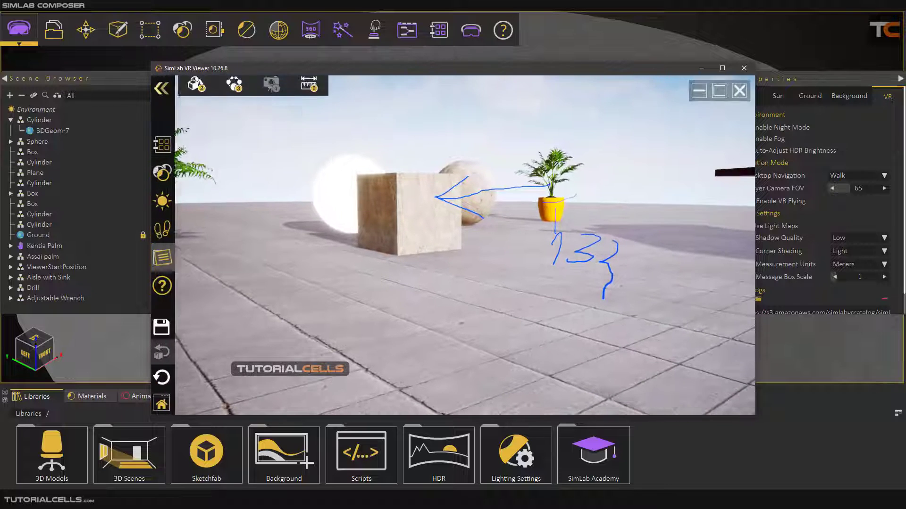
pyautogui.click(191, 249)
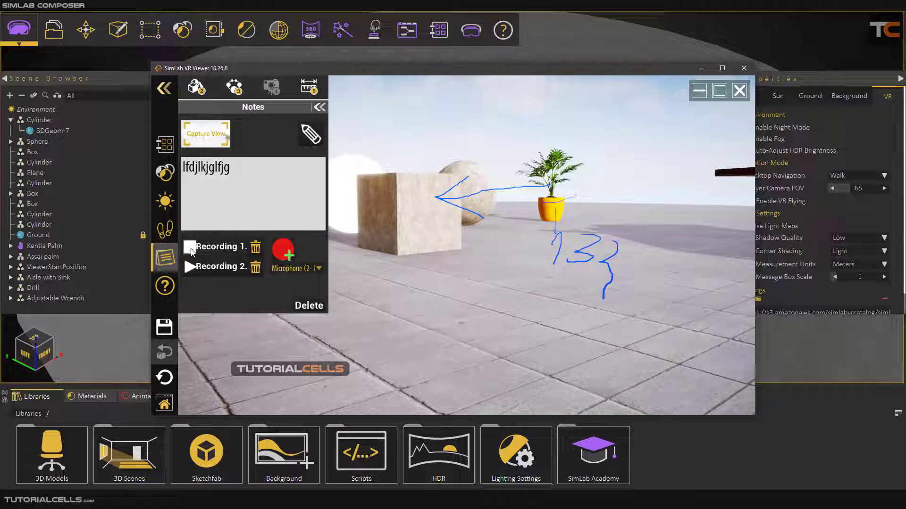
pyautogui.click(191, 249)
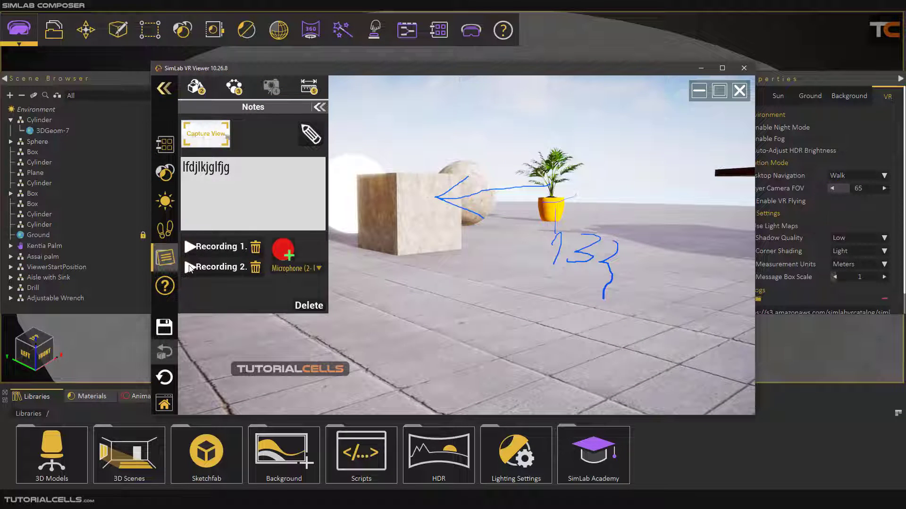
# - Play Recording 2 of the note and delete that recording
pyautogui.click(190, 268)
pyautogui.click(191, 248)
pyautogui.click(255, 268)
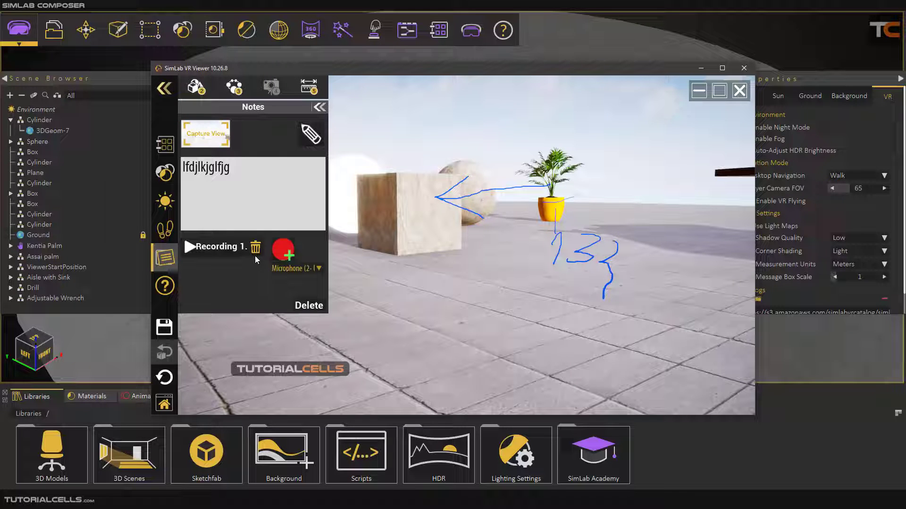
# - Draw a freehand scribble beside the stone box and erase it together with the handwritten digits below the yellow pot
pyautogui.click(311, 131)
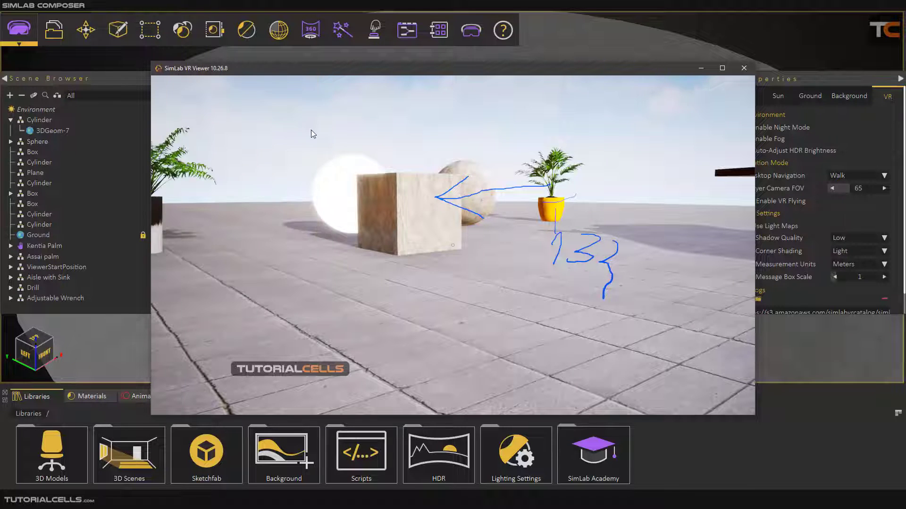
pyautogui.moveTo(453, 246); pyautogui.dragTo(454, 264)
pyautogui.rightClick(453, 246)
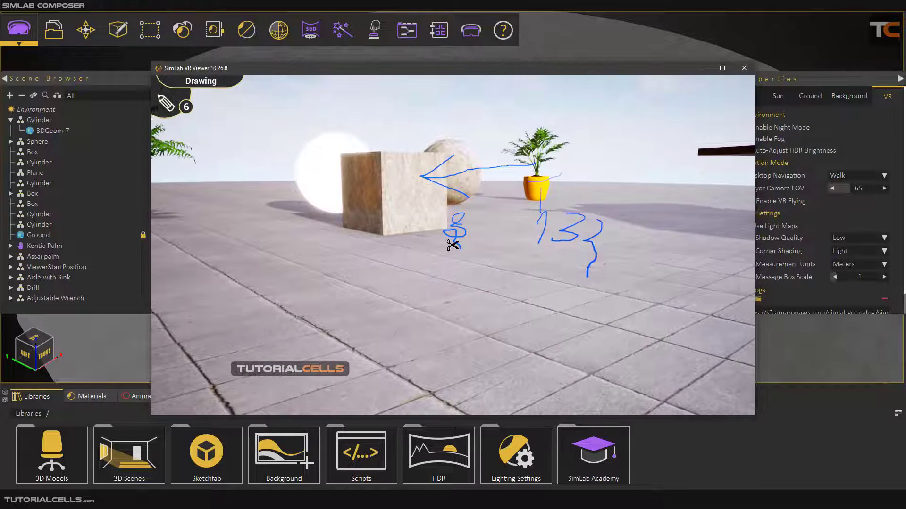
pyautogui.click(453, 246)
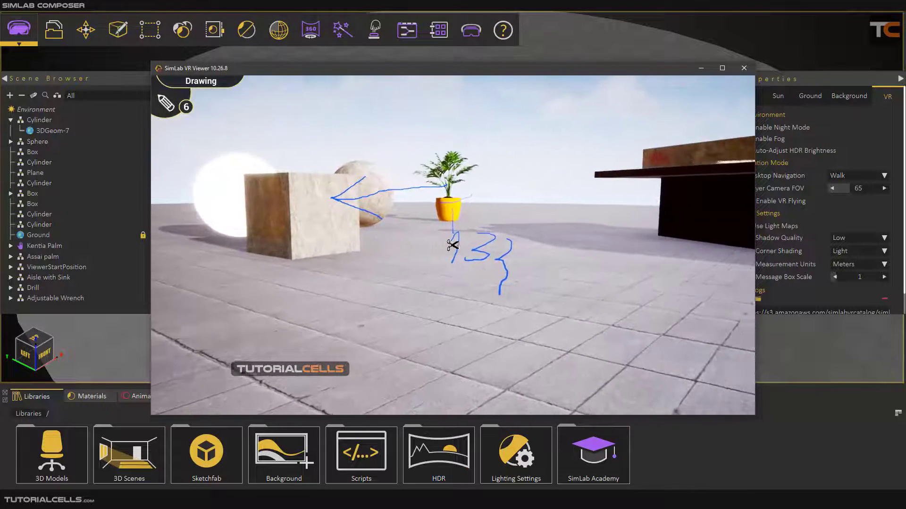
pyautogui.click(453, 245)
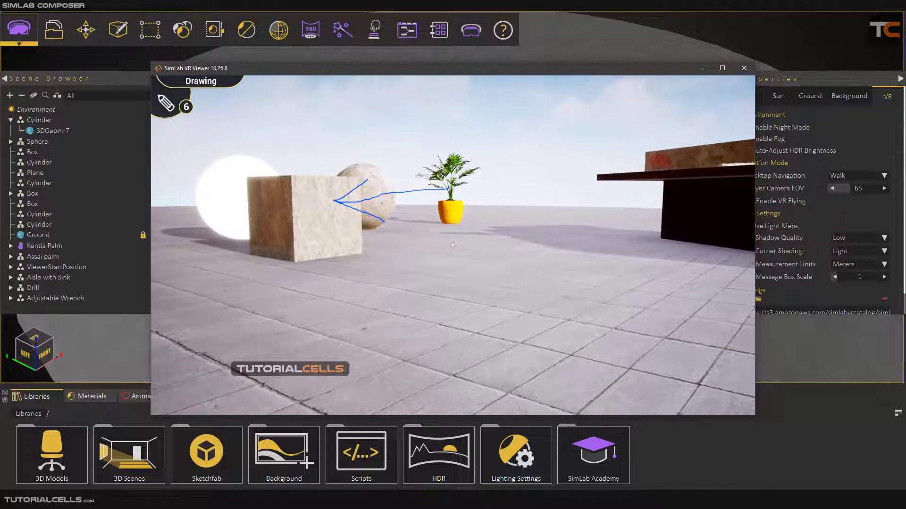
pyautogui.press('Tab')
pyautogui.press('Tab')
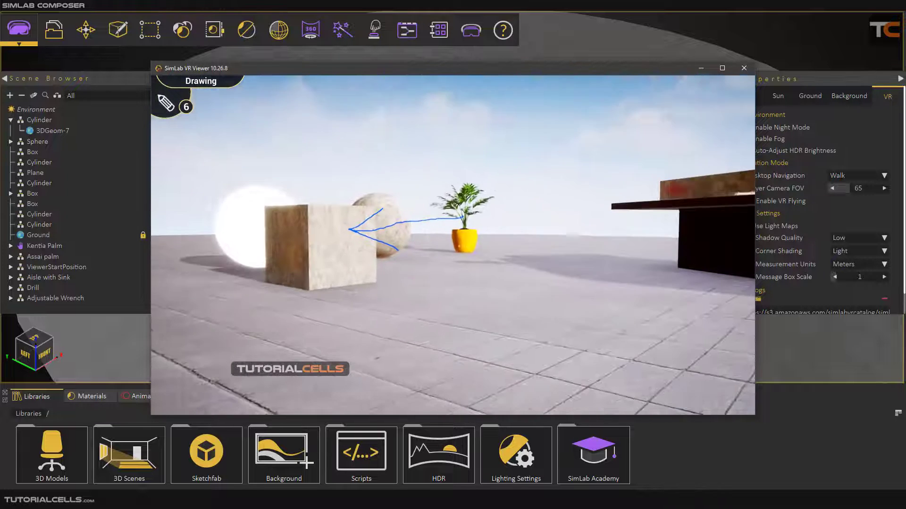
pyautogui.press('1')
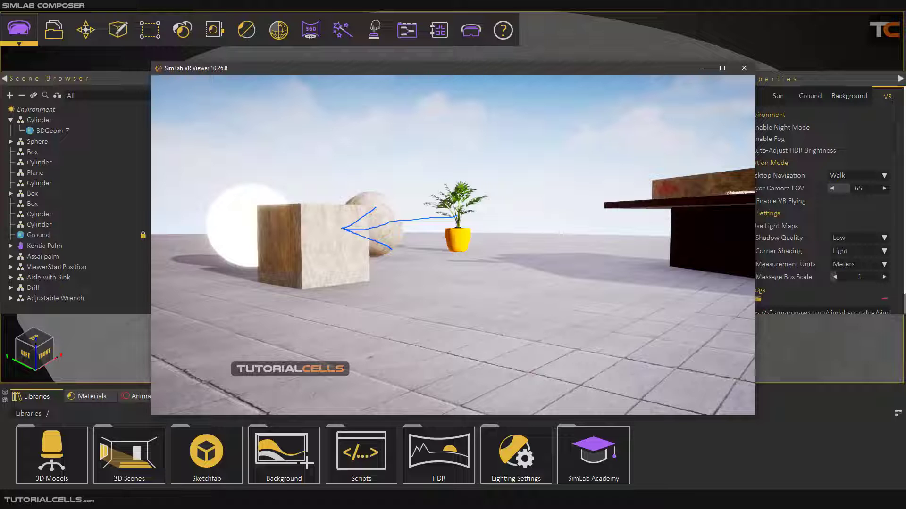
pyautogui.press('Escape')
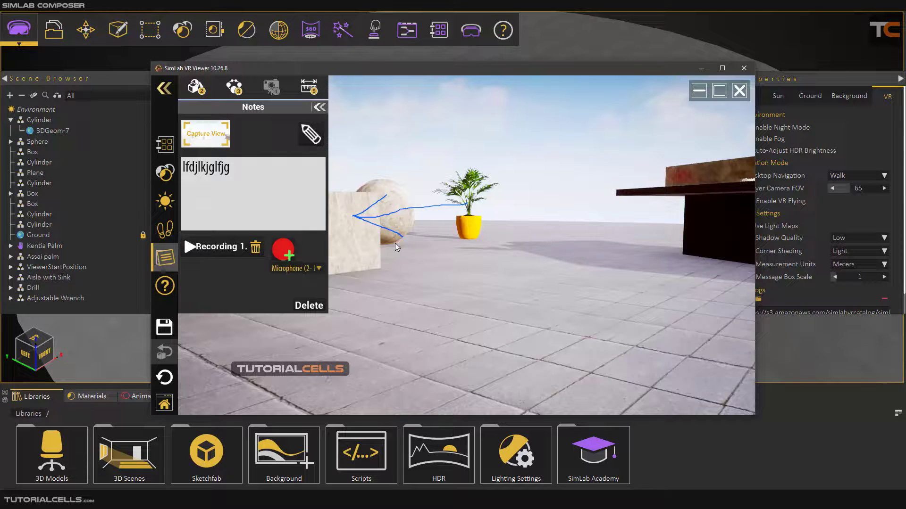
# - Close the VR Viewer without saving the current scene and return to SimLab Composer
pyautogui.press('Escape')
pyautogui.press('Escape')
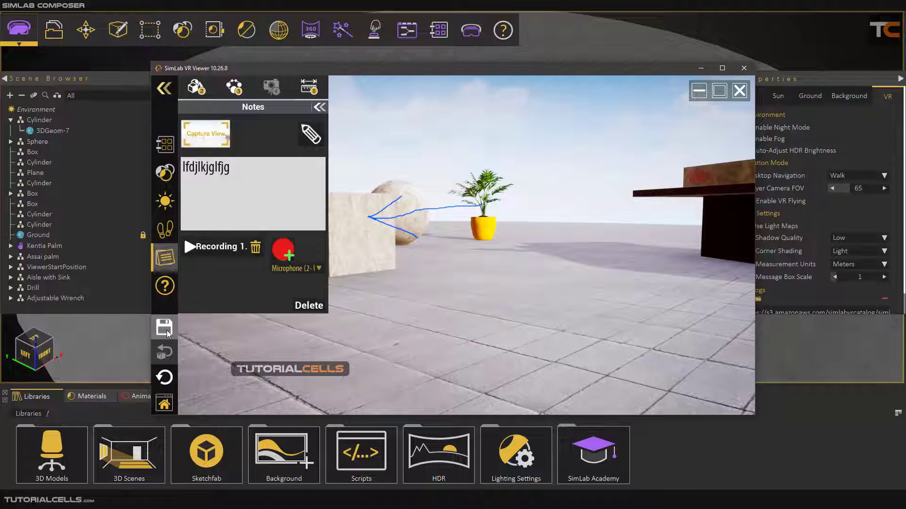
pyautogui.click(607, 232)
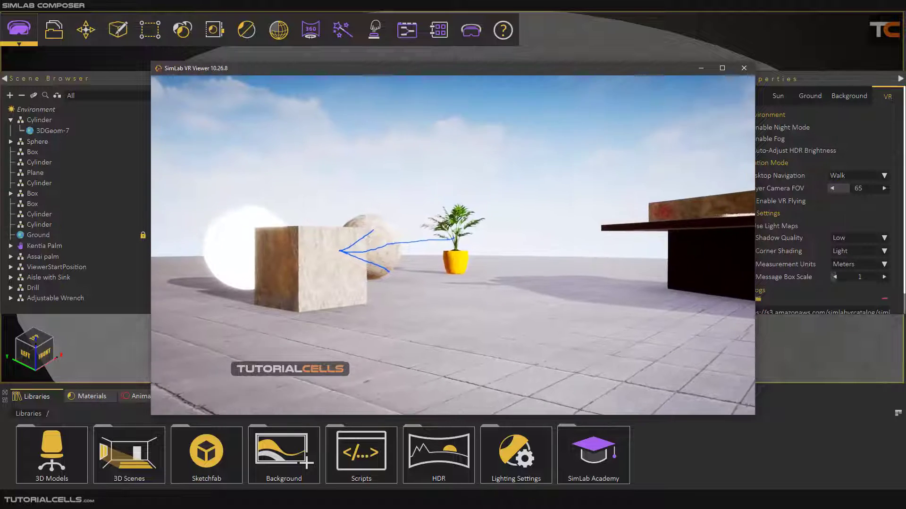
pyautogui.press('Escape')
pyautogui.click(740, 94)
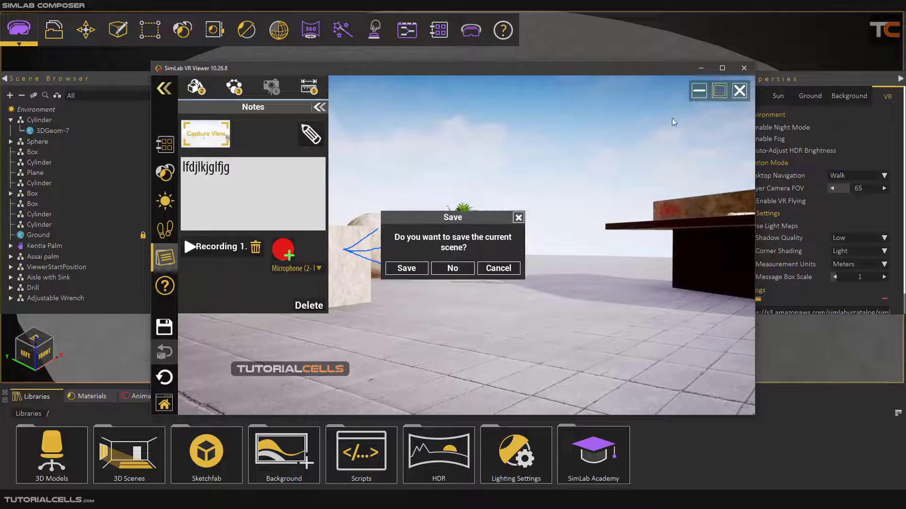
pyautogui.click(451, 268)
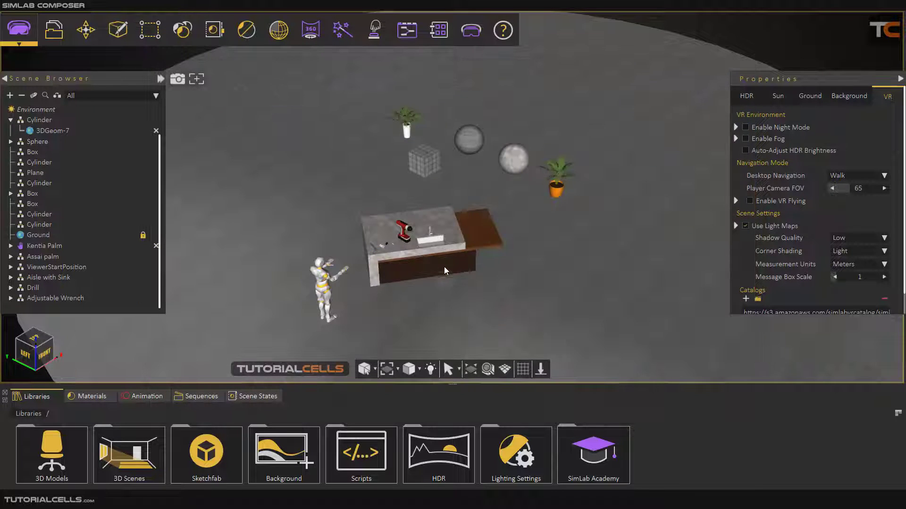
pyautogui.scroll(5, 377, 251)
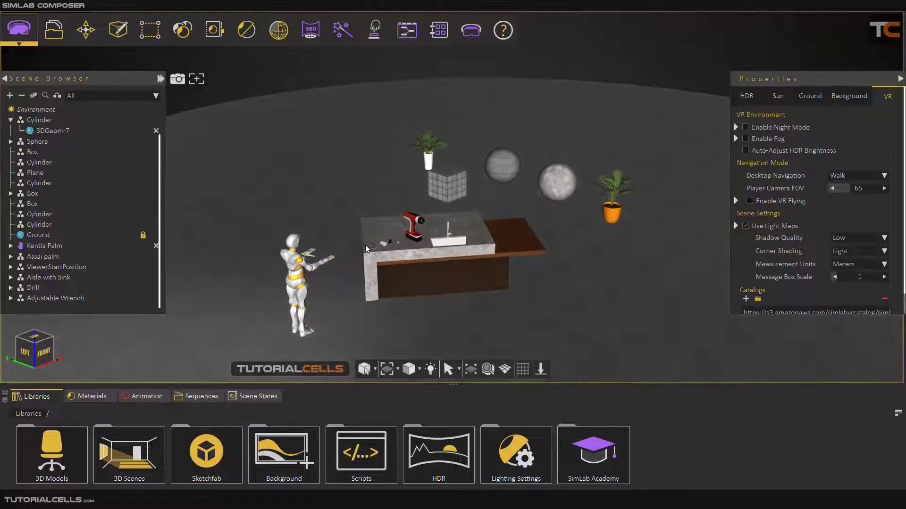
pyautogui.scroll(-3, 405, 283)
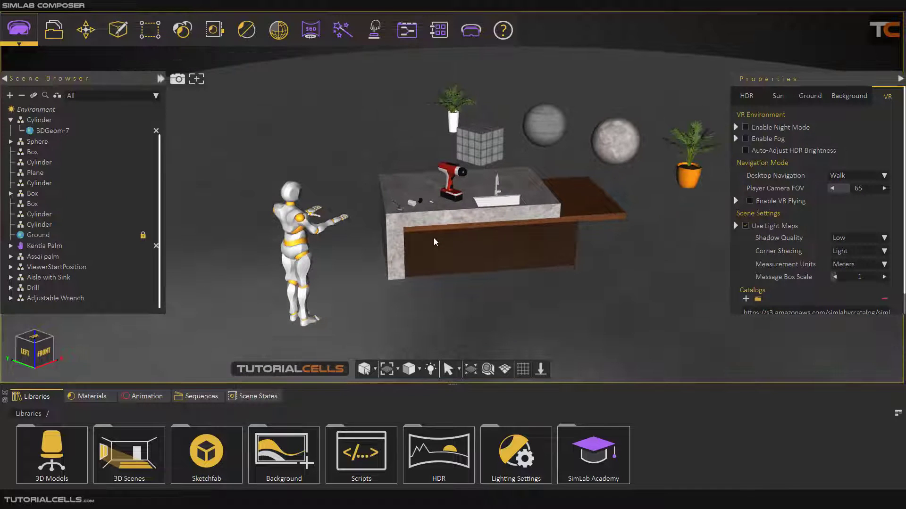